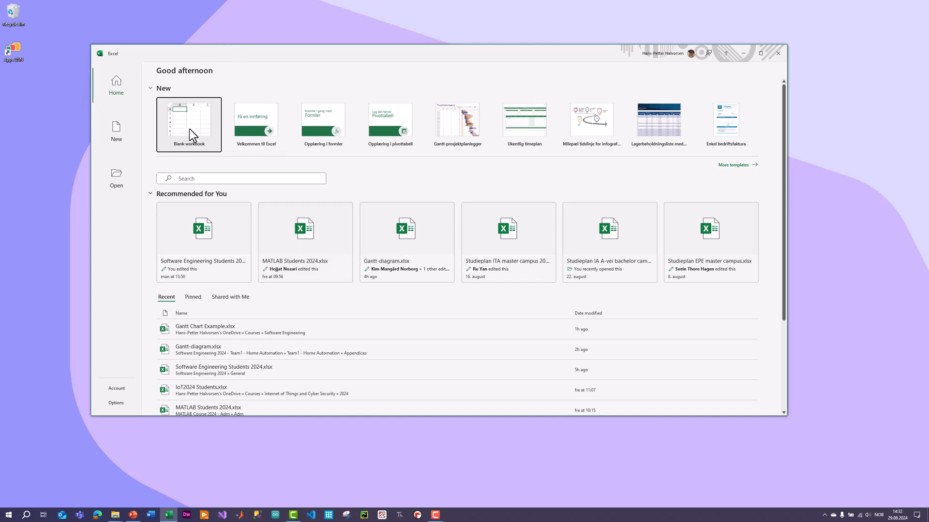
Step: Create a blank workbook in an enlarged window with the sheet zoomed to 130%
left_click(189, 129)
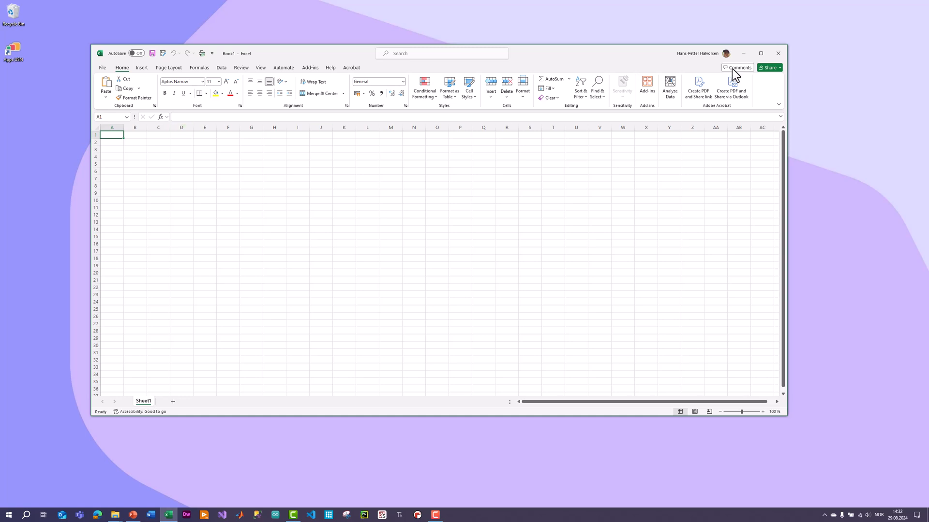
left_click_drag(655, 50, 614, 26)
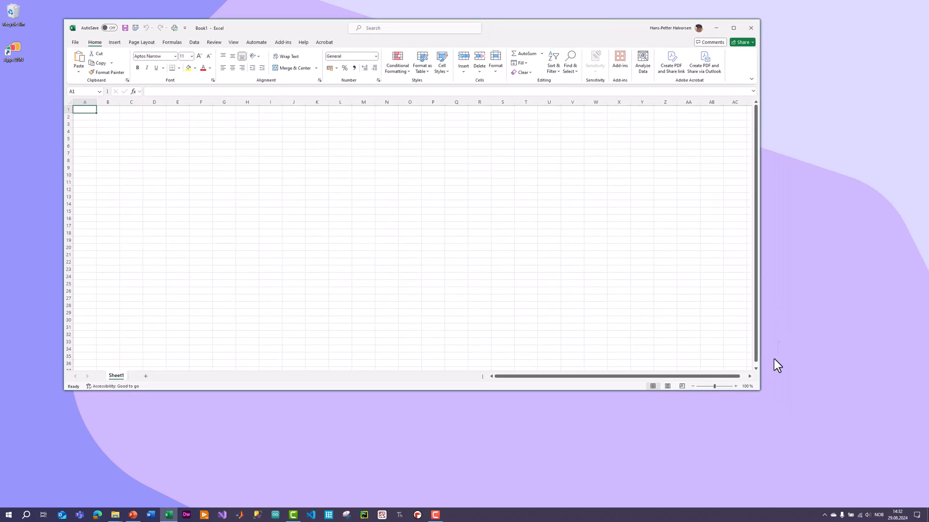
left_click_drag(758, 390, 867, 426)
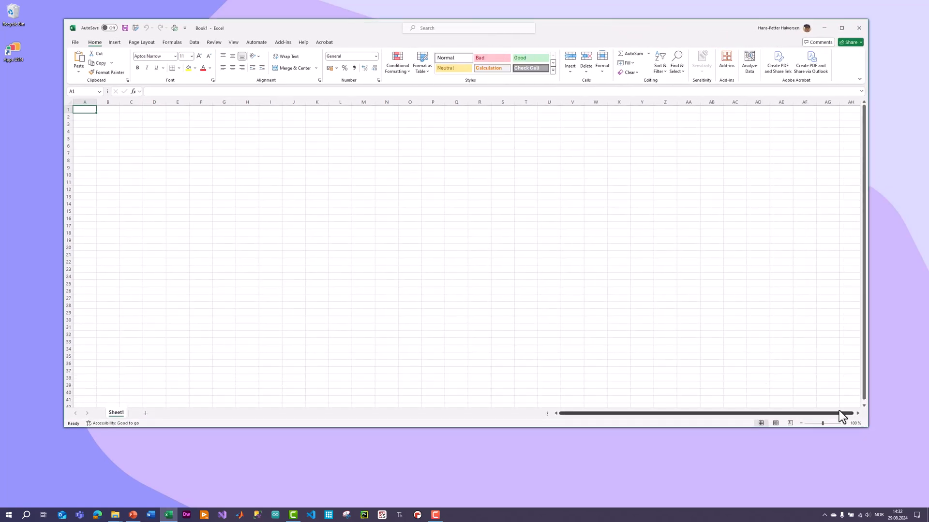
left_click(843, 424)
left_click(844, 423)
left_click(844, 424)
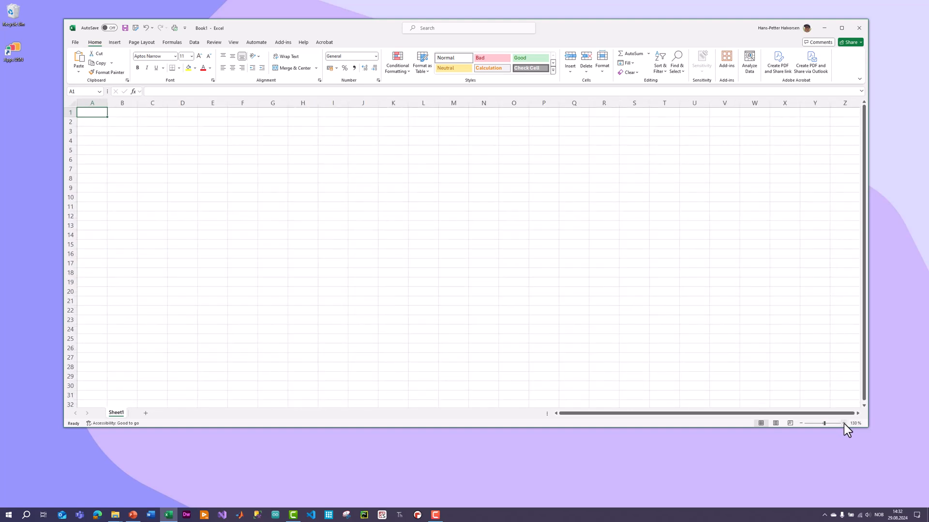
Step: Enter the heading Tasks in cell A1 and widen column A to fit long task names
left_click(194, 178)
left_click(100, 114)
type("Tasks")
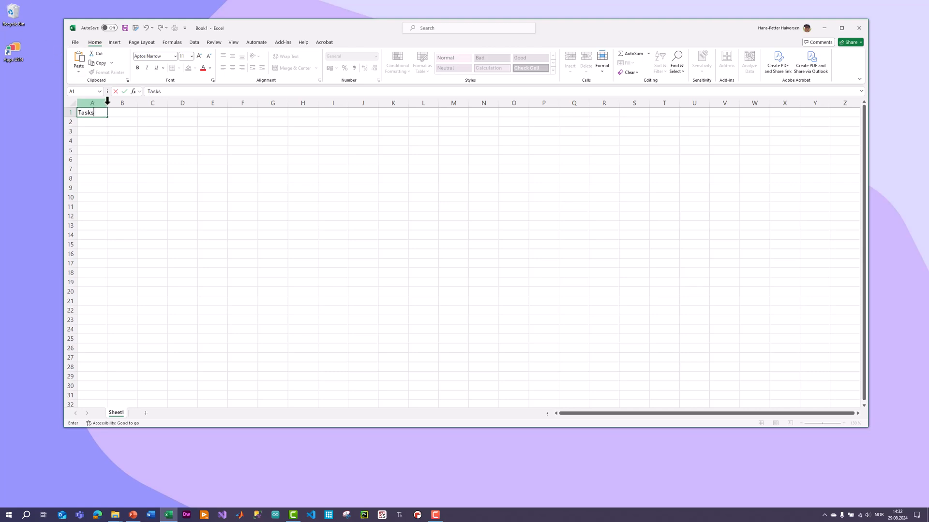
left_click_drag(108, 101, 207, 100)
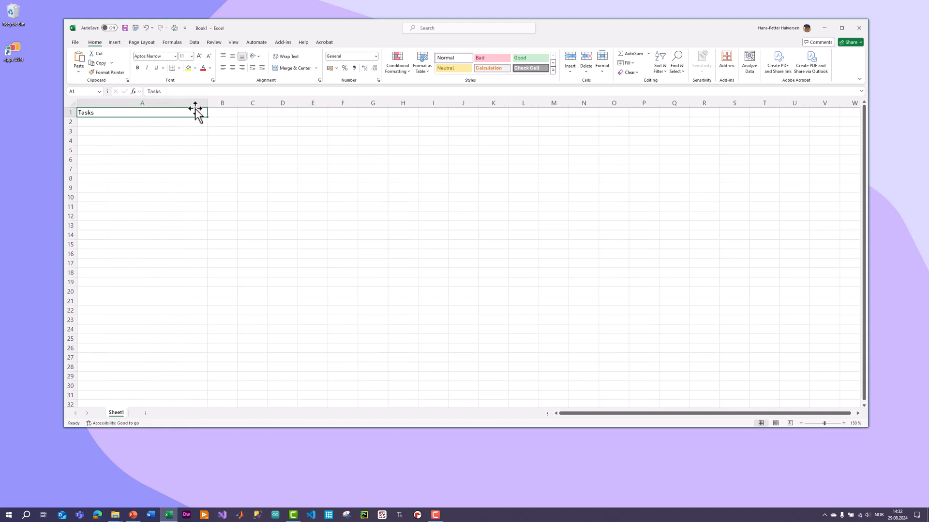
left_click_drag(207, 101, 218, 101)
Step: Enter the heading Resources in cell B1 and widen column B to about twice its width
left_click(228, 112)
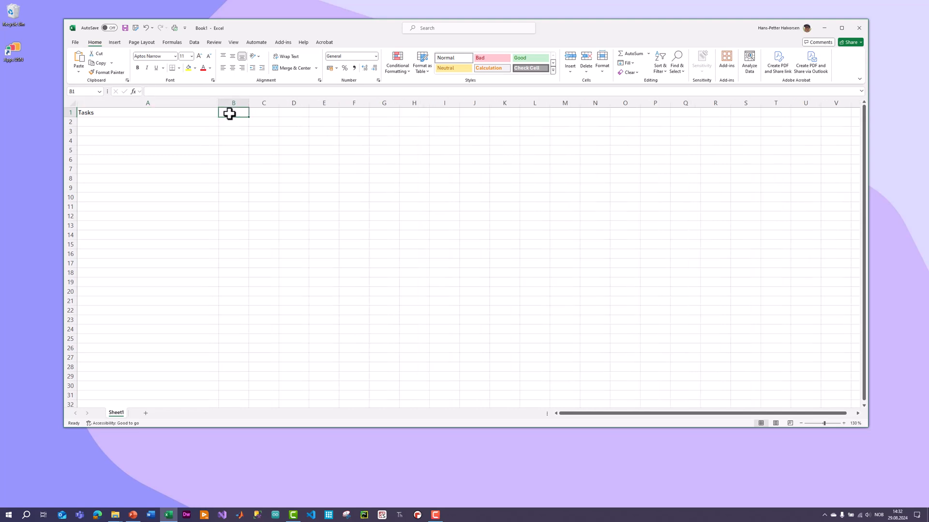
type("Resources")
left_click(246, 129)
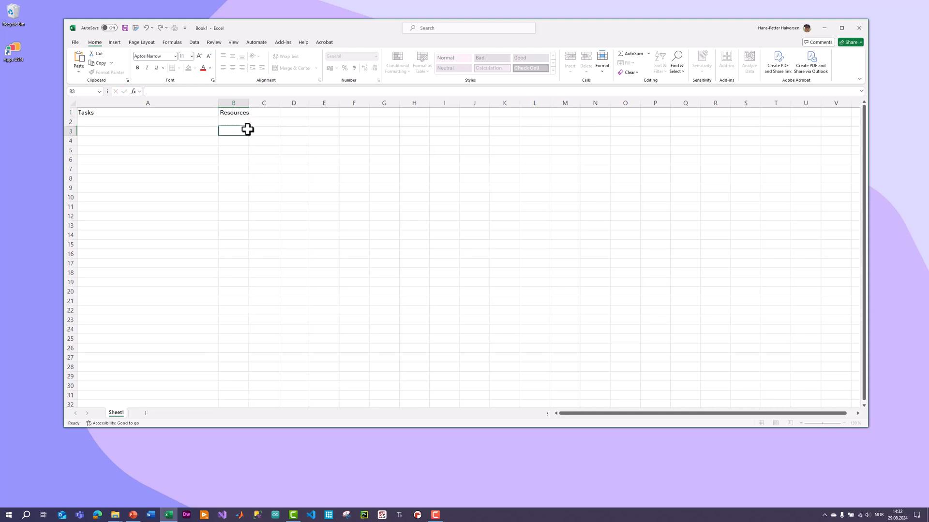
left_click_drag(246, 103, 279, 102)
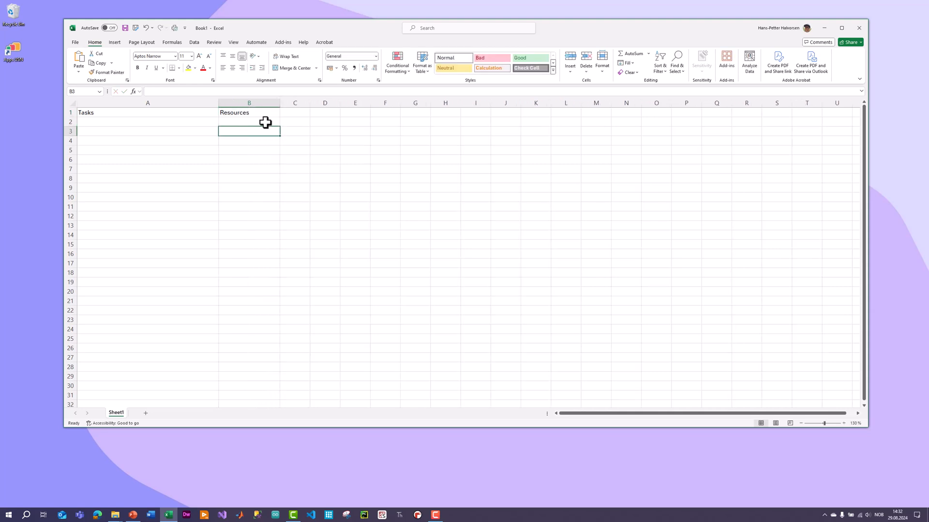
left_click(141, 115)
left_click(145, 123)
Step: Enter the heading Progress in cell C1 and the first week heading Week35 in D1
left_click(298, 113)
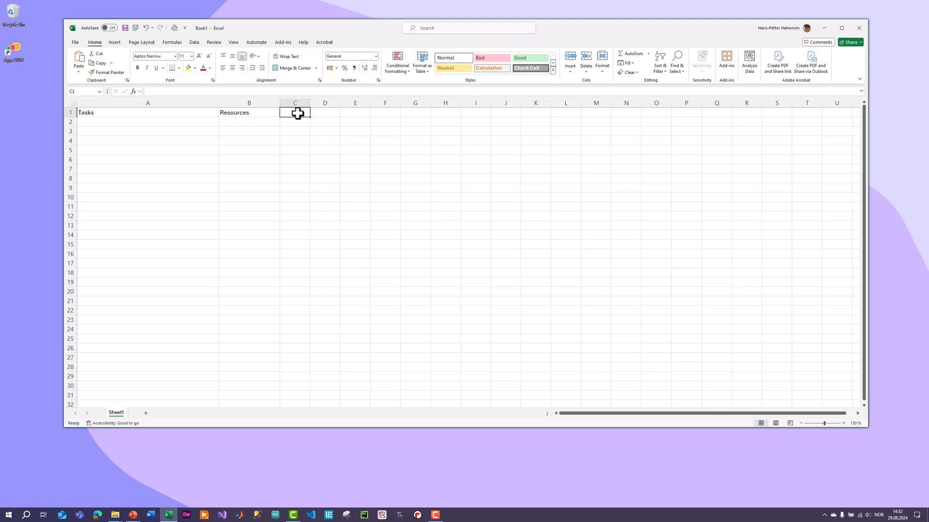
type("Progress")
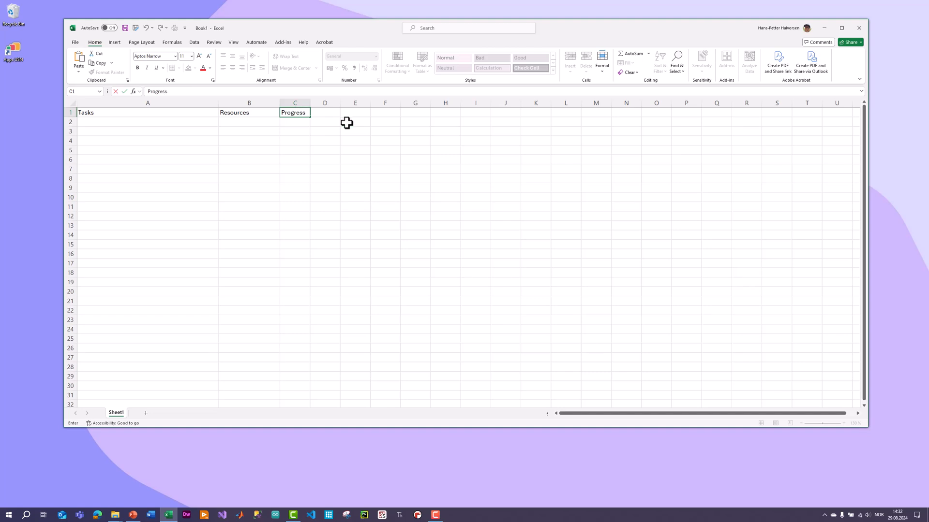
left_click(296, 141)
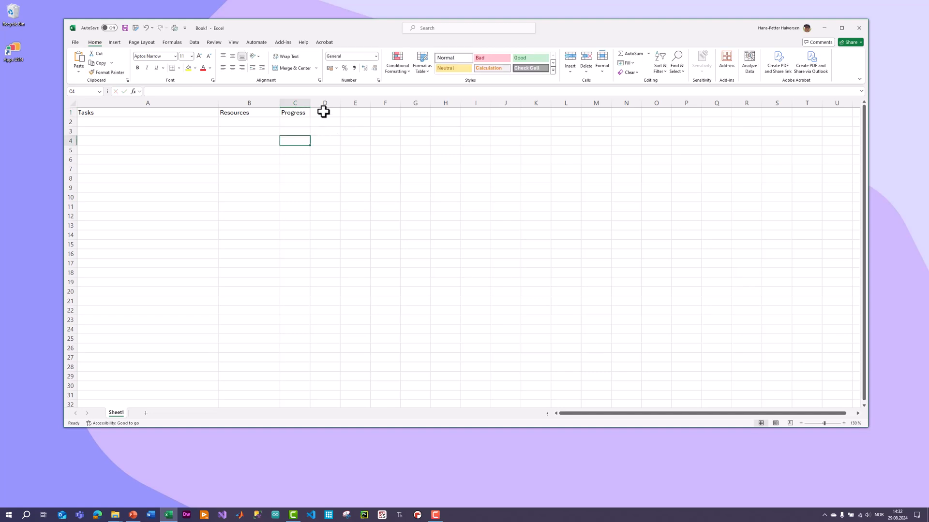
left_click(324, 112)
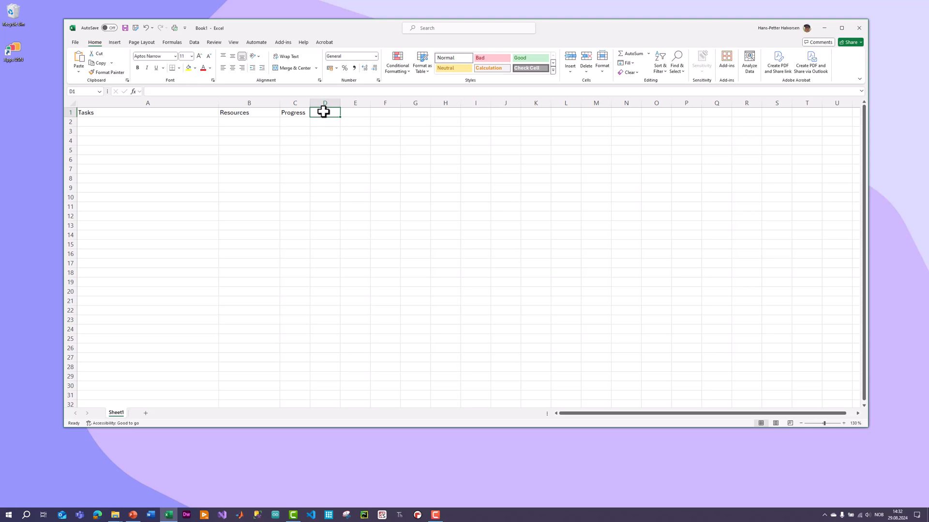
type("W")
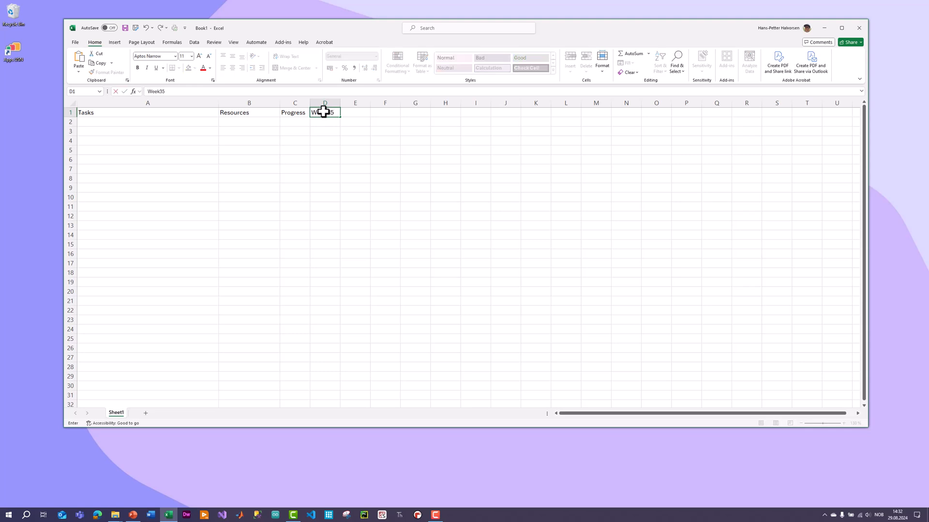
type("eek35")
key("ctrl+Return")
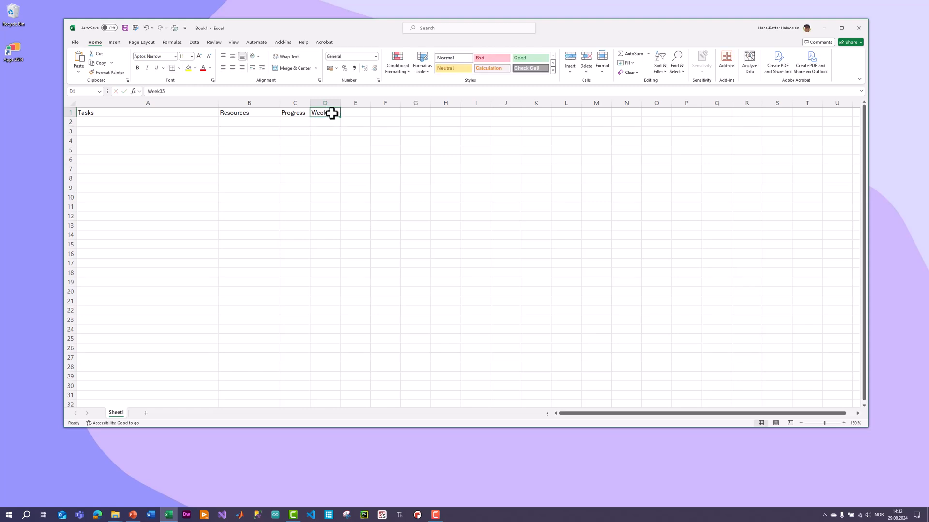
Step: Copy the week heading from D1 into E1
key("ctrl+c")
left_click(353, 113)
key("ctrl+v")
left_click(354, 128)
Step: Reword the two week headings as Week 35 in D1 and Week 36 in E1
left_click(362, 112)
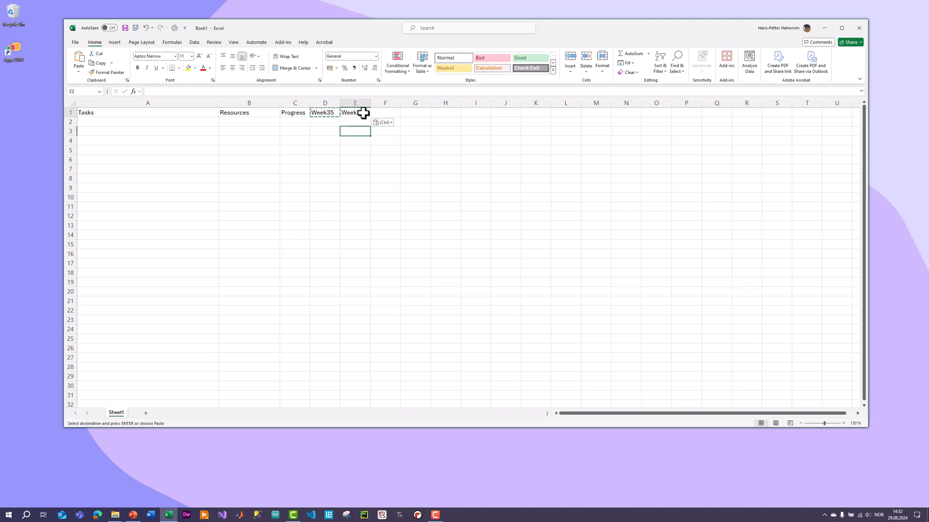
double_click(328, 113)
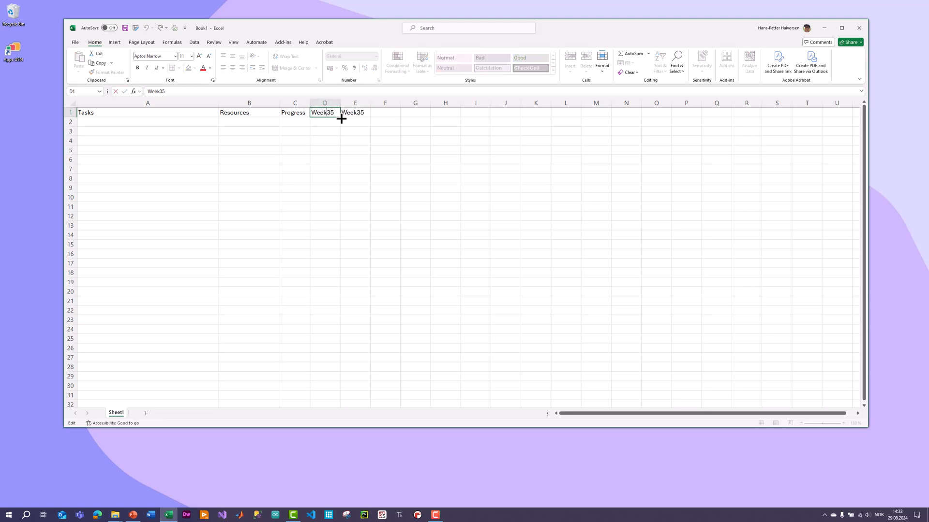
left_click(357, 113)
double_click(355, 112)
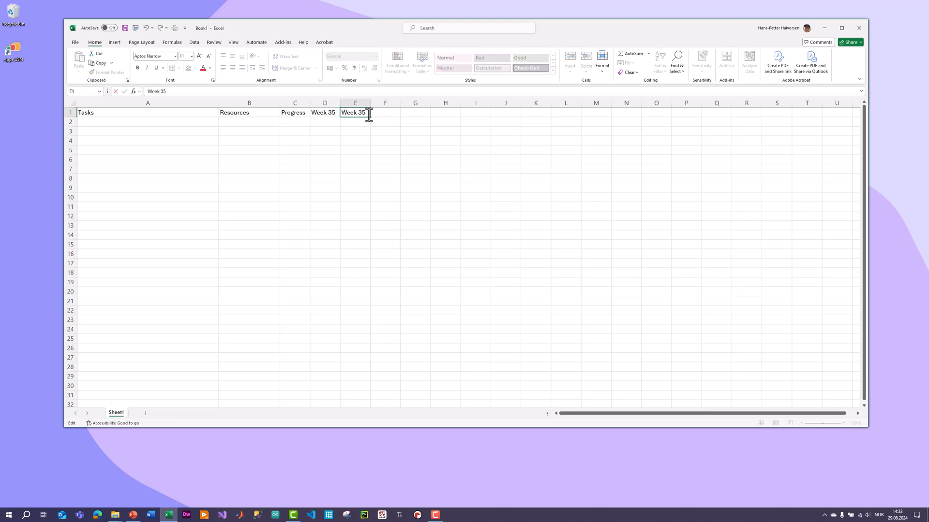
type("6")
left_click(377, 131)
Step: Extend the weekly heading series from D1:E1 across row 1 through Week 46 in O1
left_click_drag(331, 113, 684, 125)
left_click(669, 146)
left_click(662, 113)
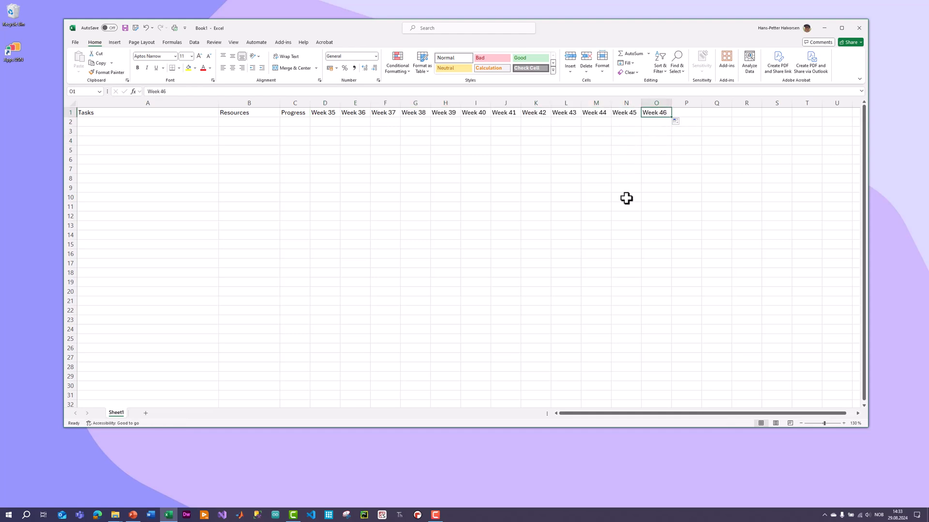
Step: Apply all borders to the range A1:O22 and make the headings in A1:O1 bold
left_click_drag(123, 112, 657, 313)
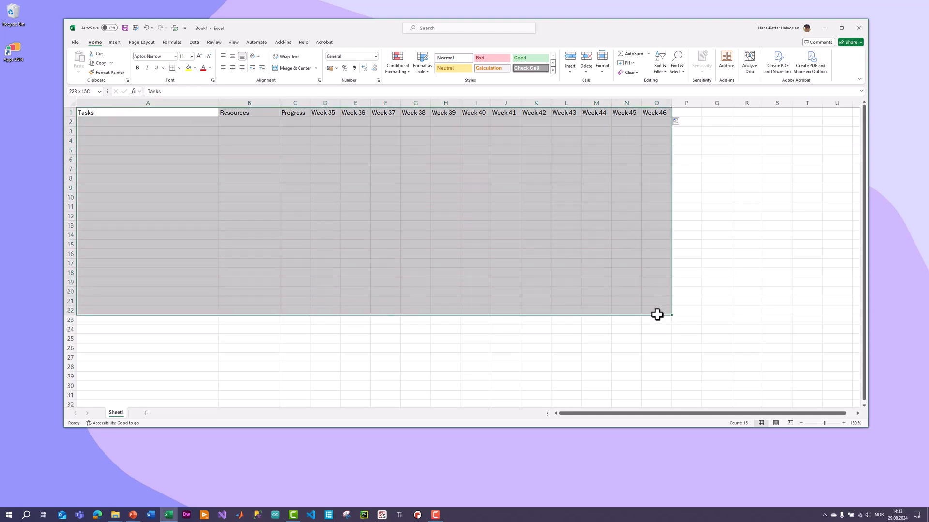
left_click(179, 68)
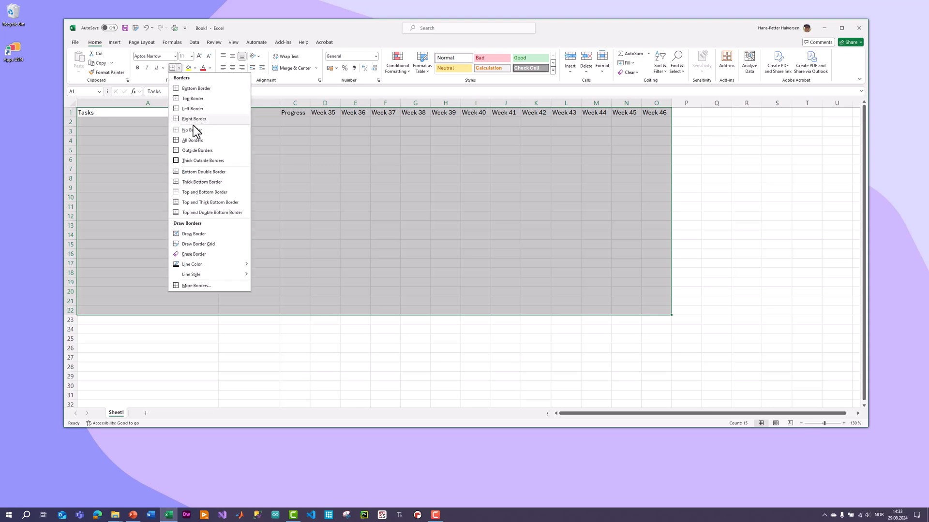
left_click(193, 141)
left_click(240, 178)
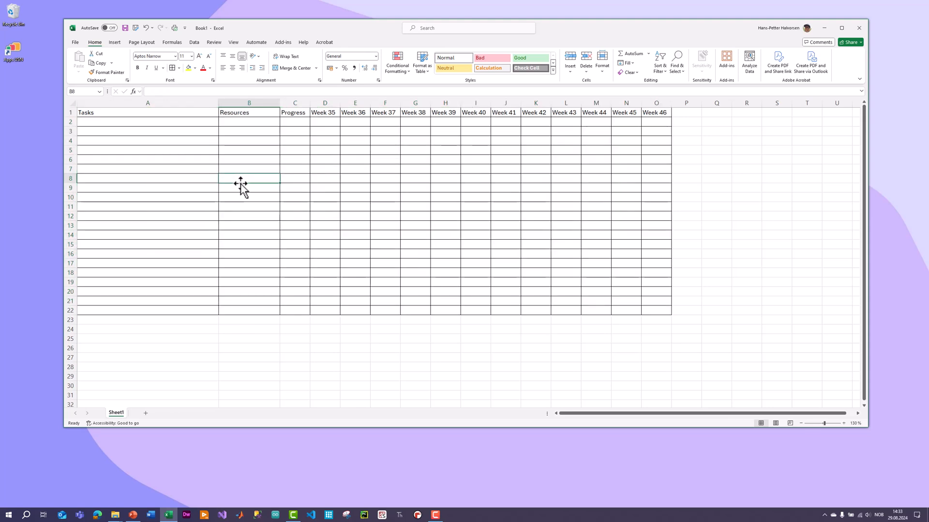
left_click_drag(187, 114, 645, 113)
left_click(138, 67)
Step: Enter the tasks Startup Metting in A2 and Brainstorming and Planning in A3
left_click(182, 124)
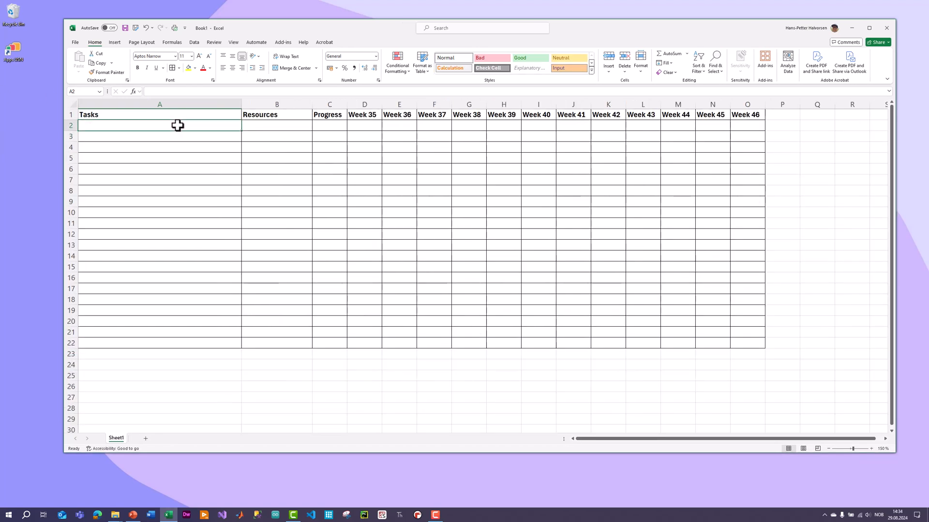
type("S")
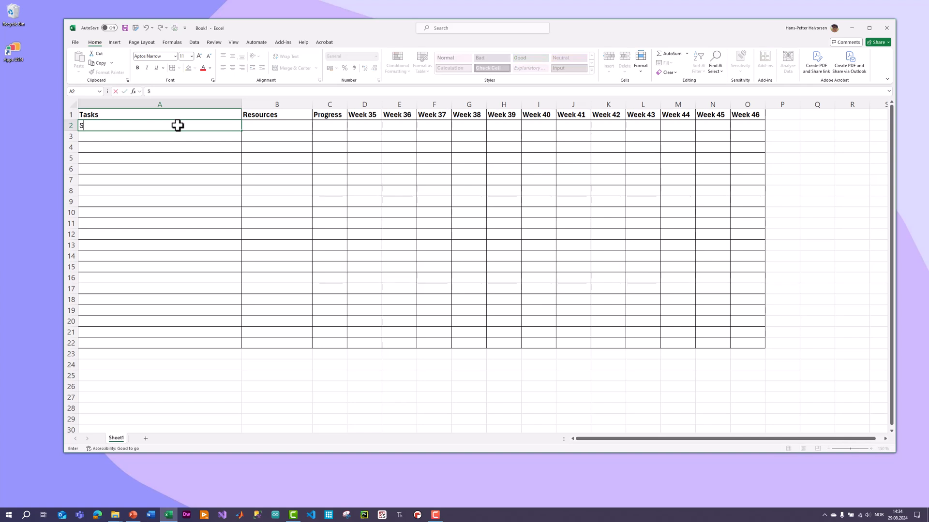
type("tartup Metting")
key("Return")
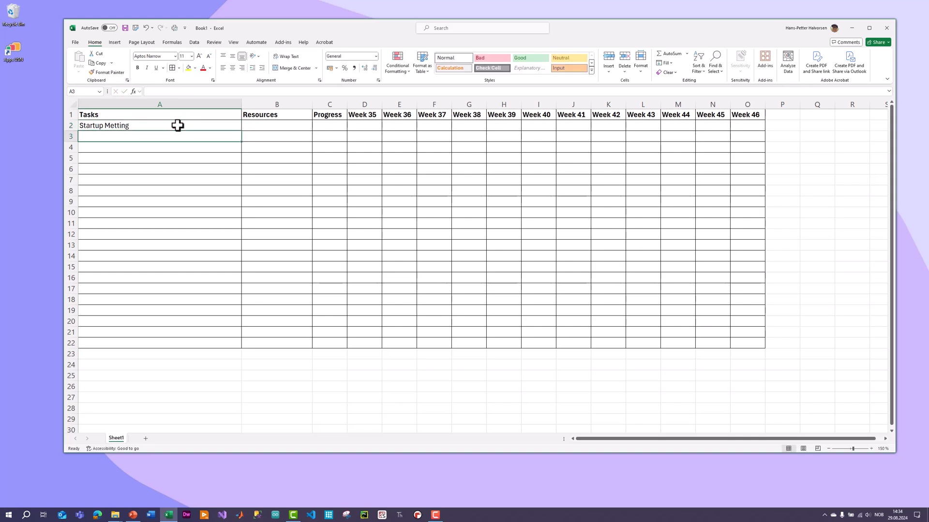
type("B")
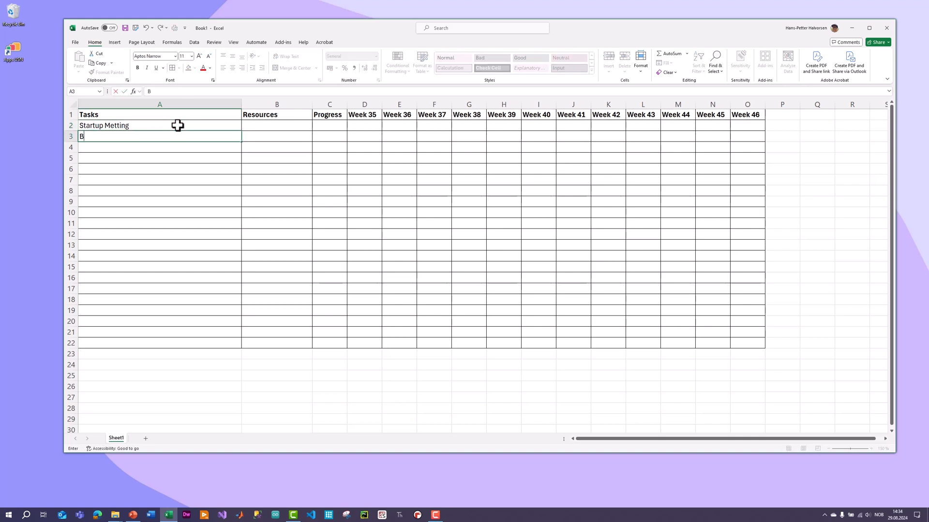
type("rainstorming and Planning")
key("Return")
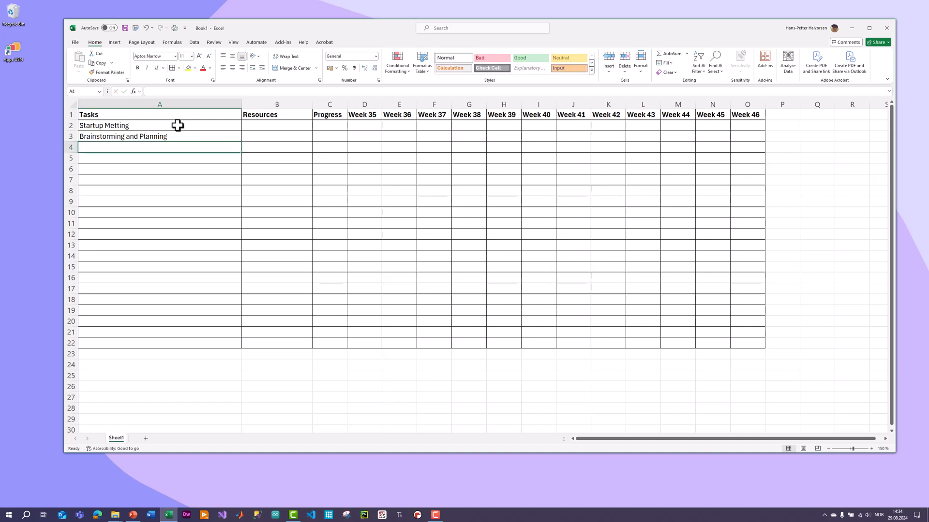
Step: Enter the task Create Requirments and Design in cell A4
type("C")
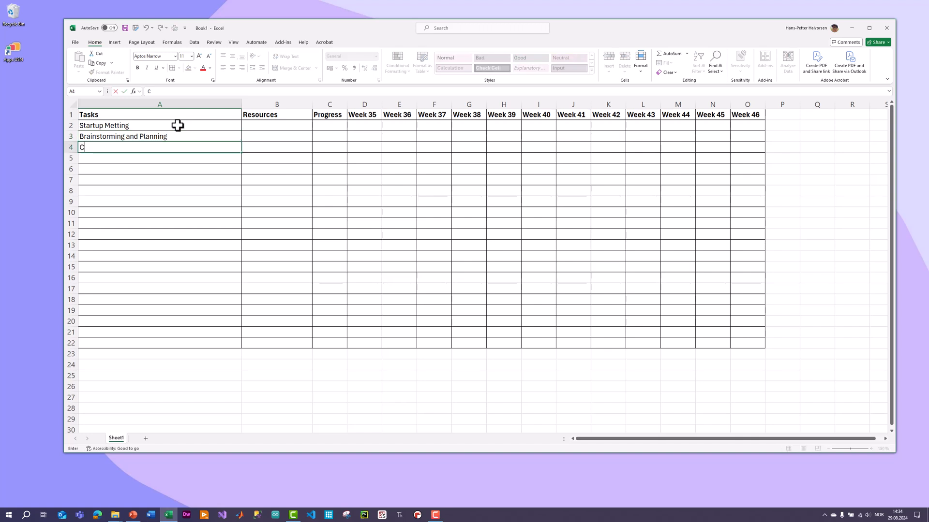
type("reate Requirme")
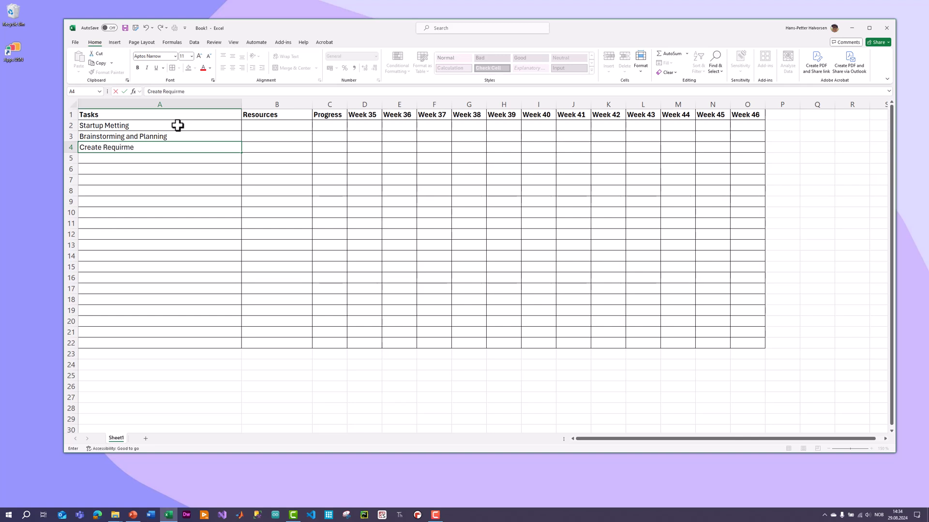
type("nts and DEsign")
key("BackSpace")
key("BackSpace")
key("BackSpace")
key("BackSpace")
key("BackSpace")
type("esign")
key("Return")
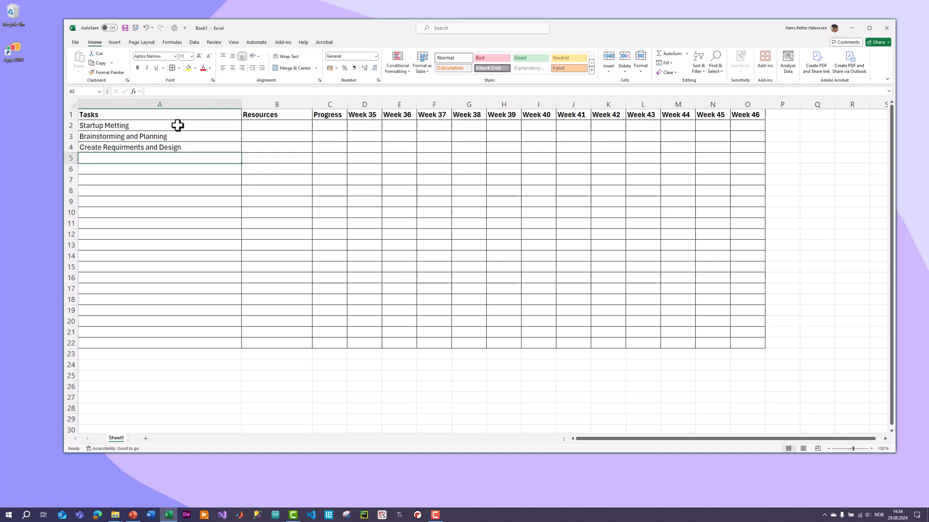
Step: Enter the task Create Application in cell A5
type("Create")
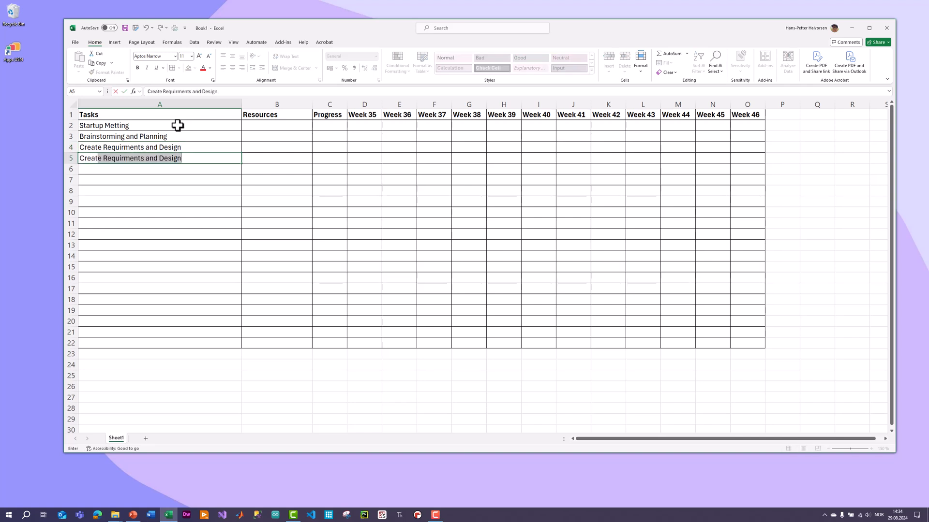
type(" PP")
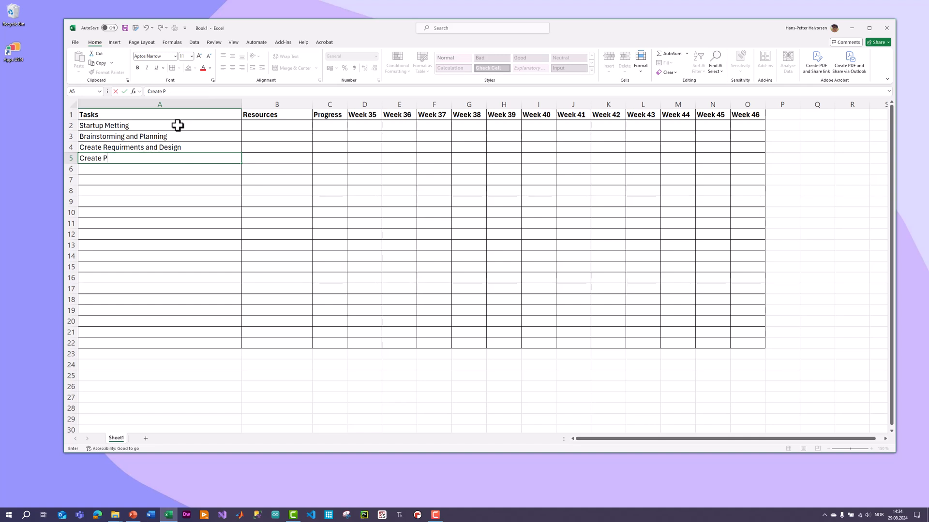
key("BackSpace")
key("BackSpace")
type("aPPLICATION")
key("BackSpace")
key("BackSpace")
key("BackSpace")
key("BackSpace")
key("BackSpace")
key("BackSpace")
key("BackSpace")
key("BackSpace")
key("BackSpace")
type("aPPLICATION")
key("Return")
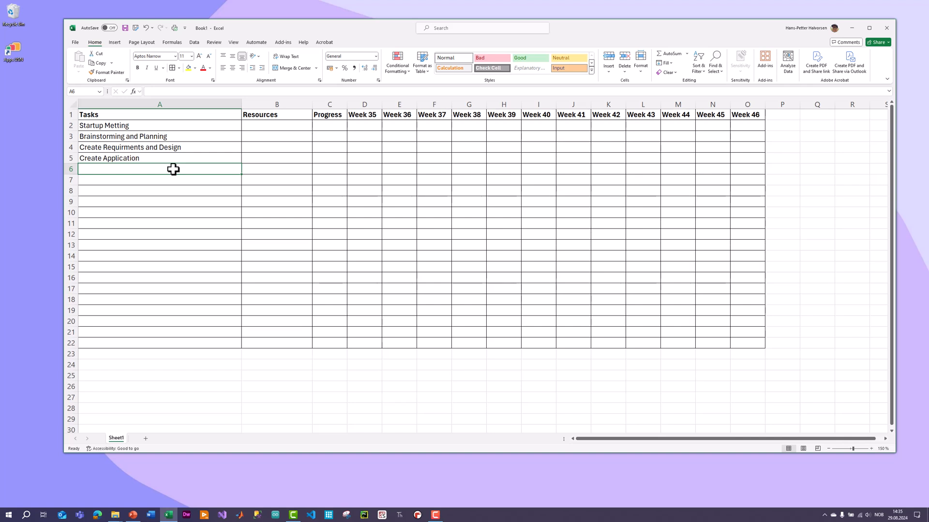
Step: Enter the task Create a Web page in cell A6
type("Create")
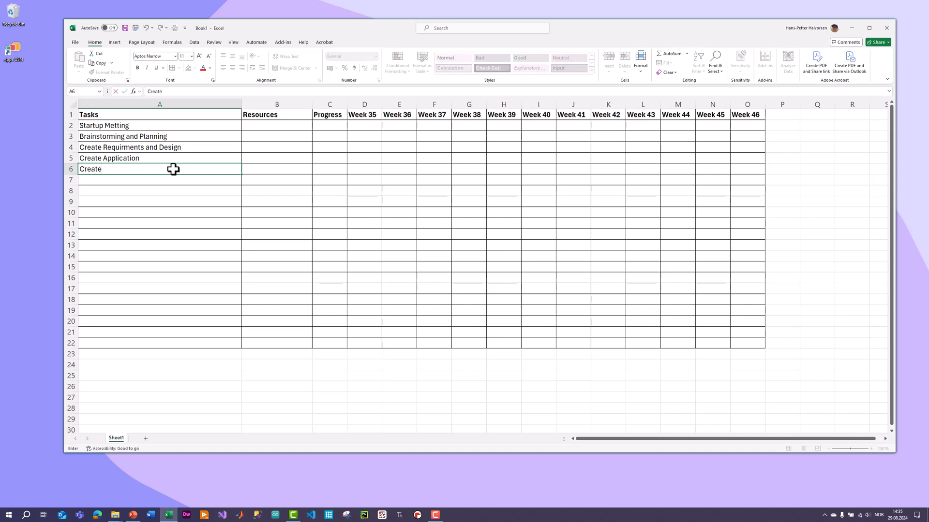
type(" a WEb page")
key("Return")
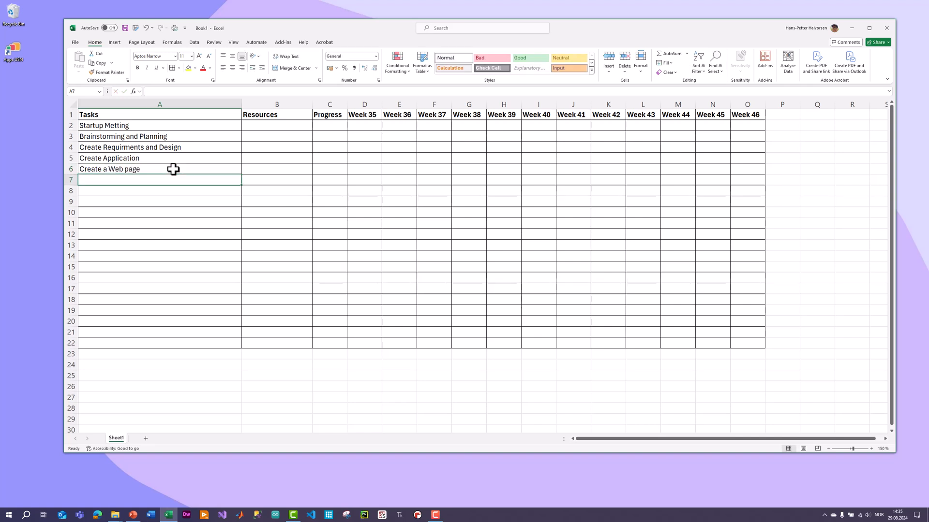
Step: Enter the task Documentation in cell A7
type("Docume")
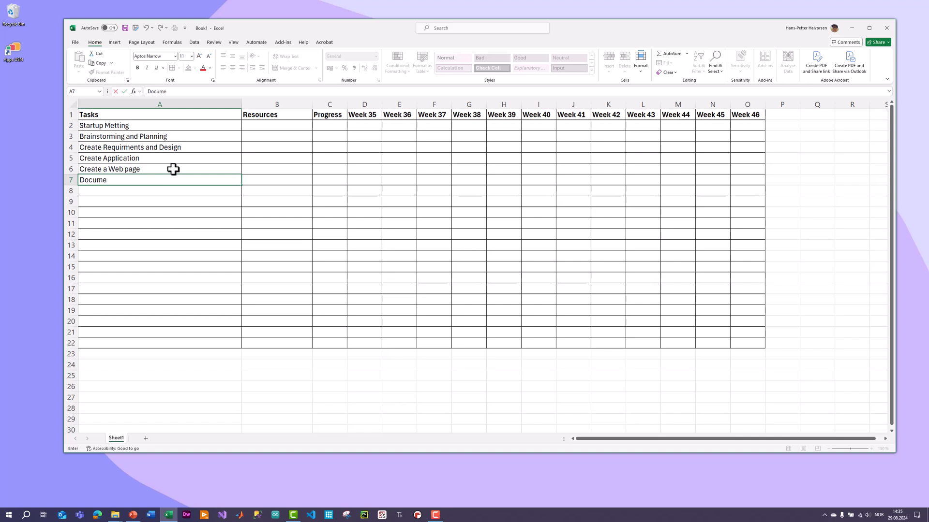
key("BackSpace")
type("tent")
type("ation")
key("Return")
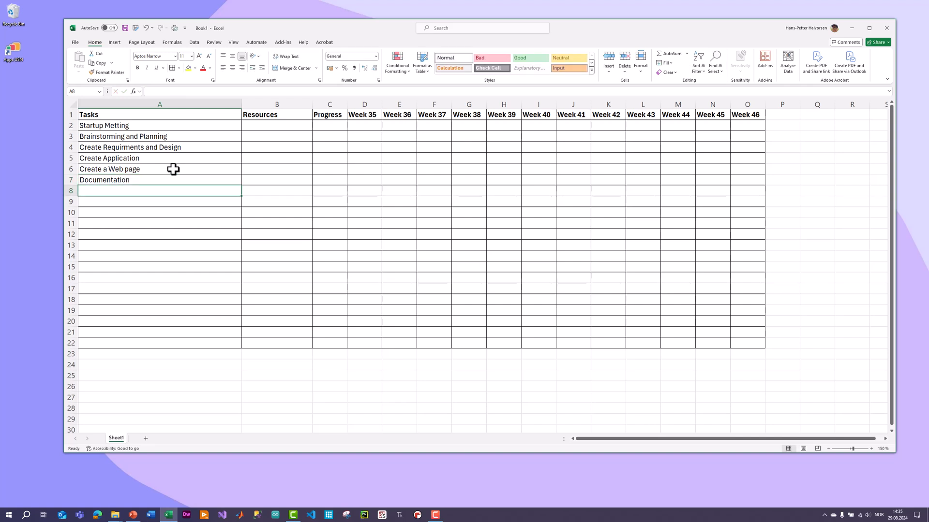
Step: Enter the tasks Testing in A8 and Deploy in A9
type("Testing")
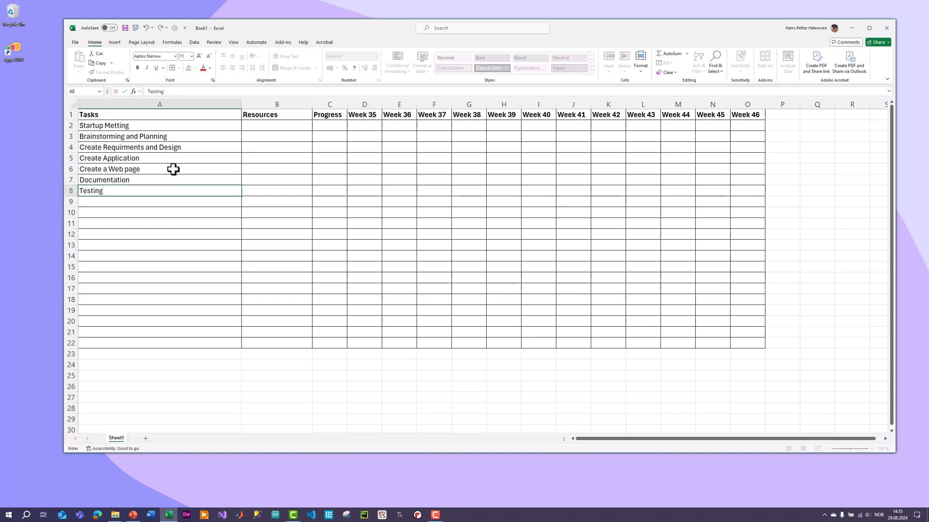
key("Return")
type("Deploy")
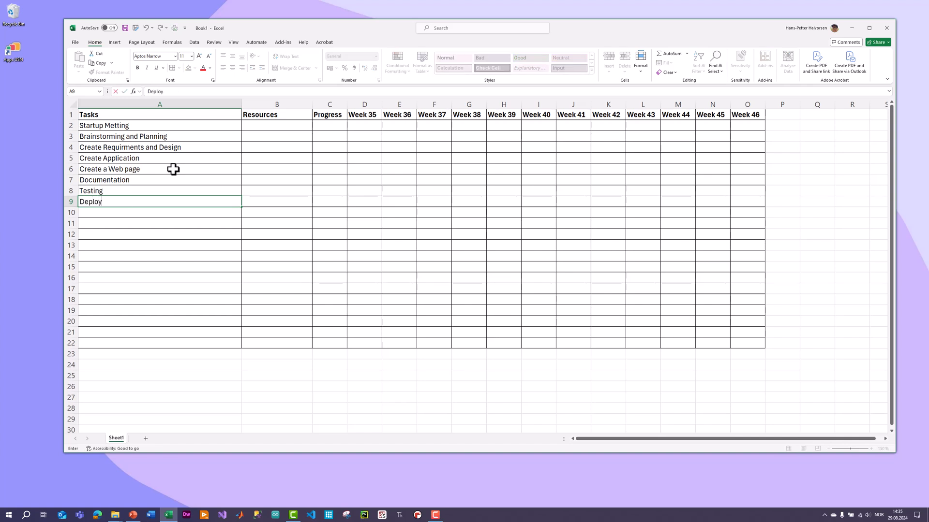
left_click_drag(187, 126, 205, 315)
left_click(195, 231)
left_click(156, 169)
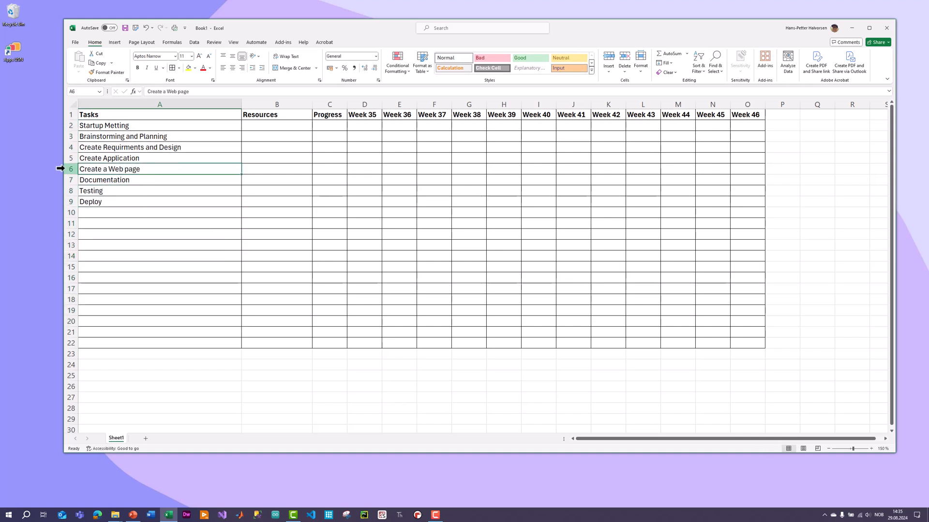
right_click(74, 170)
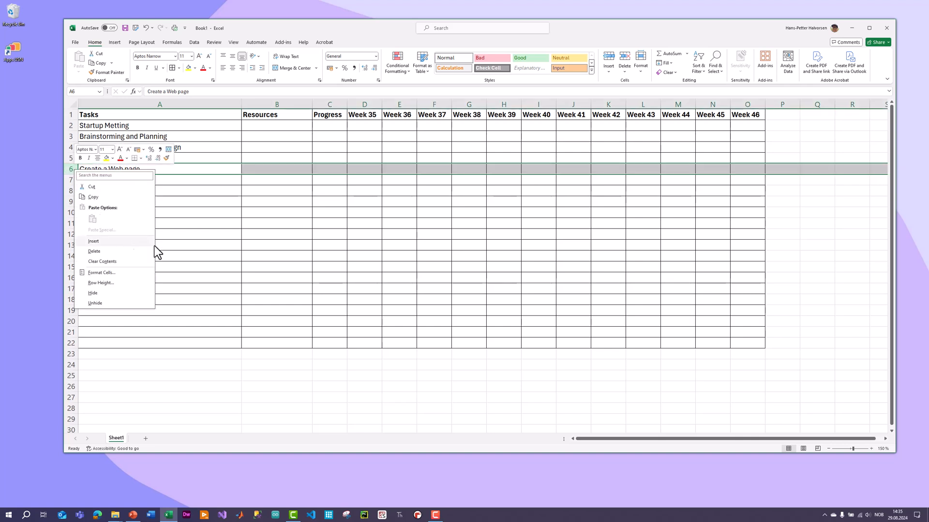
left_click(162, 228)
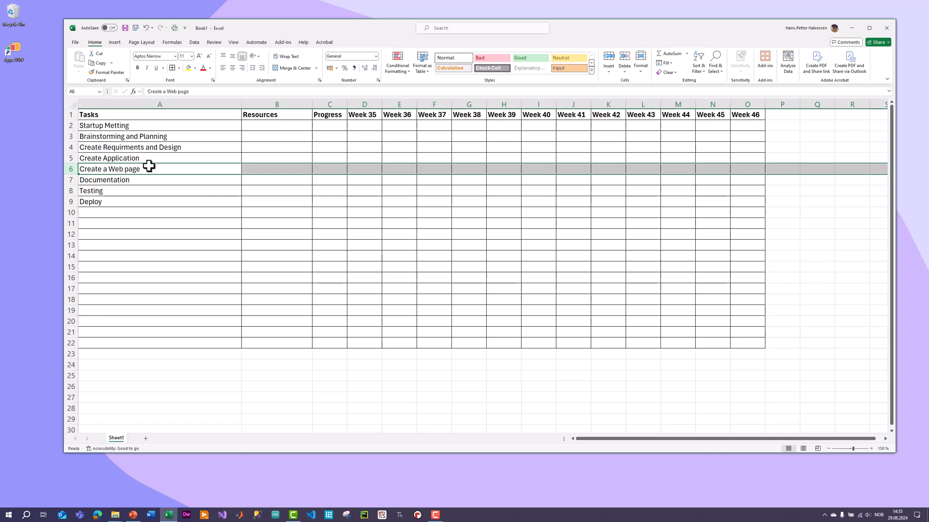
left_click(264, 257)
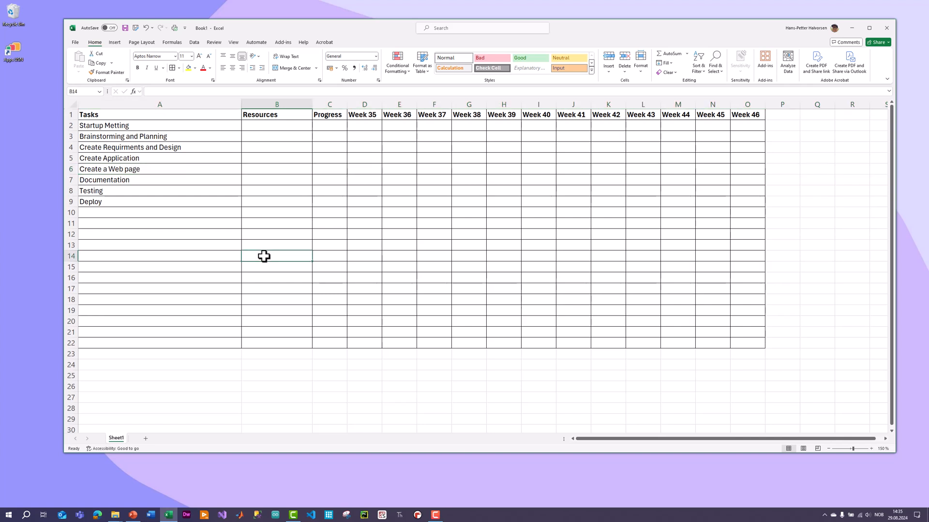
Step: Fill the Week 35 cell of the Startup Metting row with a light blue tint
left_click(183, 126)
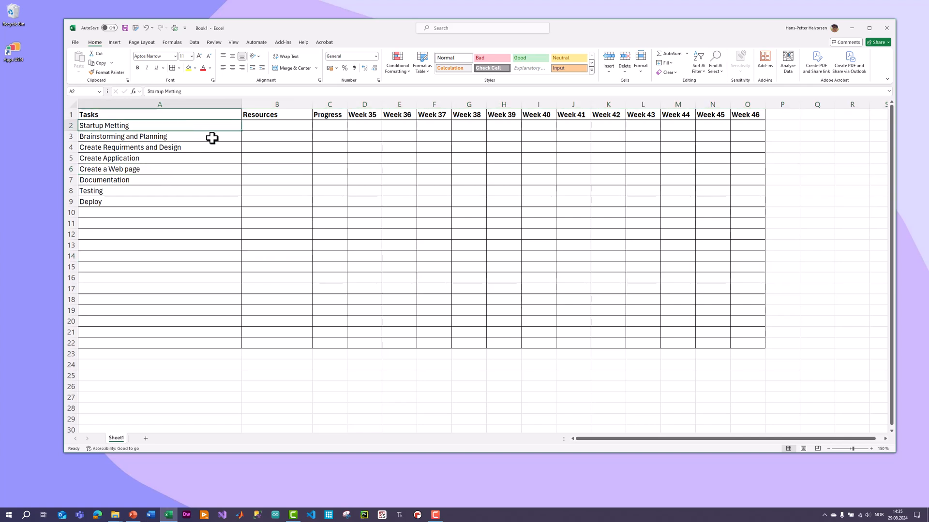
left_click(371, 126)
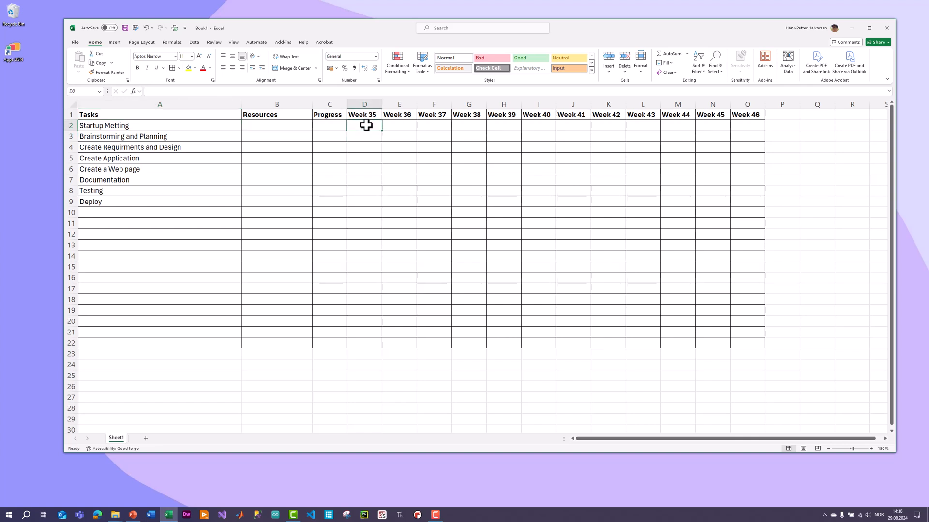
left_click(195, 69)
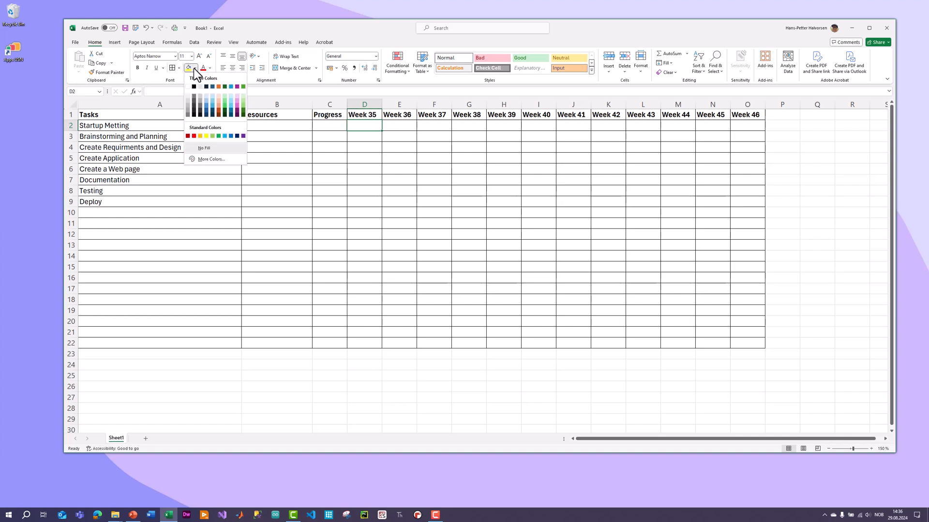
left_click(207, 96)
left_click(360, 223)
Step: Fill Weeks 36 and 37 for Brainstorming and Planning and Week 38 for Create Requirments and Design with the same light blue
left_click(368, 126)
left_click(371, 149)
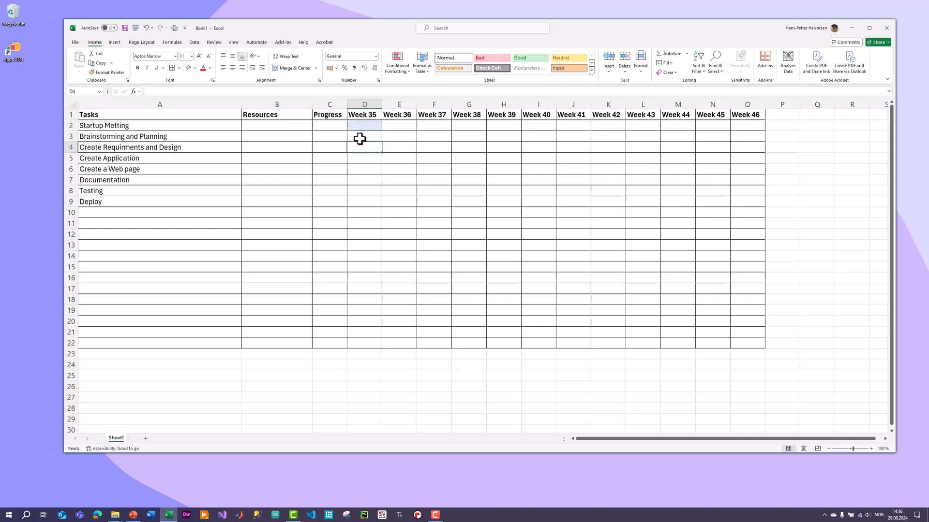
left_click_drag(394, 138, 427, 139)
left_click(189, 68)
left_click(329, 223)
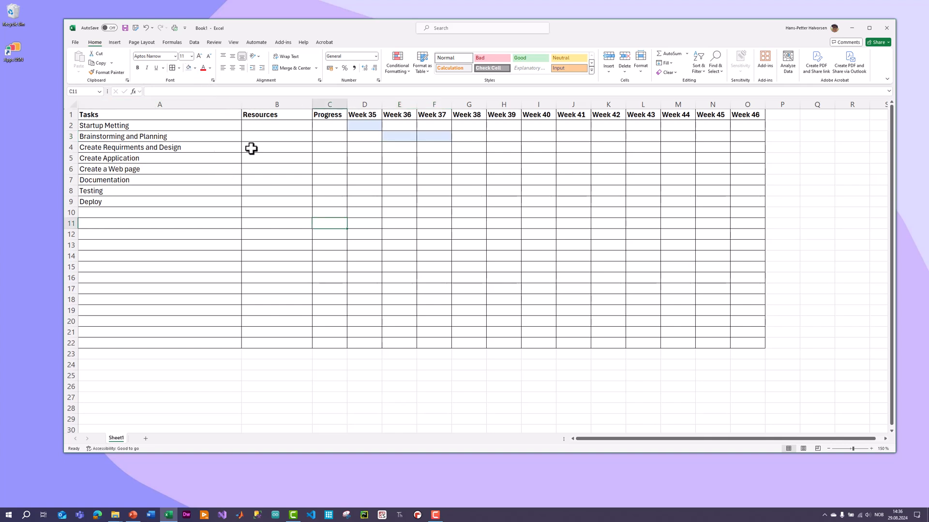
left_click(461, 149)
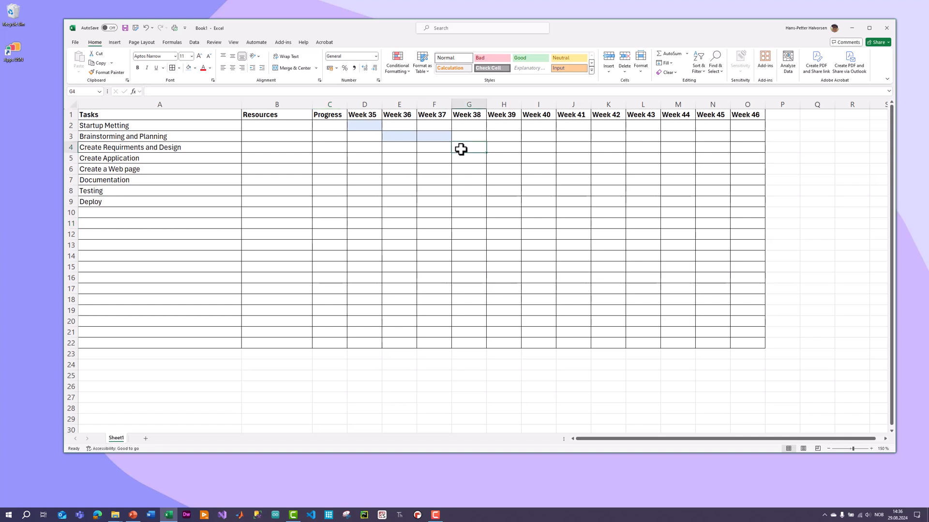
left_click(185, 69)
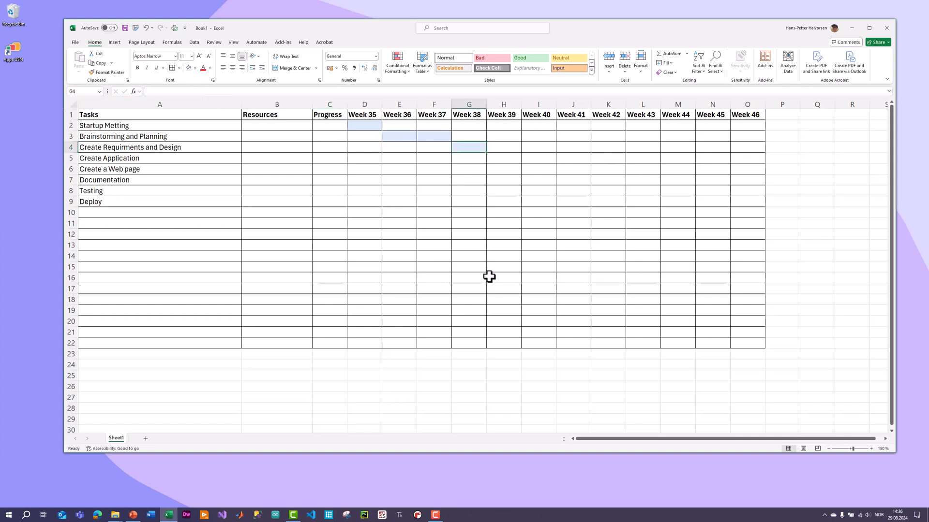
Step: Fill the Week 39 to Week 42 cells of the Create Application row with the same light blue
left_click(498, 161)
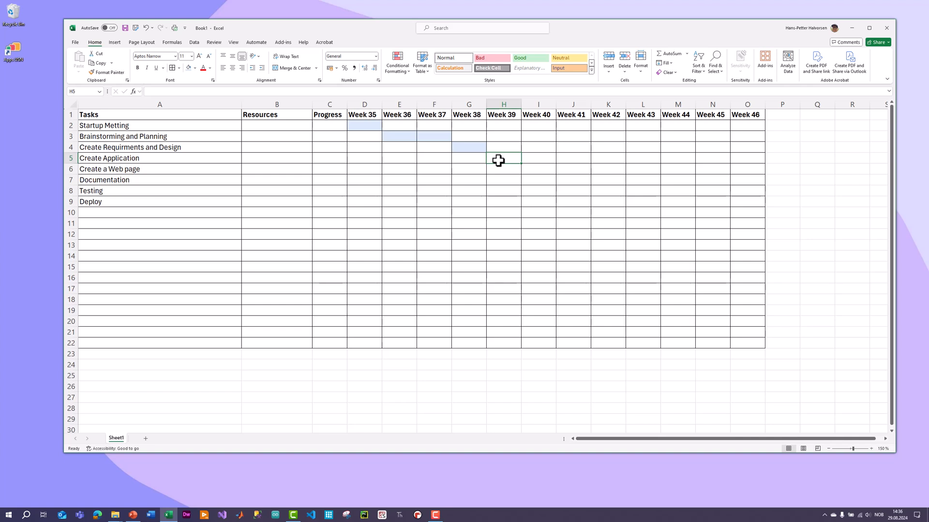
left_click(580, 160)
left_click_drag(603, 159, 506, 155)
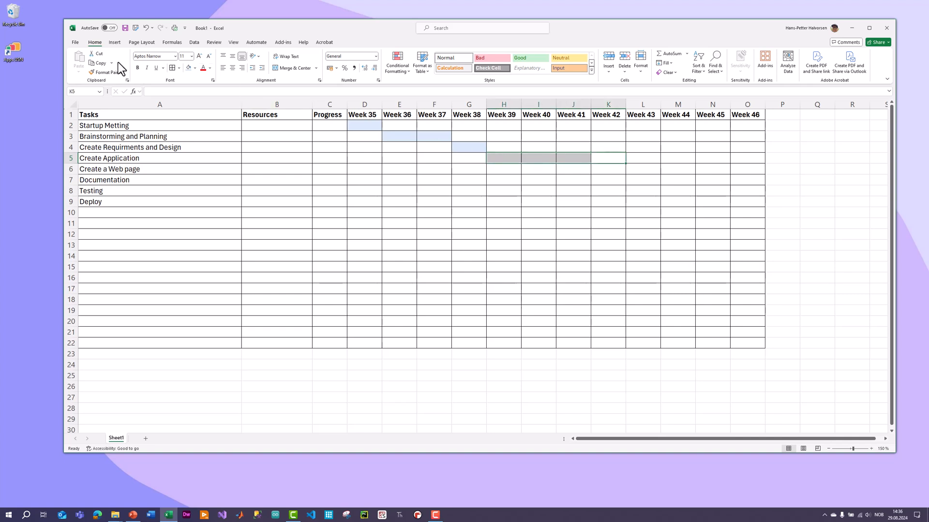
left_click(189, 68)
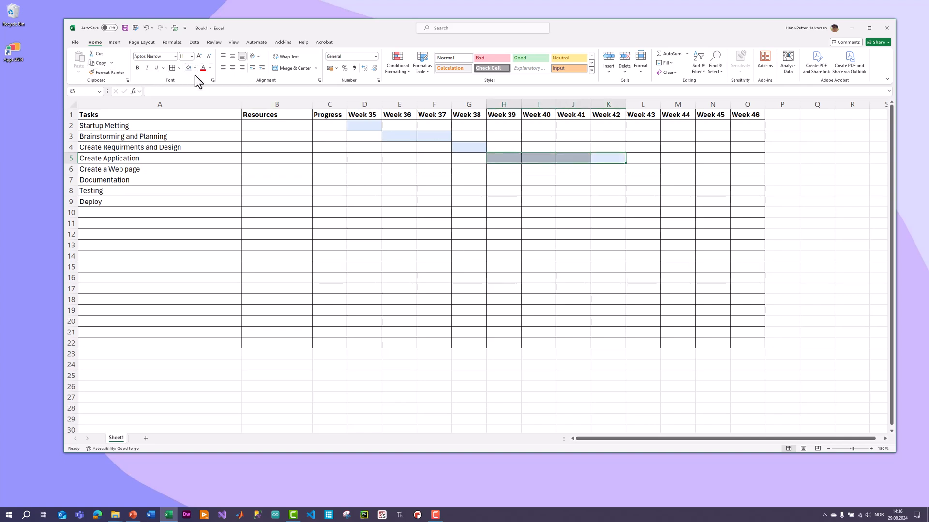
left_click(493, 265)
left_click(515, 159)
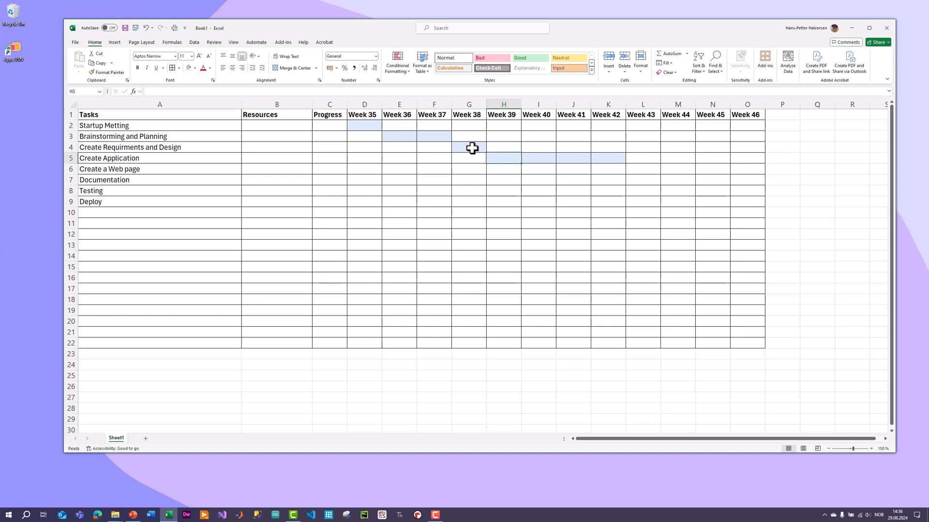
Step: Correct the spelling of the task in A4 to Create Requirements and Design
left_click(128, 146)
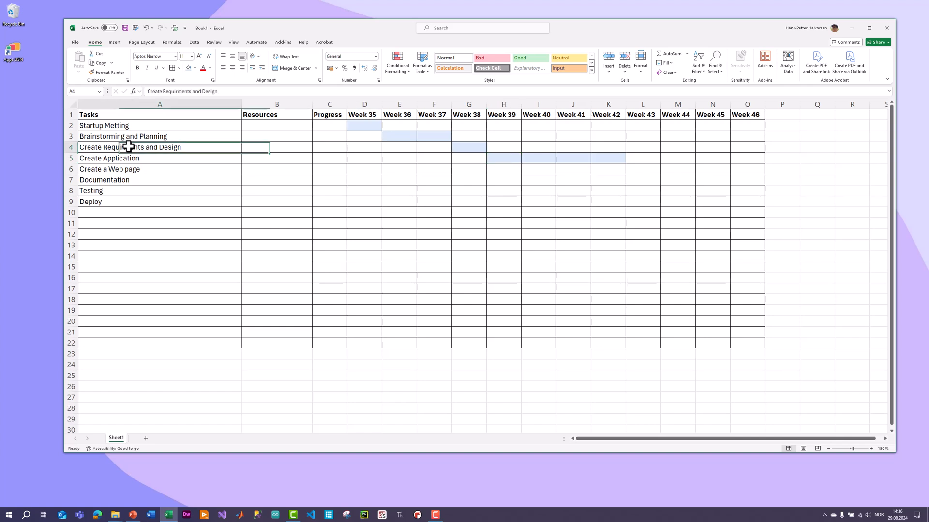
double_click(125, 146)
type("e")
left_click(170, 200)
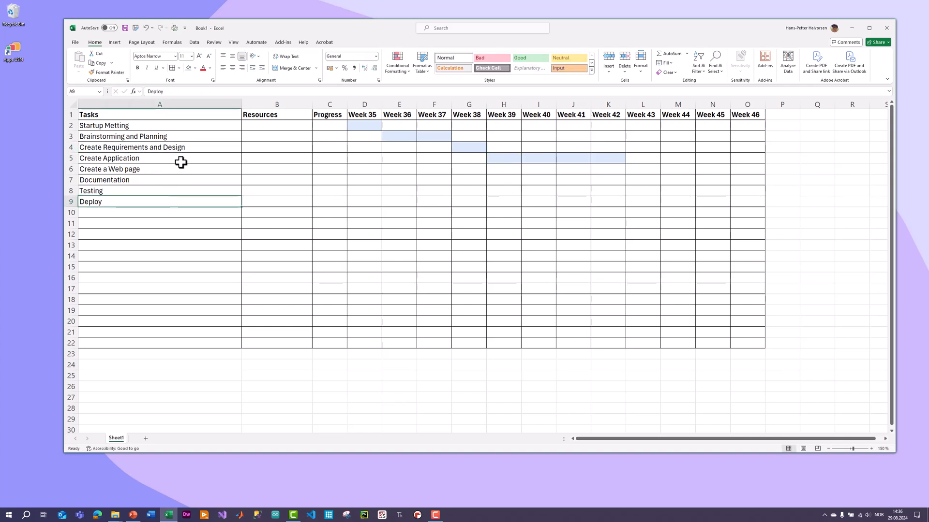
Step: Fill the Week 39 to Week 42 cells of the Create a Web page row with the same light blue
left_click(182, 170)
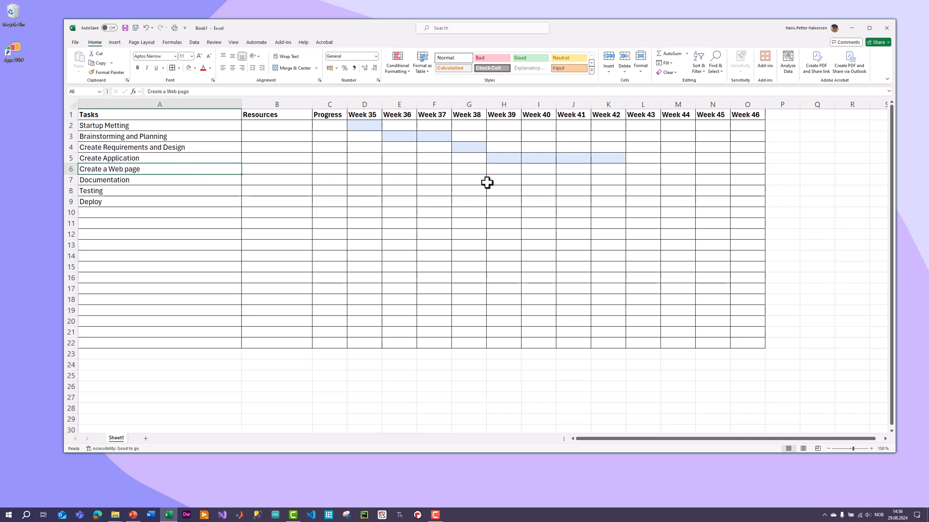
left_click(507, 157)
left_click(506, 171)
key("Down")
key("Down")
left_click_drag(501, 169, 608, 169)
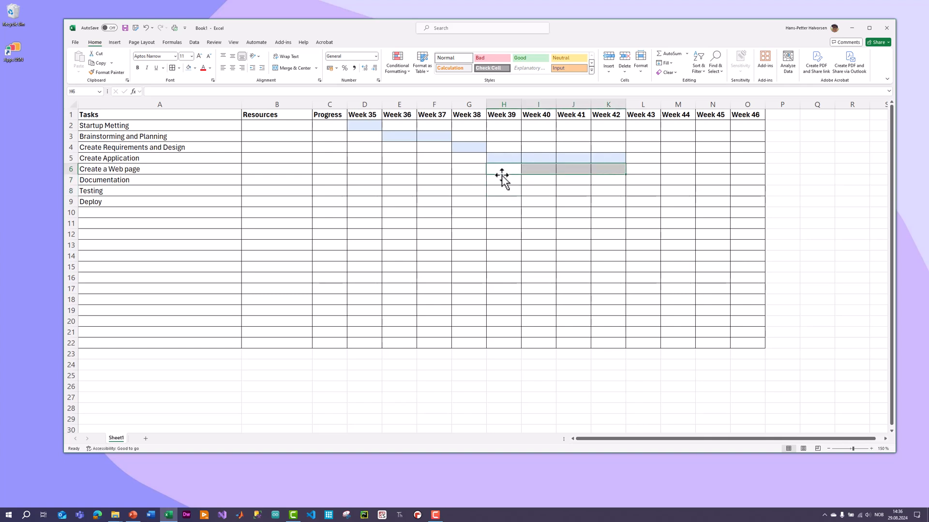
left_click(188, 68)
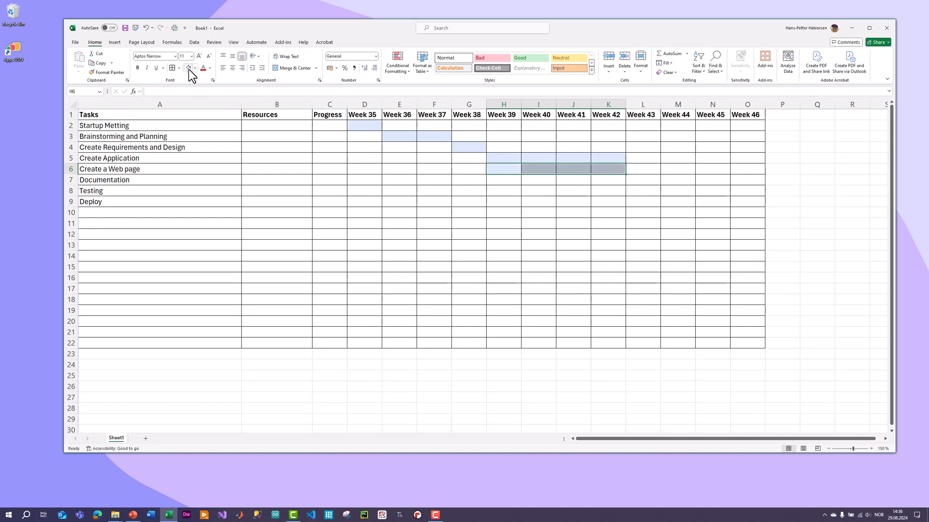
left_click(441, 248)
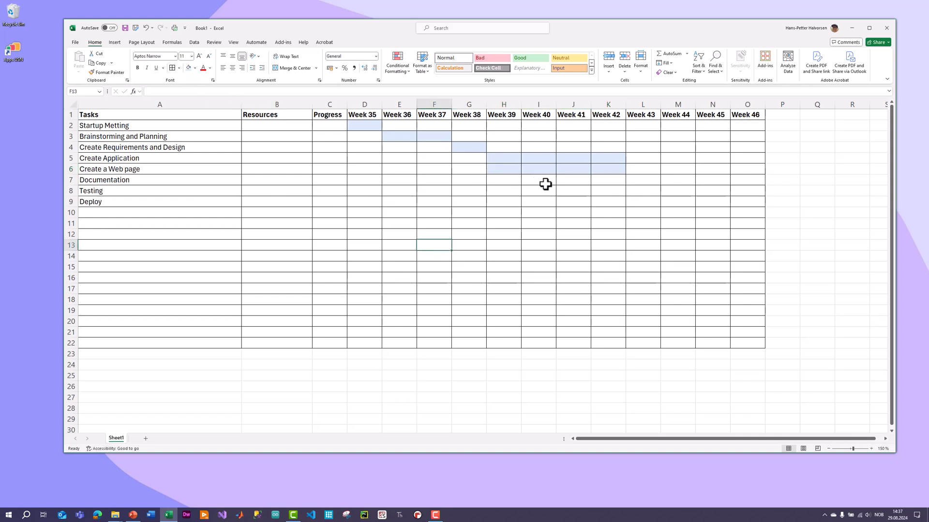
Step: Fill the Week 41 to Week 43 cells of the Documentation row with the same light blue
left_click(572, 180)
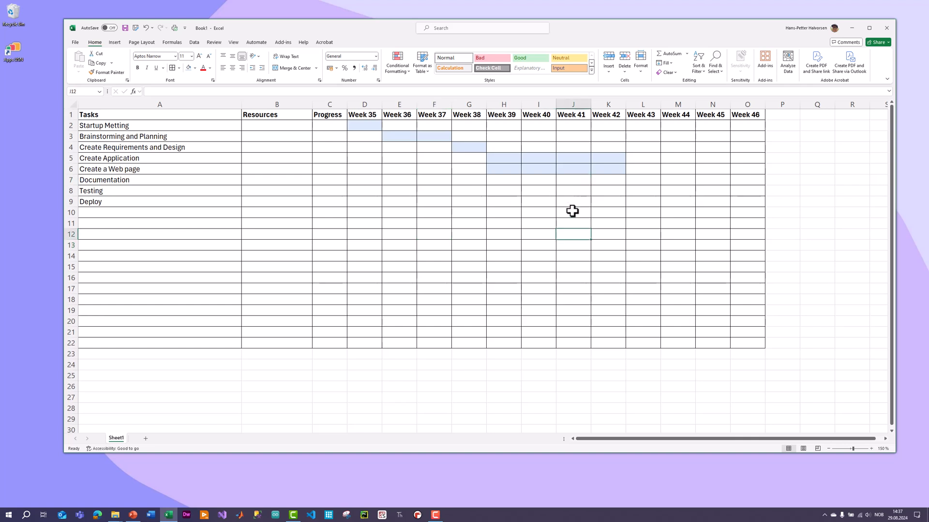
left_click_drag(572, 181, 593, 180)
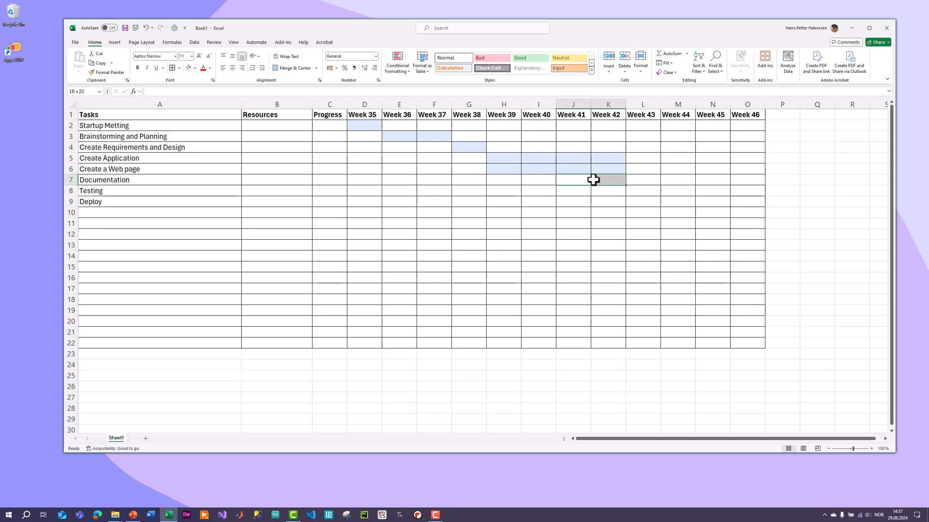
left_click(598, 199)
left_click_drag(583, 183, 634, 185)
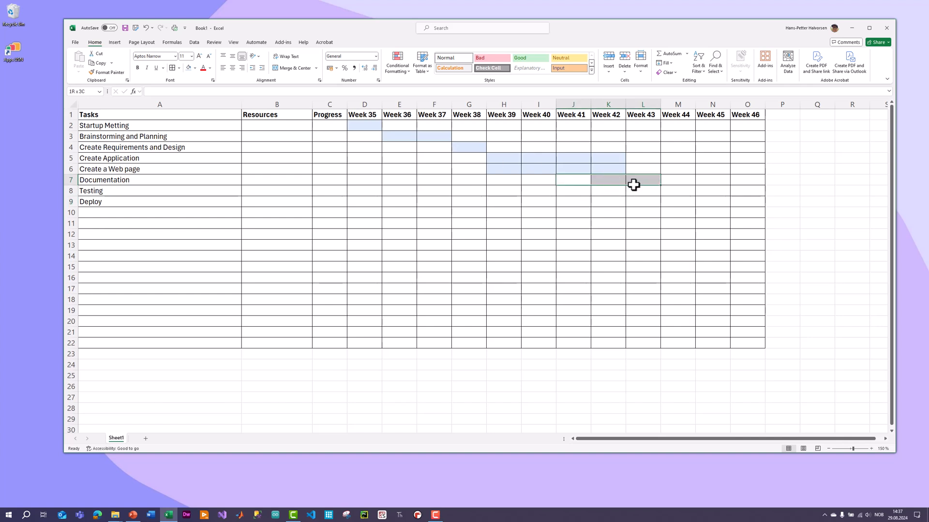
left_click(187, 68)
left_click(380, 233)
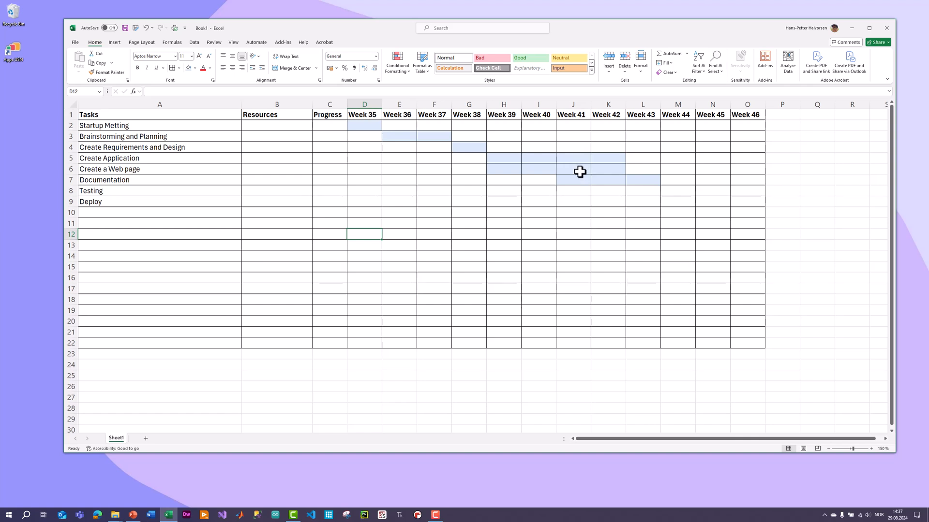
Step: Fill the Week 41 to Week 44 cells of the Testing row with the same light blue
left_click_drag(578, 191, 668, 195)
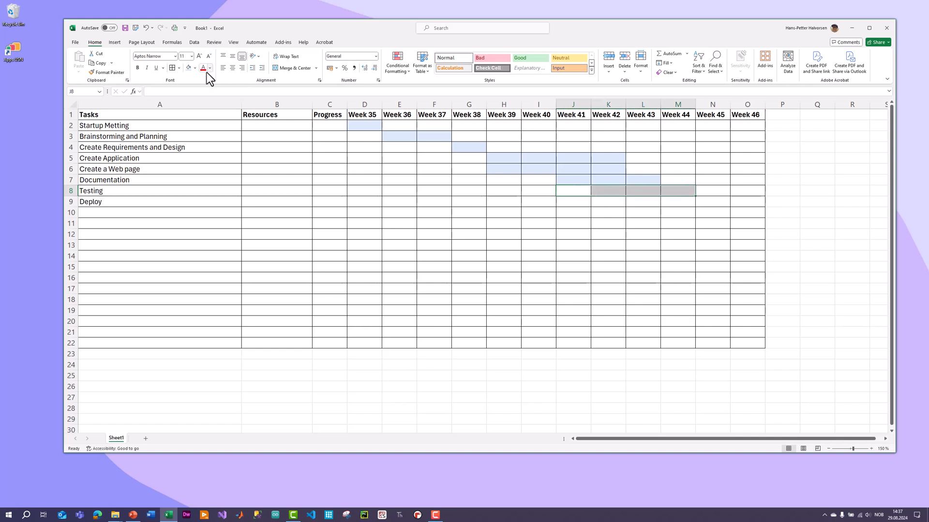
left_click(188, 68)
left_click(502, 278)
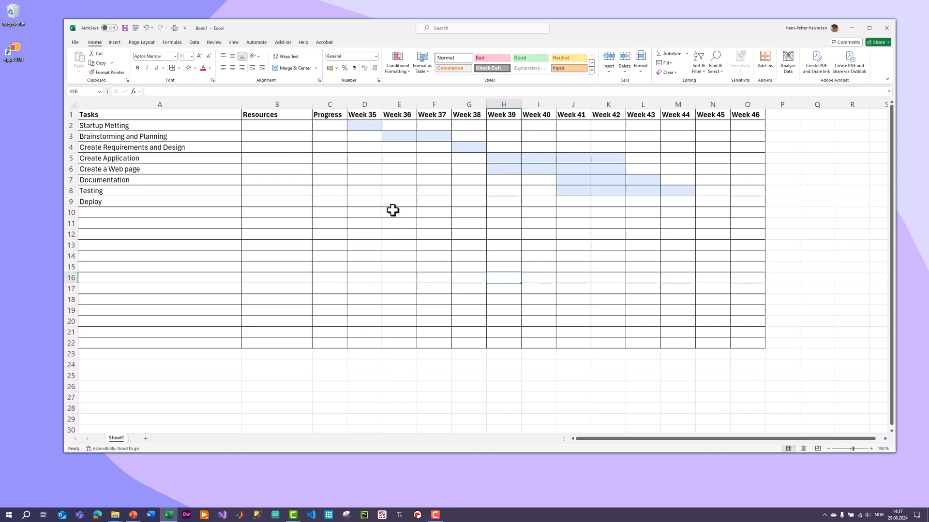
Step: Fill the Week 45 and Week 46 cells of the Deploy row with the same light blue
left_click(205, 193)
left_click(198, 204)
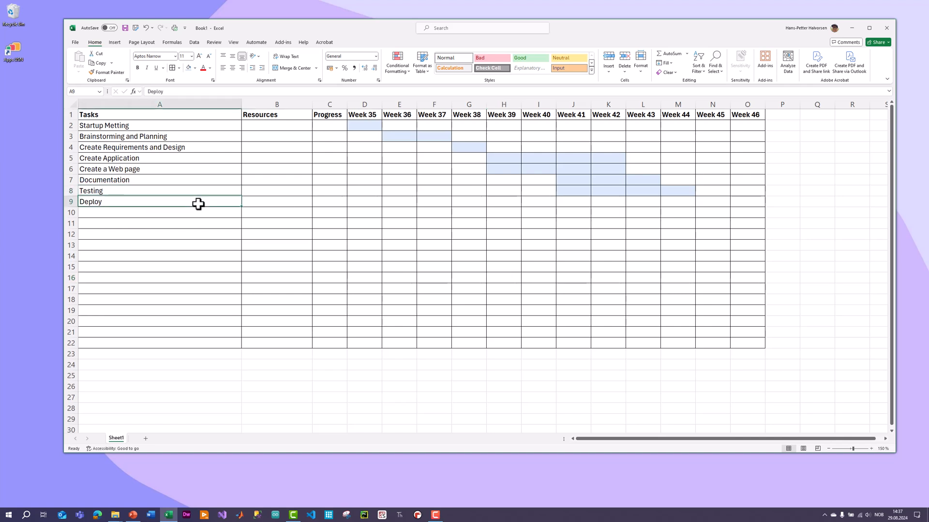
left_click(715, 202)
left_click_drag(717, 202, 739, 203)
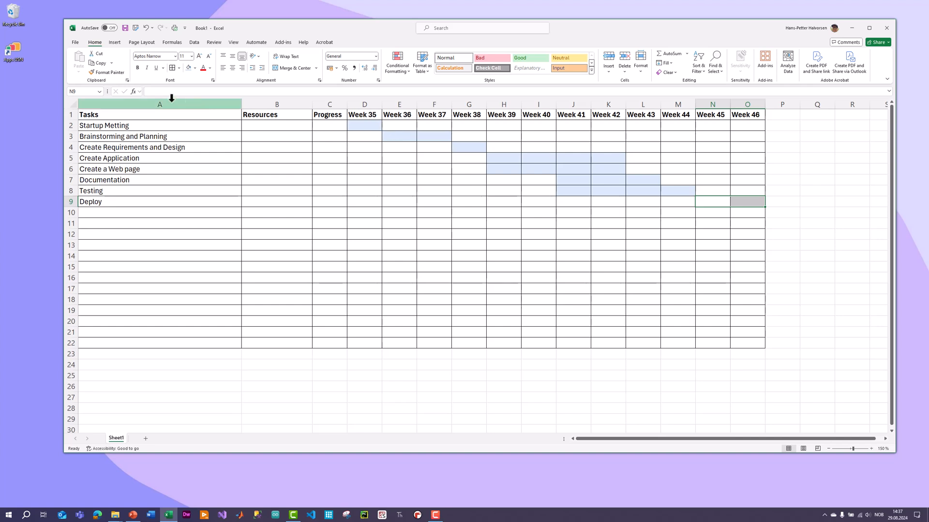
left_click(190, 68)
left_click(404, 332)
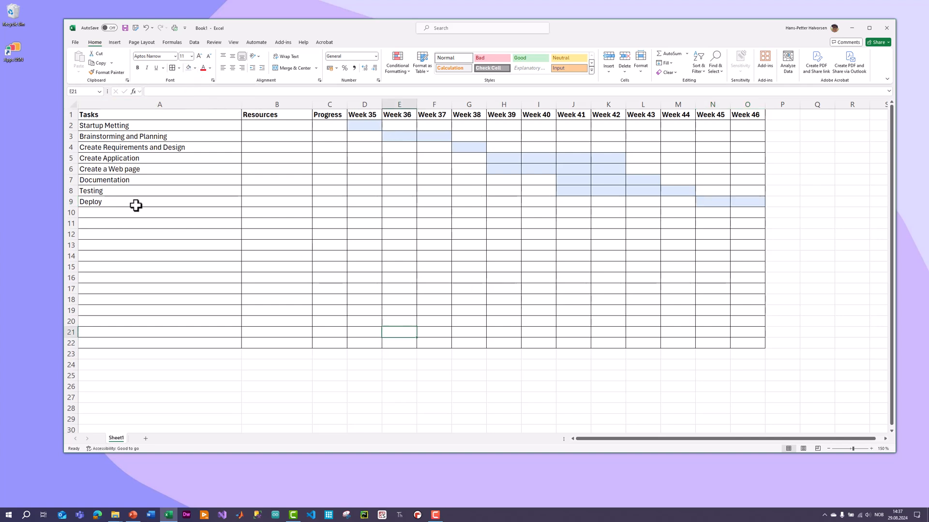
left_click_drag(157, 127, 172, 204)
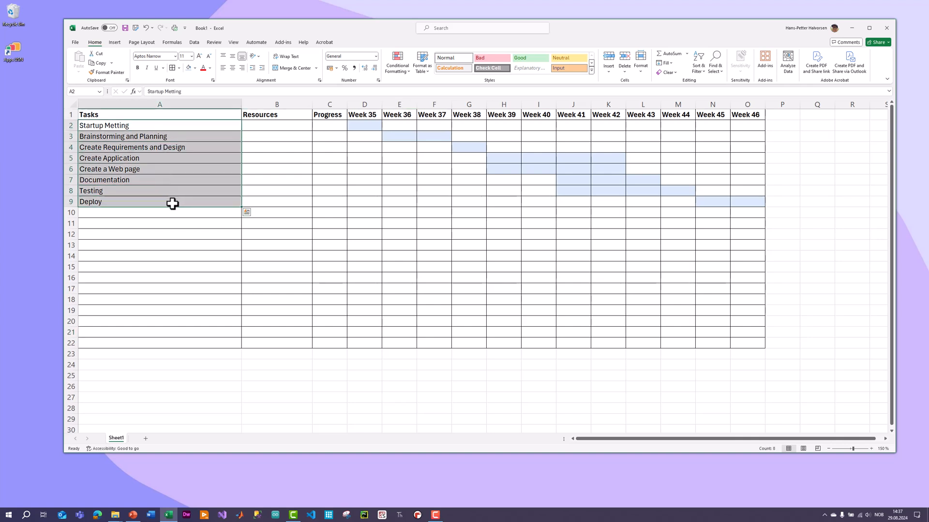
left_click(367, 126)
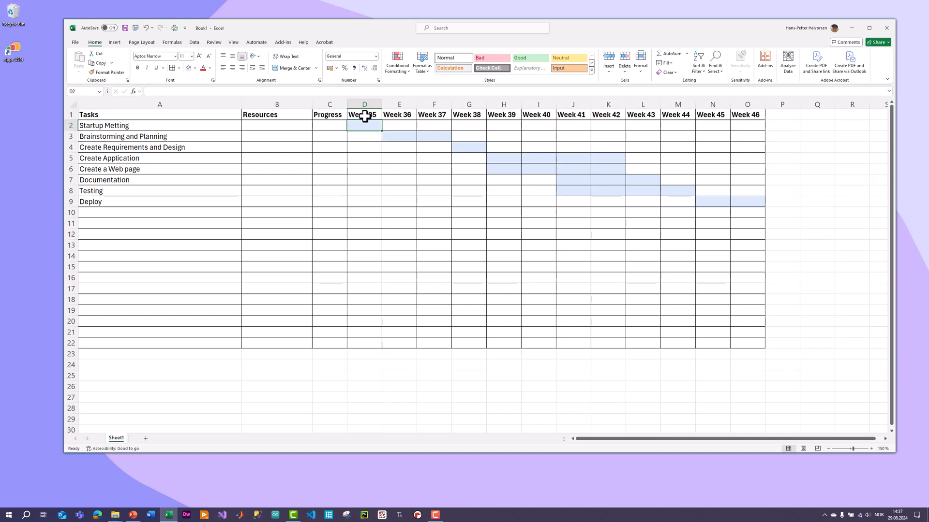
left_click_drag(401, 136, 434, 137)
left_click_drag(489, 160, 598, 161)
left_click_drag(509, 170, 597, 173)
left_click(596, 213)
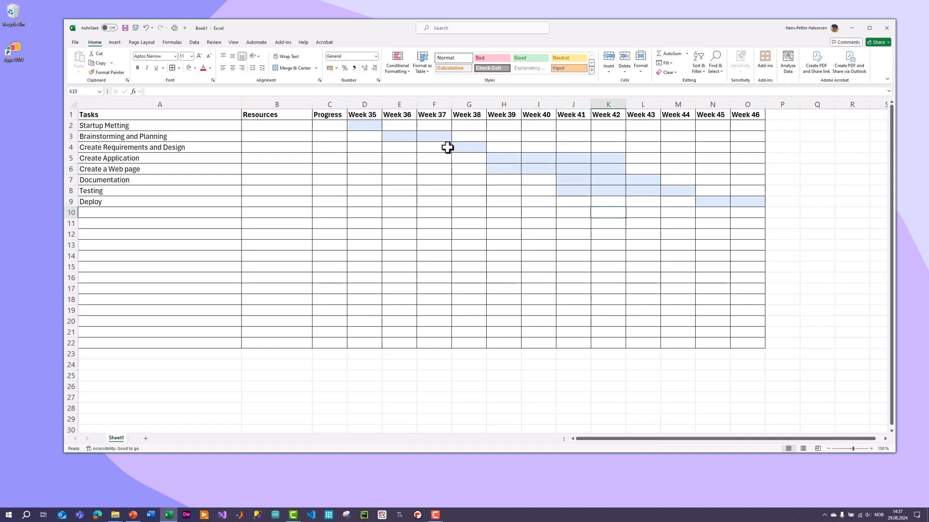
Step: Merge and center the Week 36 to Week 37 cells for Brainstorming and Planning, and the Week 39 to Week 42 cells for Create Application
left_click_drag(398, 137, 424, 140)
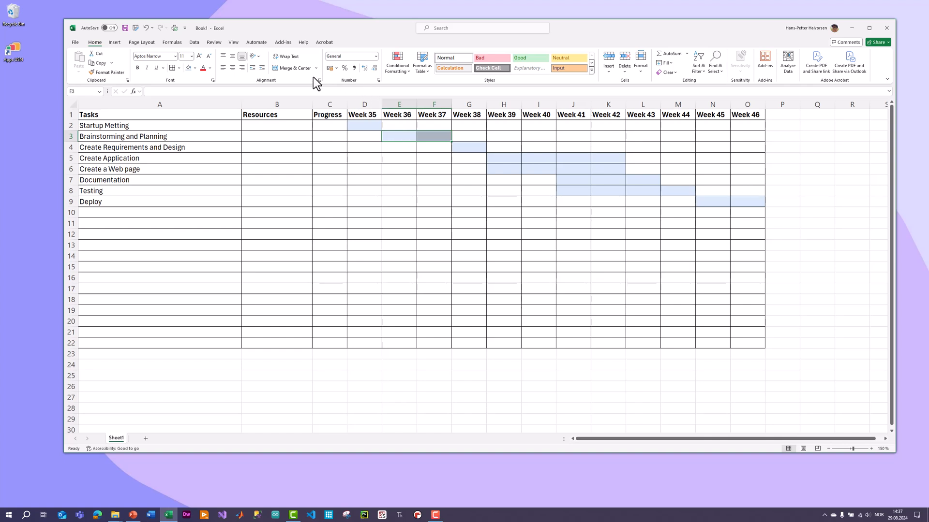
left_click(457, 214)
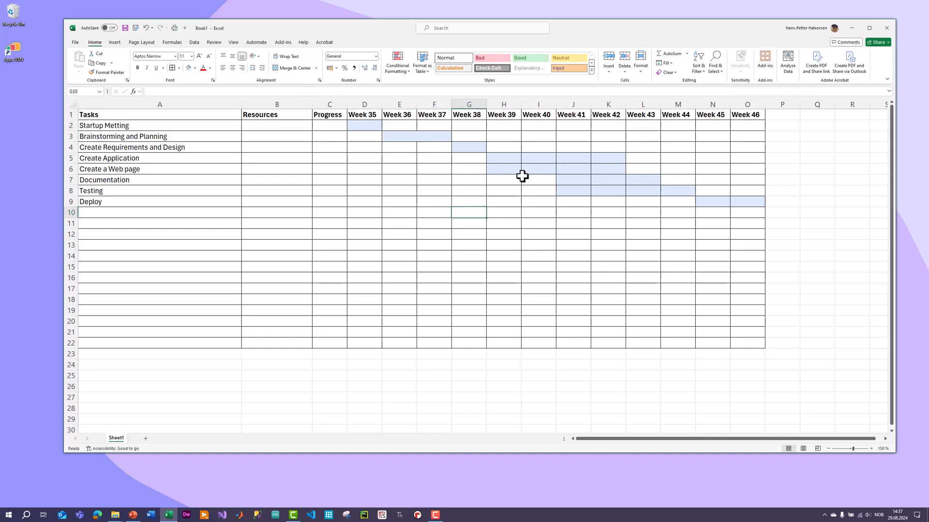
left_click_drag(503, 158, 595, 160)
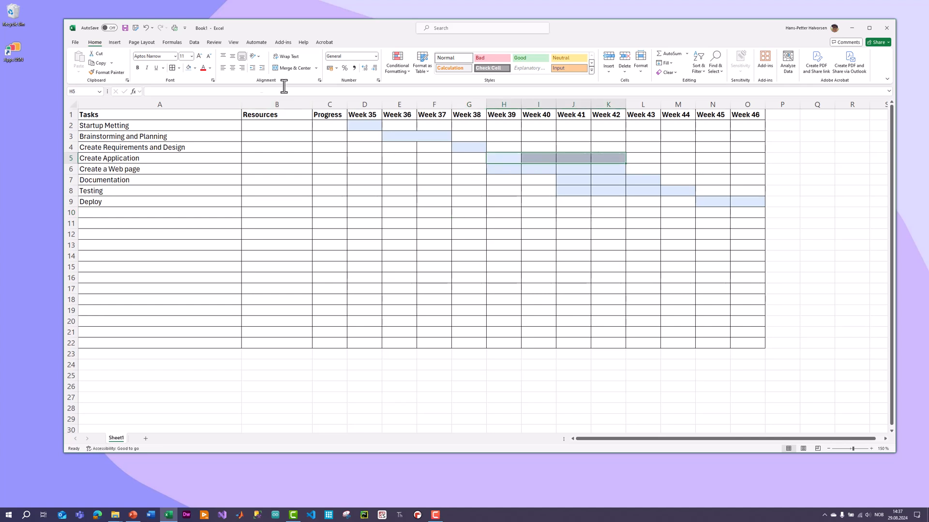
left_click(288, 71)
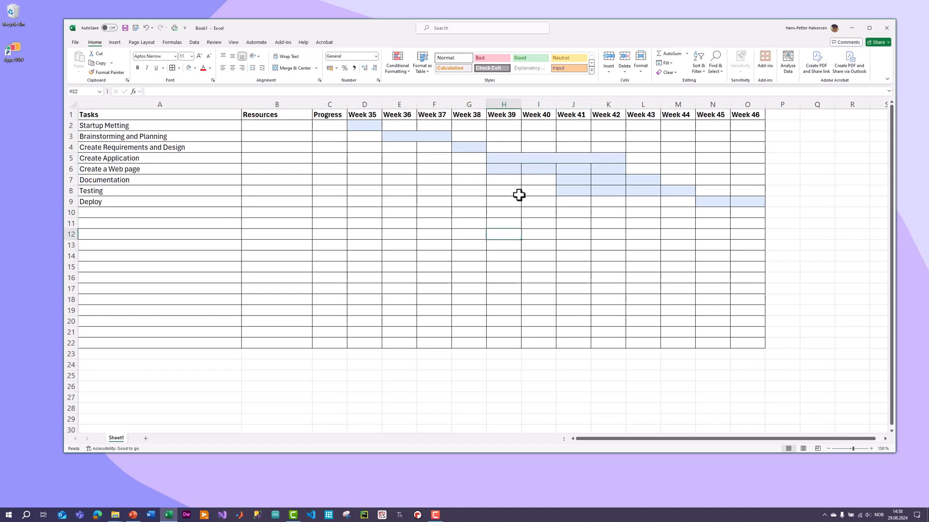
Step: Merge and center the Week 39 to Week 42 cells for Create a Web page, and the Week 41 to Week 43 cells for Documentation
left_click_drag(507, 169, 668, 194)
left_click(289, 68)
left_click(583, 236)
left_click(289, 69)
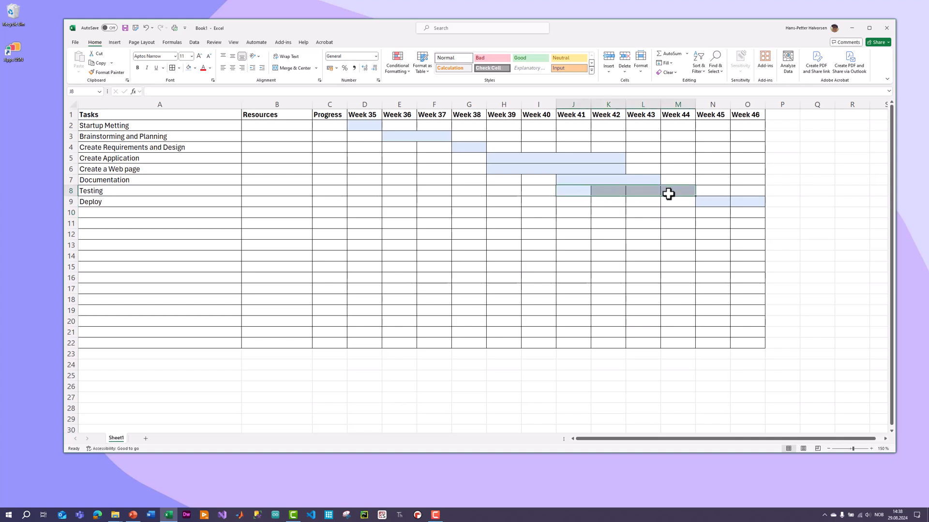
Step: Merge and center the Week 41 to Week 44 cells for Testing, and the Week 45 to Week 46 cells for Deploy
left_click(275, 68)
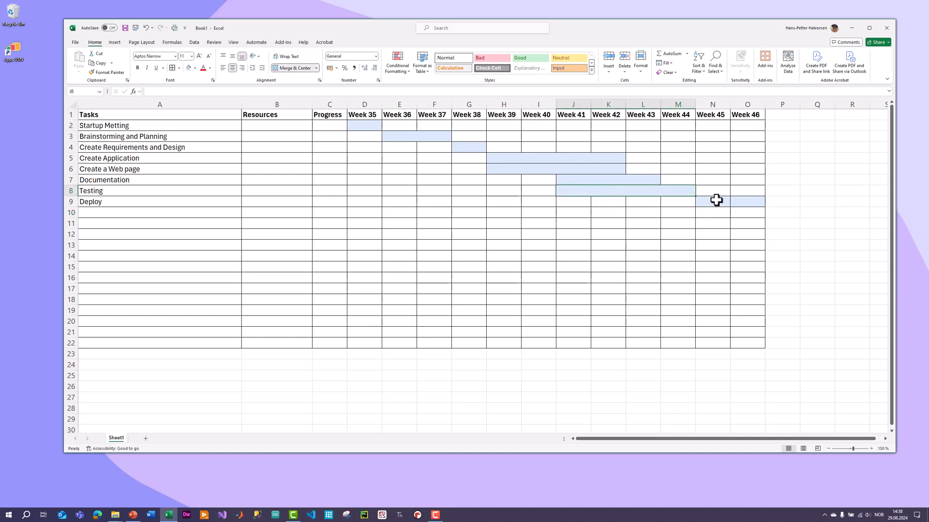
left_click_drag(715, 199, 735, 201)
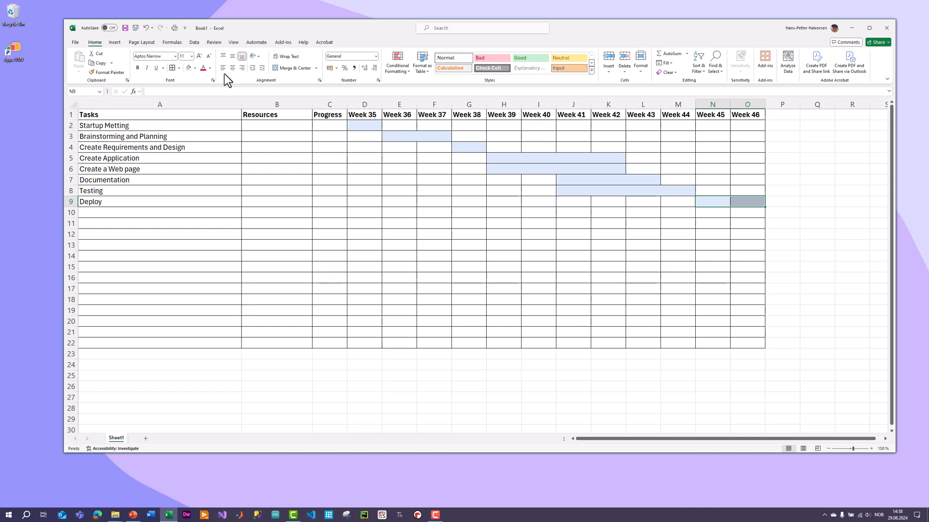
left_click(288, 68)
left_click(377, 246)
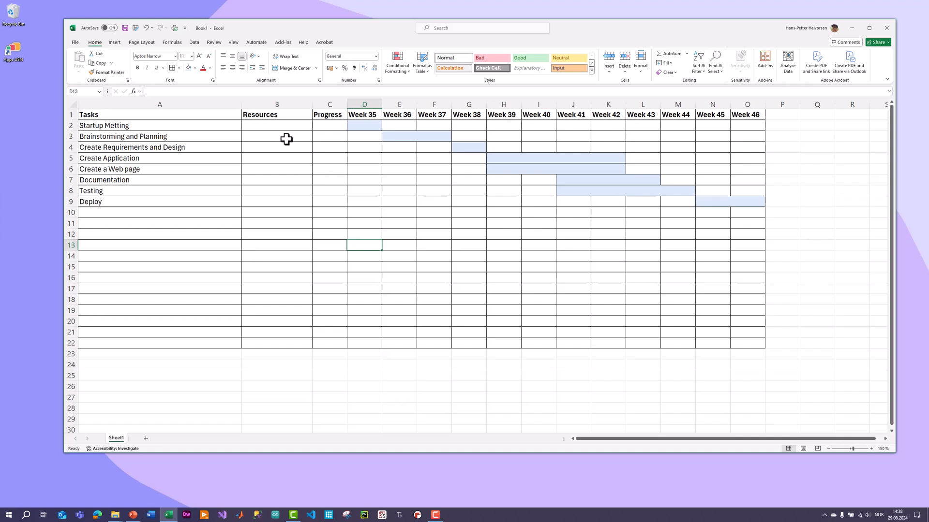
left_click(267, 126)
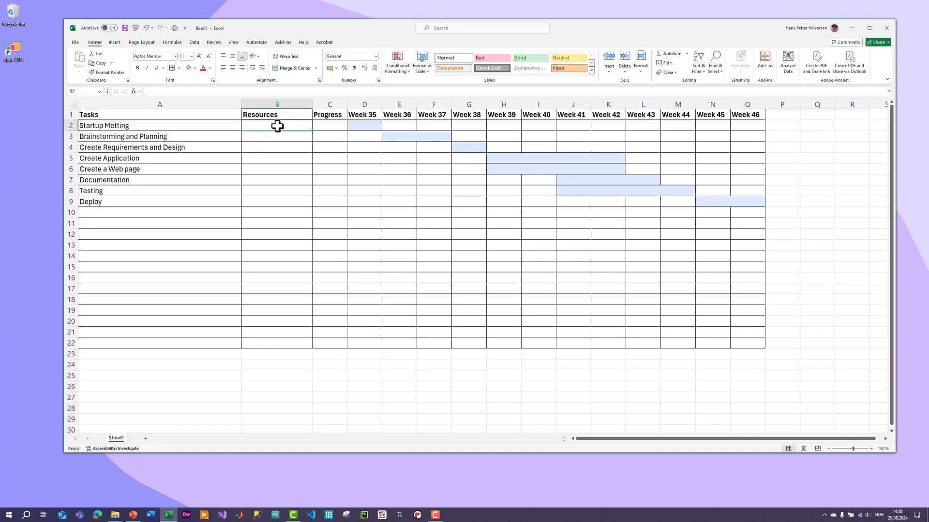
type("Per")
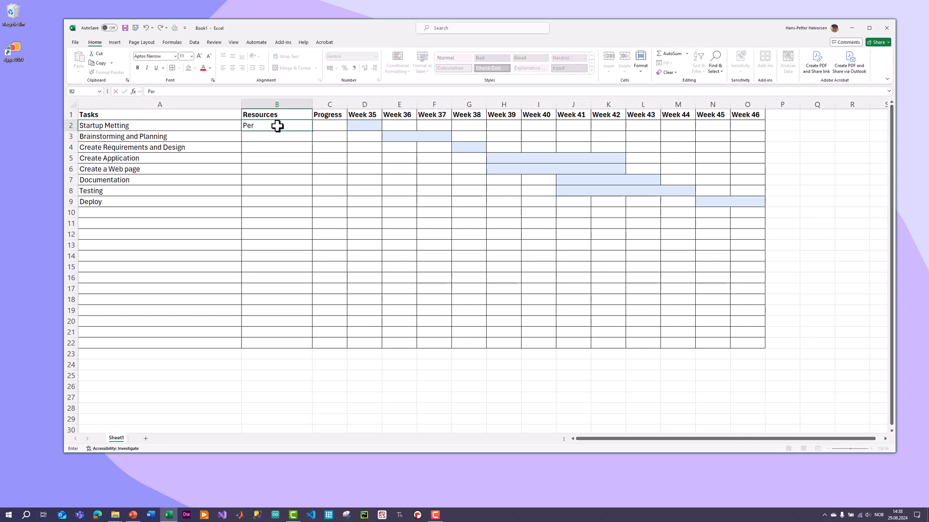
key("Return")
type("Nils")
key("Return")
left_click(281, 127)
key("Delete")
left_click(290, 135)
key("Delete")
Step: Rename the Sheet1 worksheet as Gantt chart
right_click(119, 438)
left_click(149, 350)
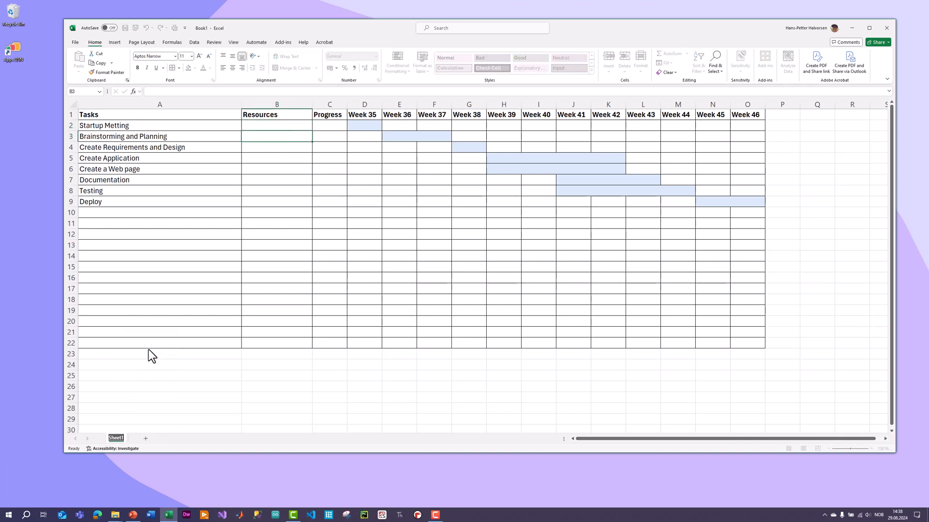
type("Gantt")
key("Return")
type("chart")
key("Return")
Step: Add a new worksheet to the workbook and name it Resources
left_click(157, 438)
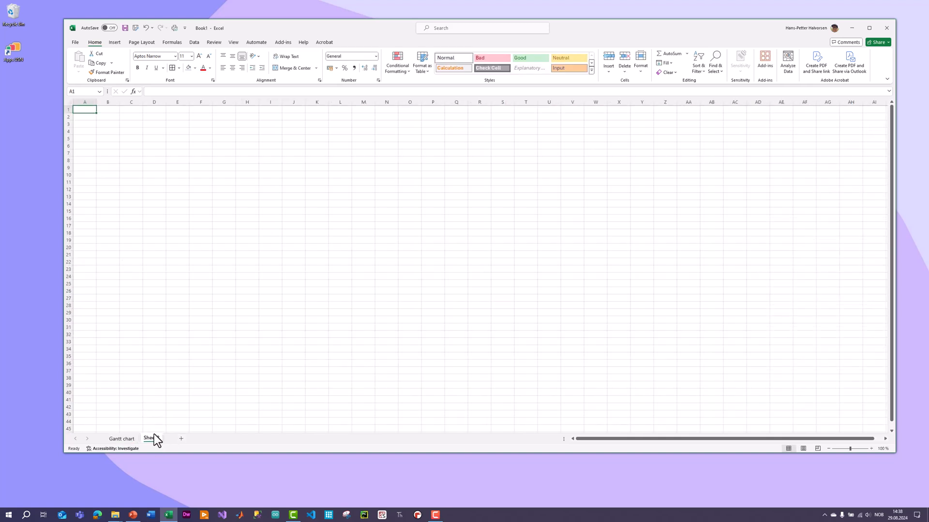
right_click(152, 439)
left_click(188, 350)
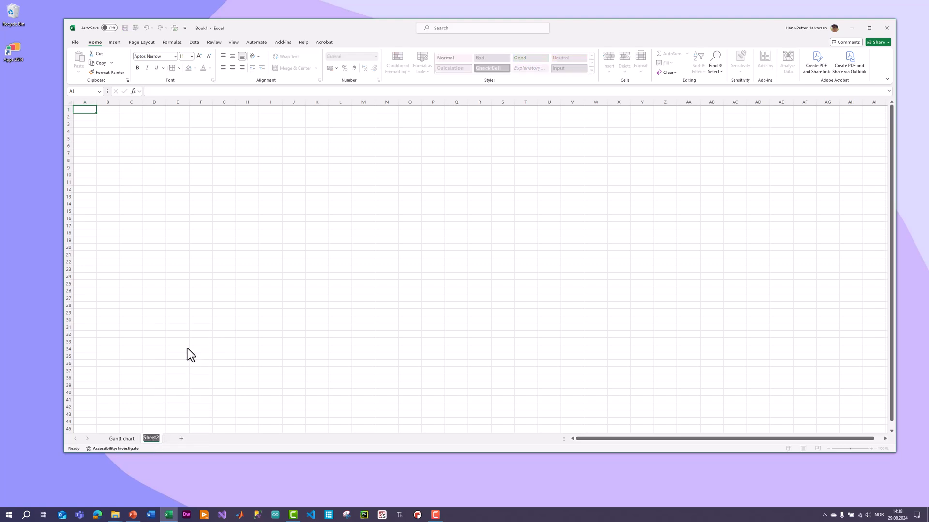
type("Resources")
left_click(82, 357)
Step: Enter the first names of the four project members in cells A1 to A4 of the Resources sheet
left_click(90, 109)
type("Hans")
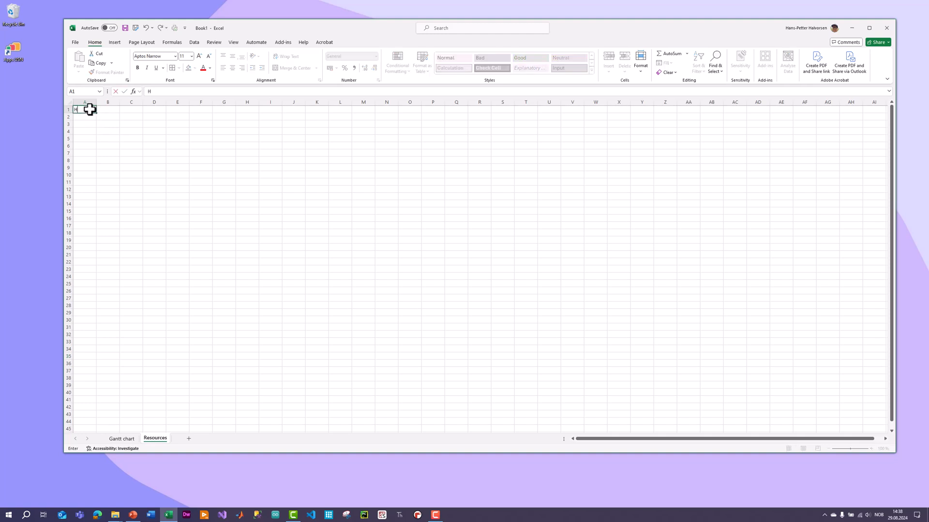
left_click(92, 117)
type("Per")
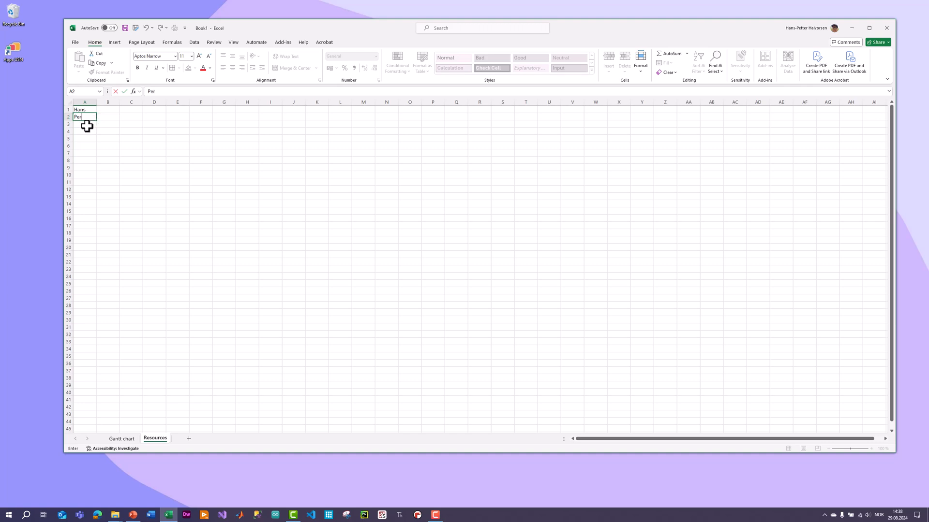
left_click(87, 126)
type("Ni")
type("Gunnar")
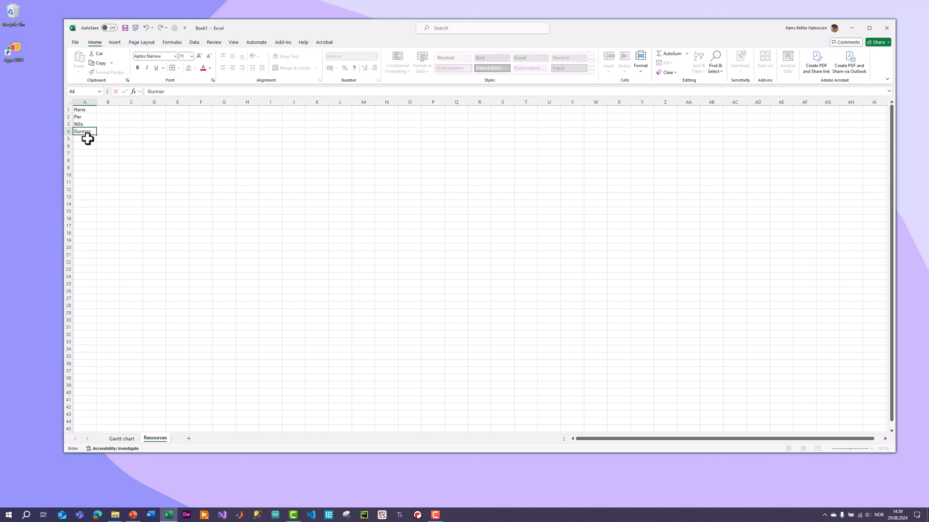
key("Return")
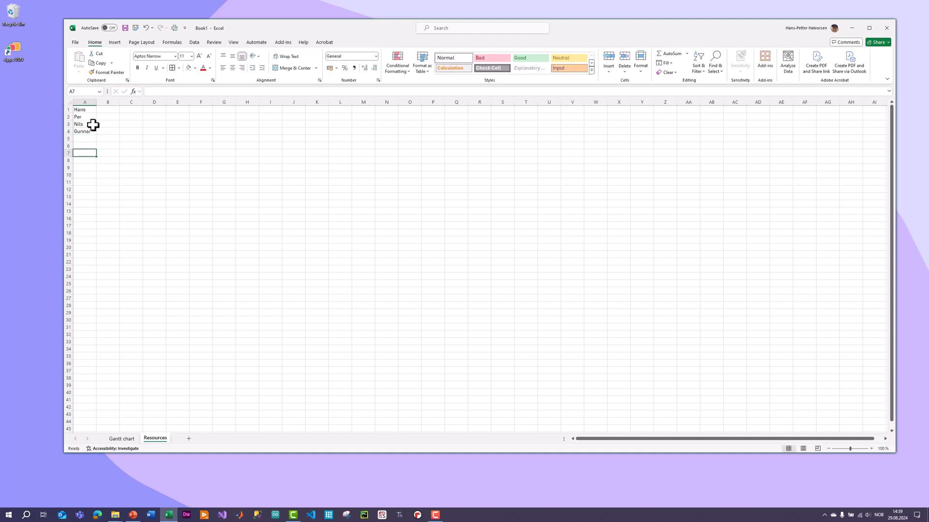
left_click_drag(87, 110, 91, 132)
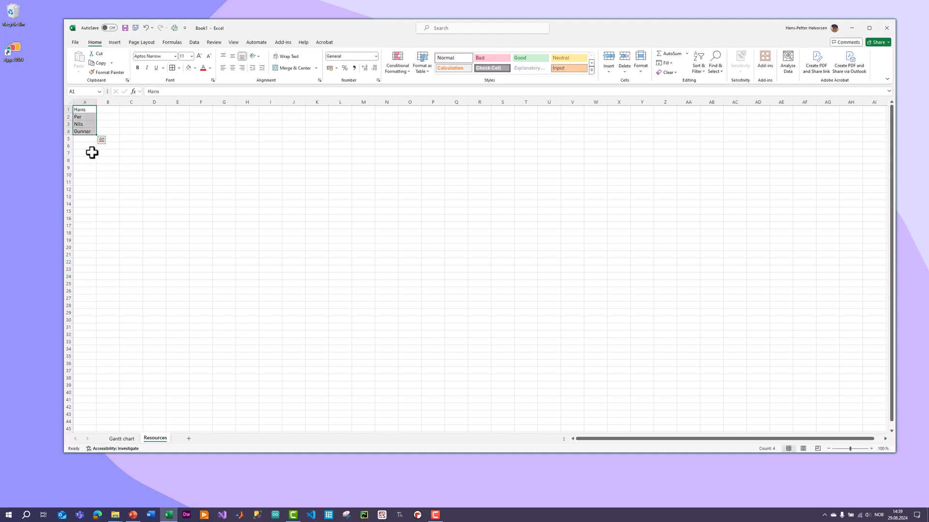
Step: Set the data validation of cells B2 to B22 under Resources on the Gantt chart sheet to allow a List
left_click(122, 439)
left_click(260, 331)
left_click_drag(288, 126, 295, 339)
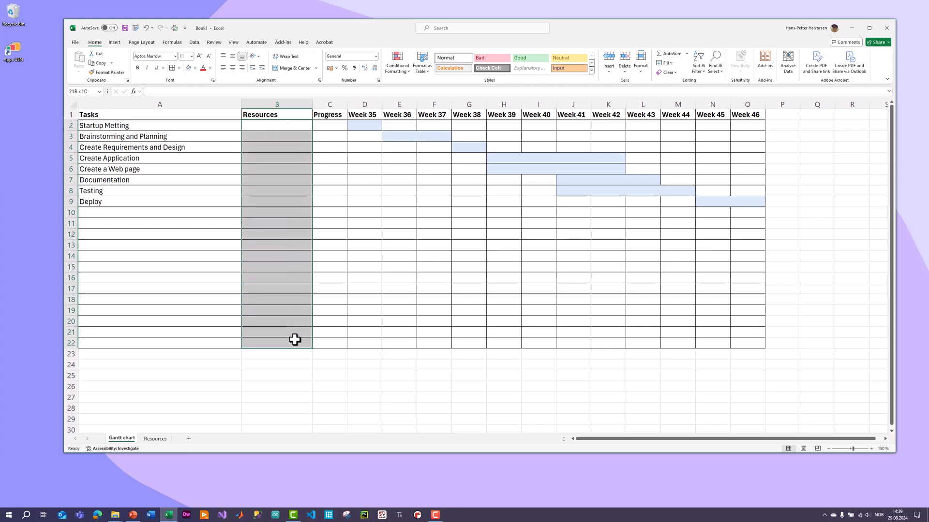
left_click(195, 42)
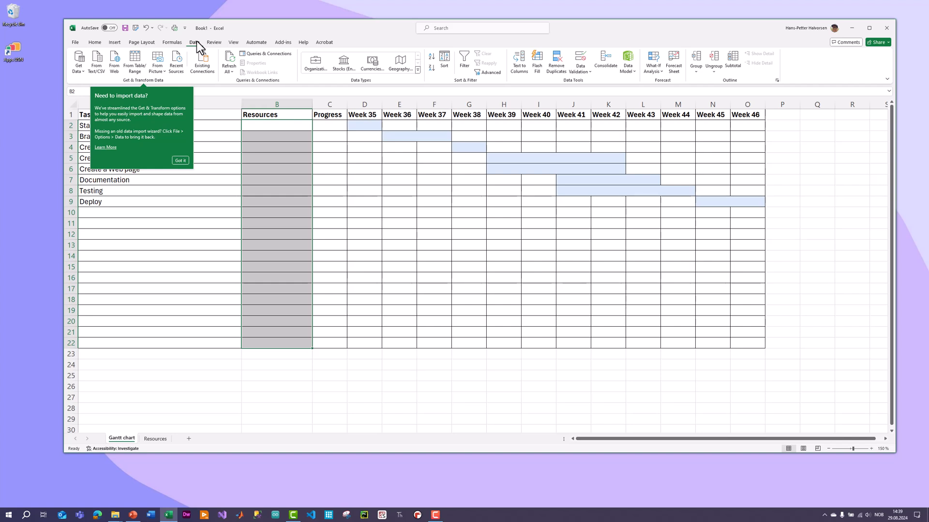
left_click(589, 71)
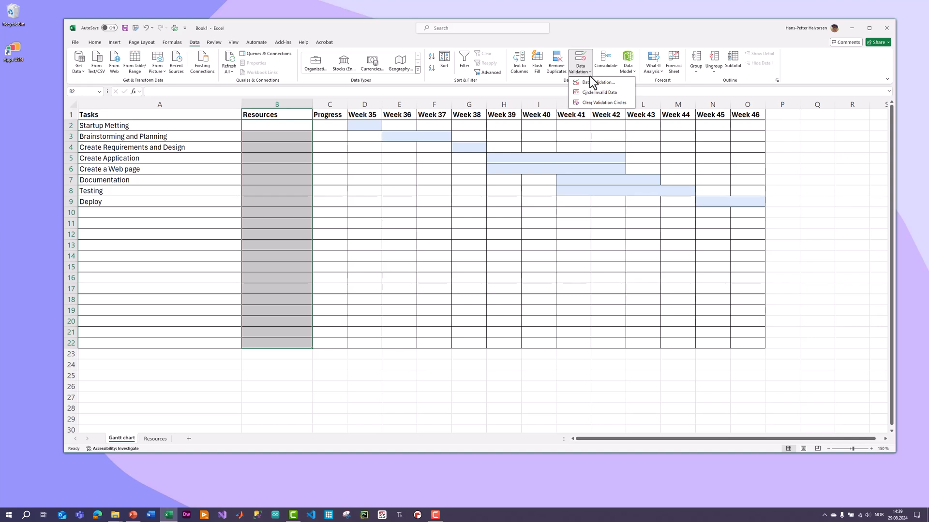
left_click(590, 80)
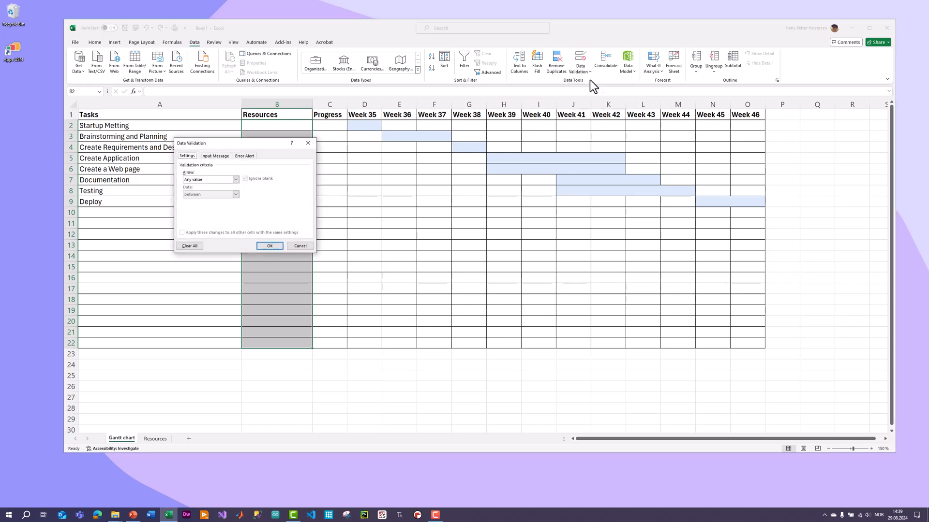
key("Tab")
left_click(235, 180)
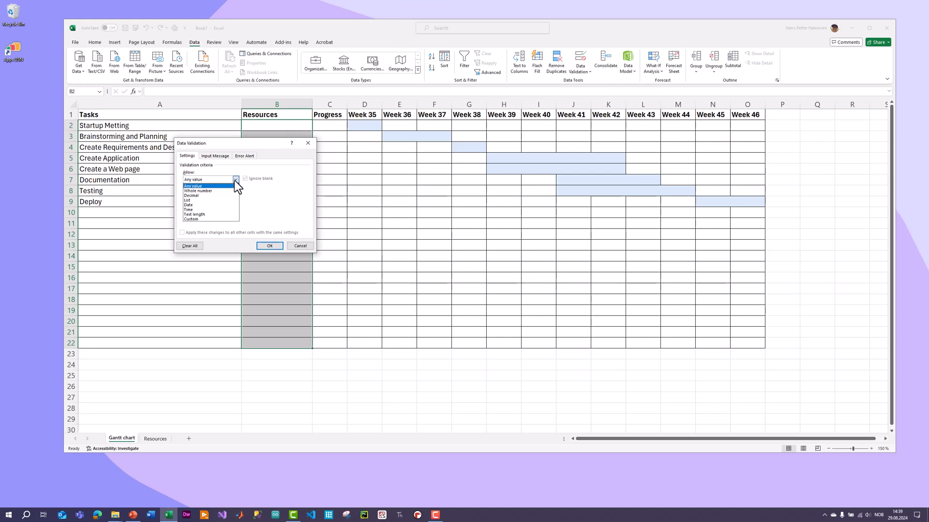
left_click(206, 200)
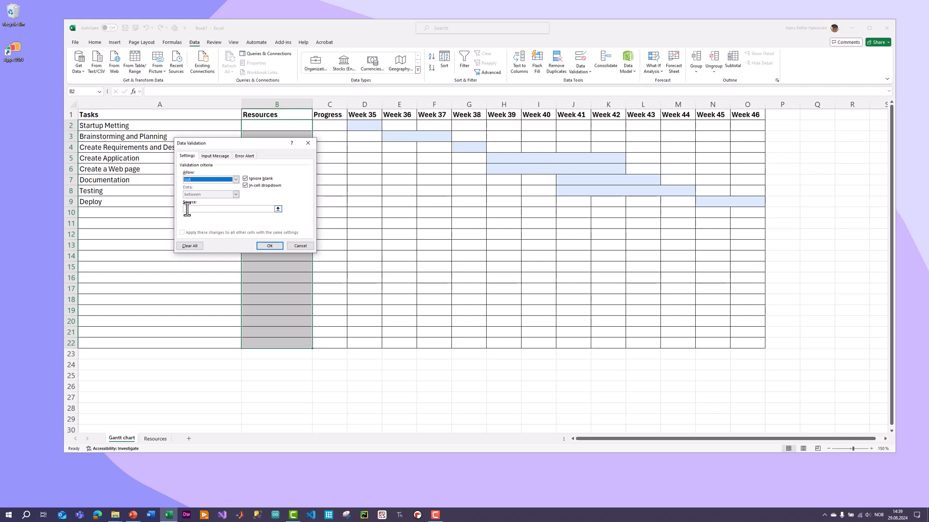
Step: Use cells A1 to A4 of the Resources sheet as the validation list's source and apply the rule
left_click(278, 210)
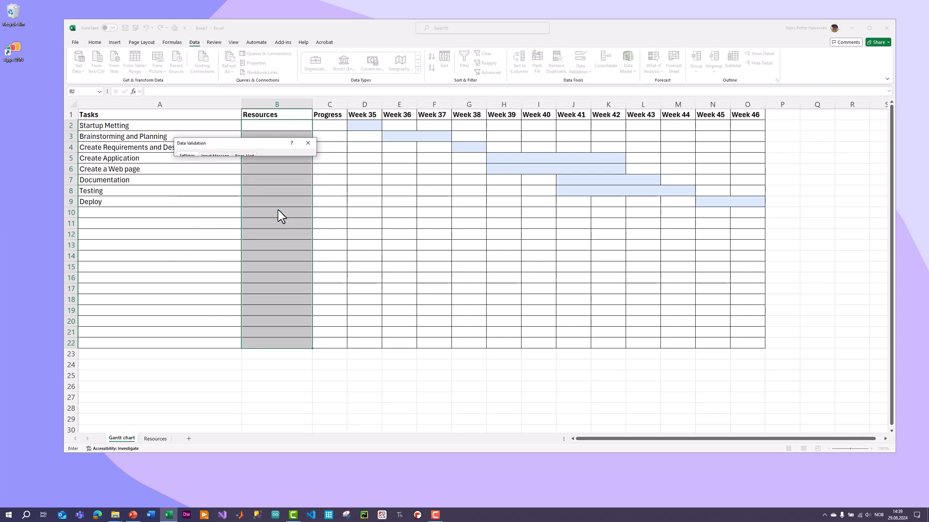
left_click(155, 439)
left_click(84, 111)
left_click_drag(84, 110, 86, 131)
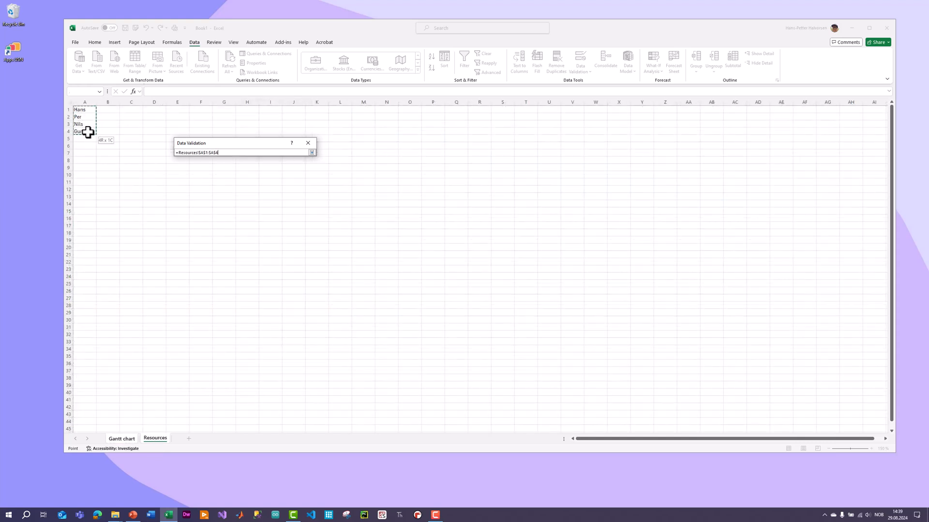
left_click(313, 152)
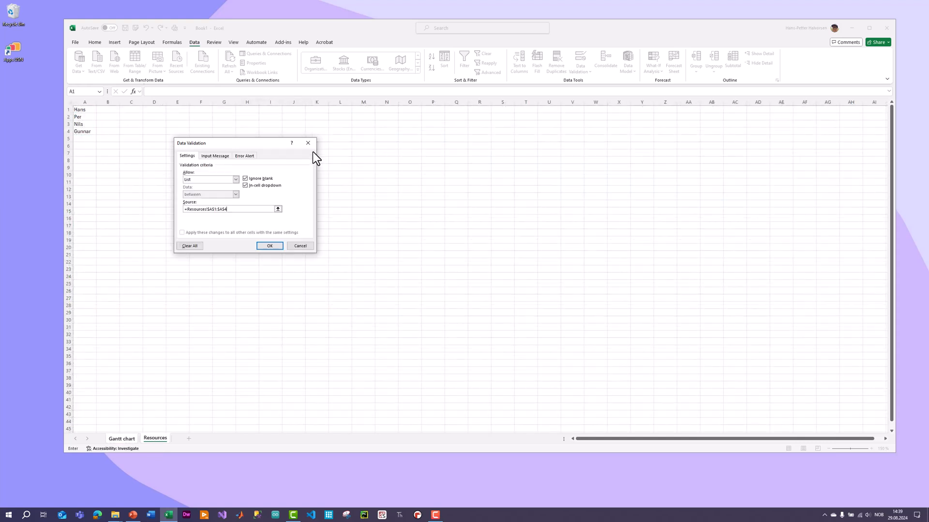
left_click(267, 248)
left_click(256, 301)
Step: Assign the first person on the resource list to the Startup Metting task
left_click(296, 127)
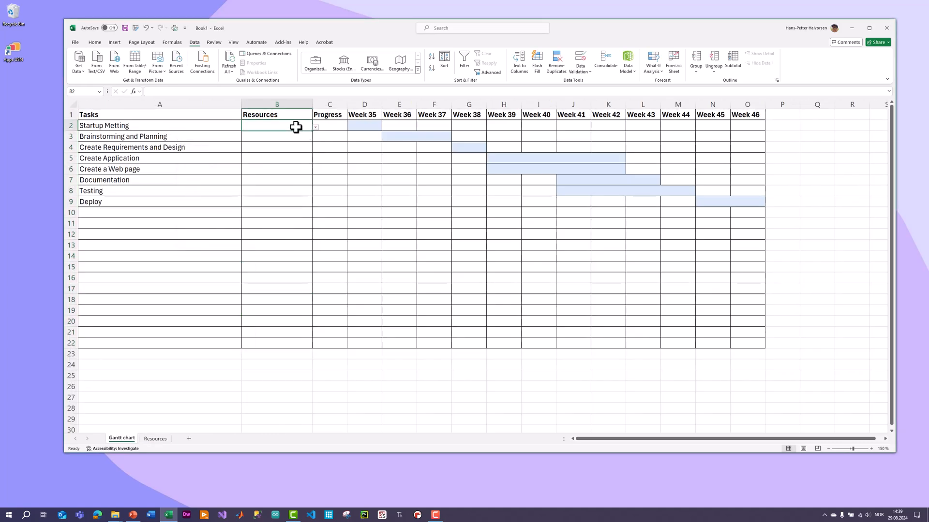
left_click(163, 125)
left_click(270, 128)
left_click(315, 127)
left_click(289, 135)
Step: Assign the second person on the resource list to the Brainstorming and Planning task
left_click(285, 137)
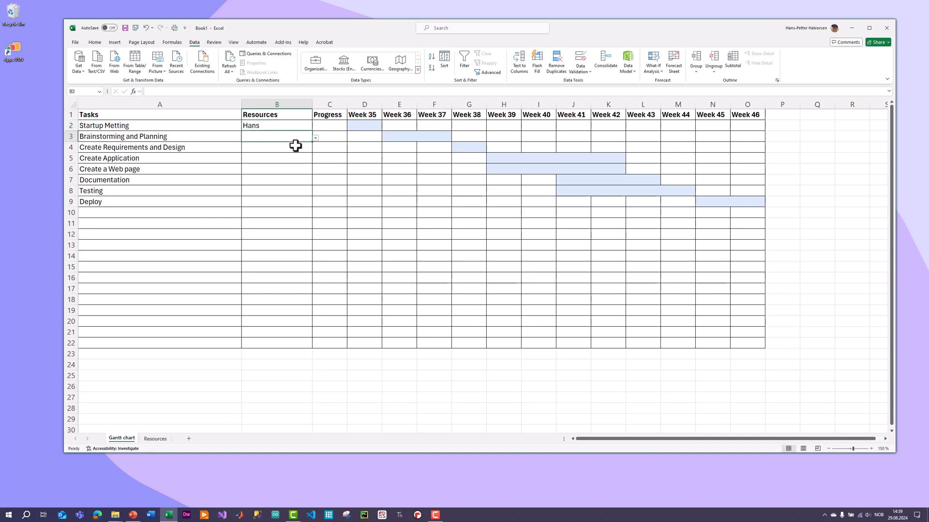
left_click(315, 139)
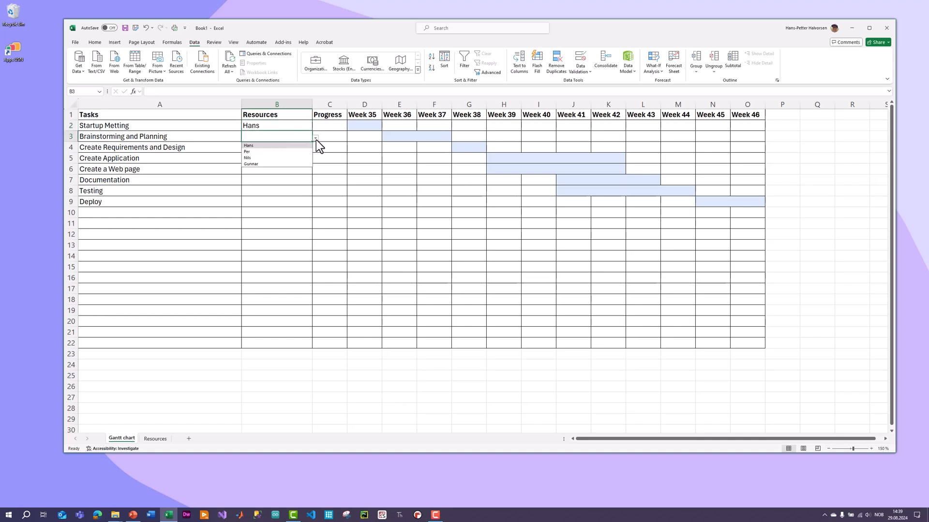
left_click(283, 152)
Step: Assign the third person on the resource list to Create Requirements and Design, and the first person to Create Application
left_click(279, 151)
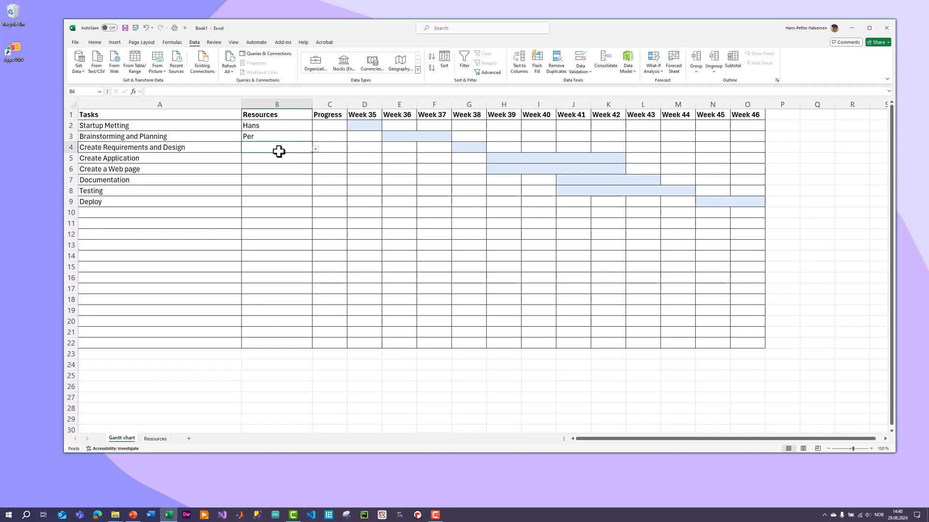
left_click(315, 149)
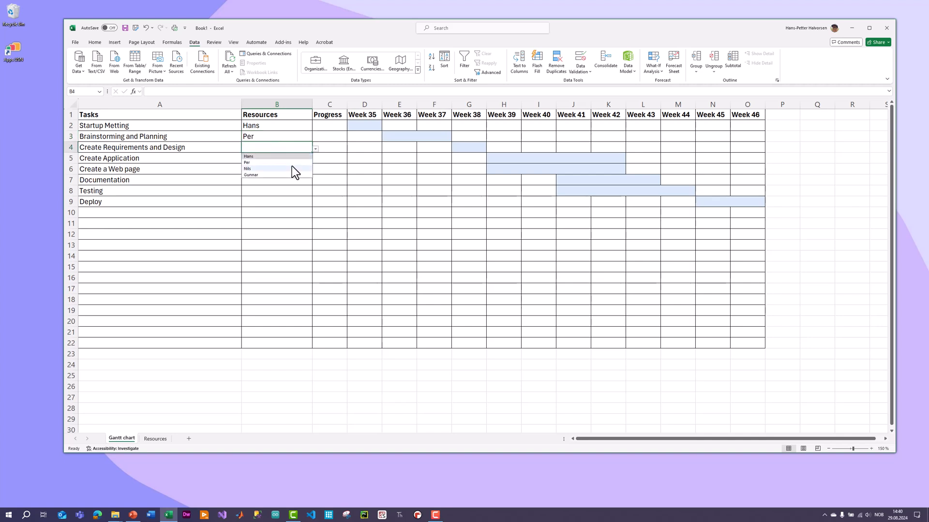
left_click(291, 168)
left_click(285, 160)
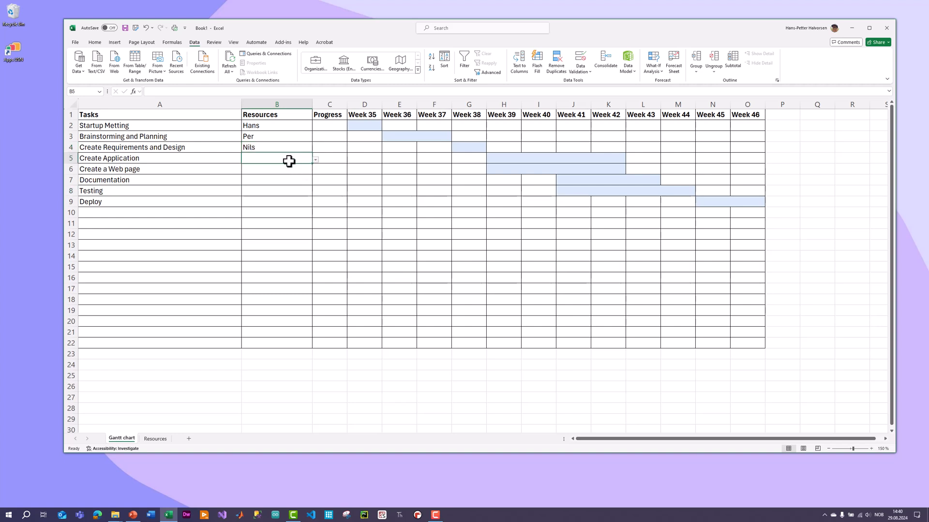
left_click(315, 159)
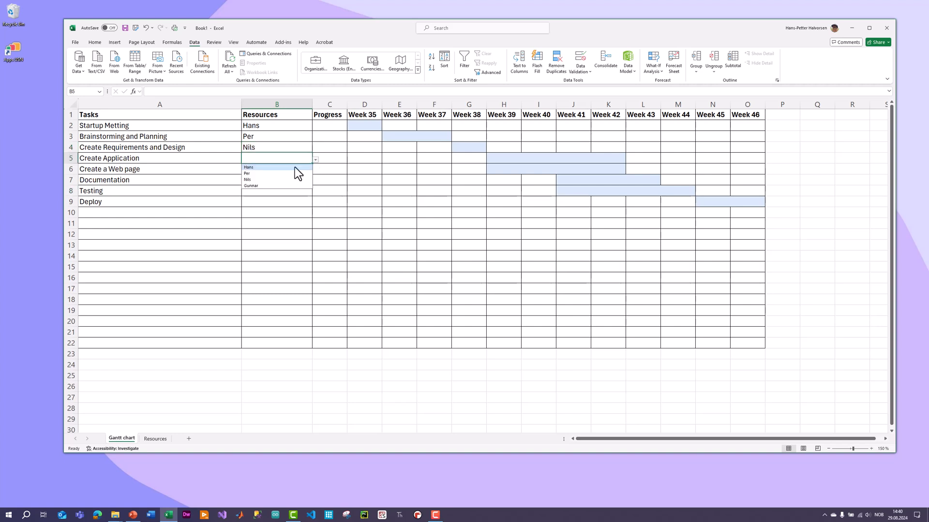
left_click(284, 168)
Step: Assign the third person on the resource list to Create a Web page, and the fourth person to Documentation
left_click(283, 170)
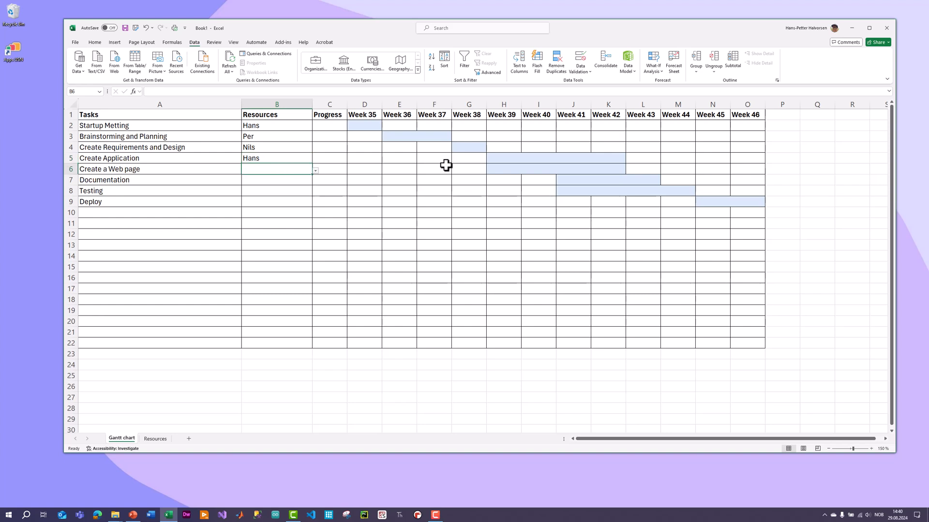
left_click_drag(518, 155, 517, 167)
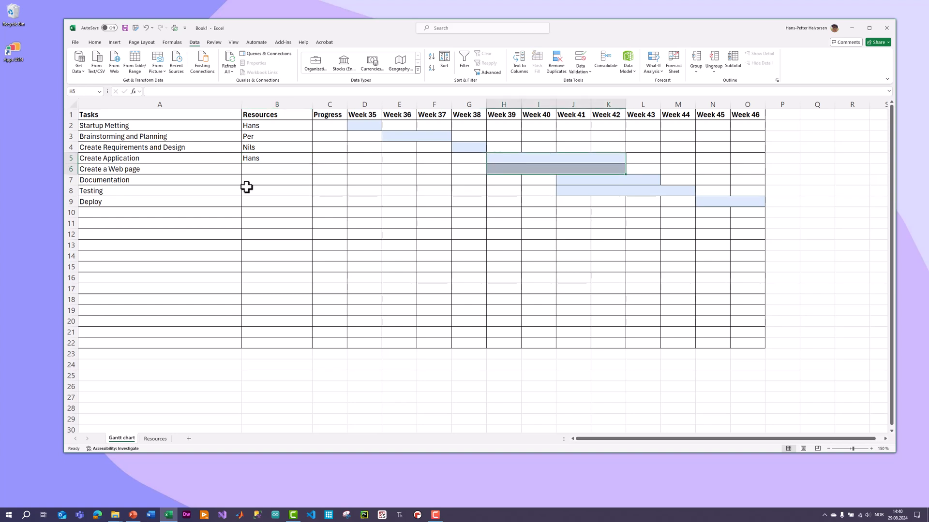
left_click(265, 170)
left_click(315, 172)
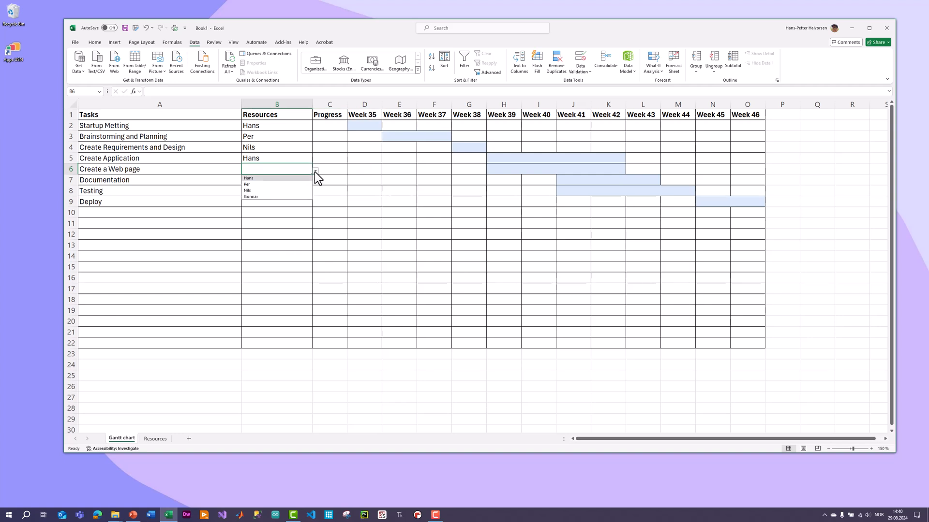
left_click(284, 190)
left_click(284, 181)
left_click(317, 182)
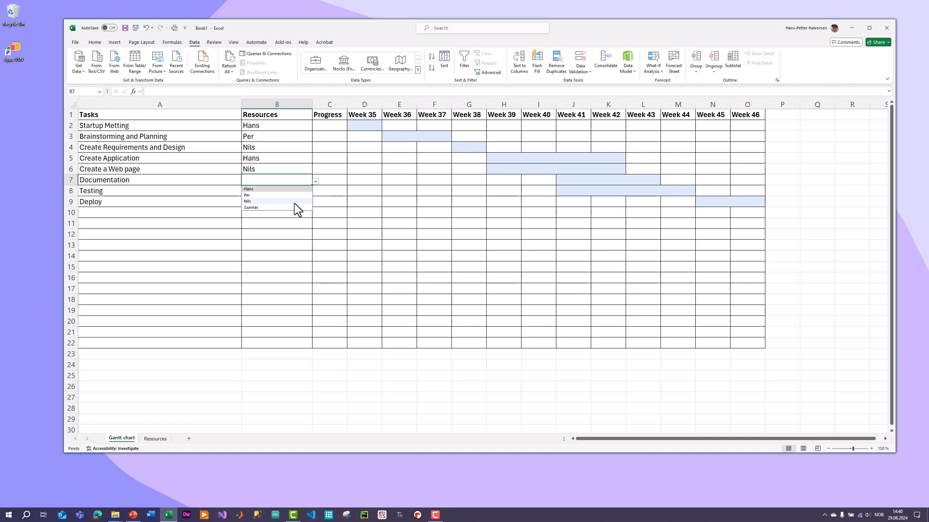
left_click(290, 210)
Step: Assign the second person on the resource list to Testing, and the third person to Deploy
left_click(280, 194)
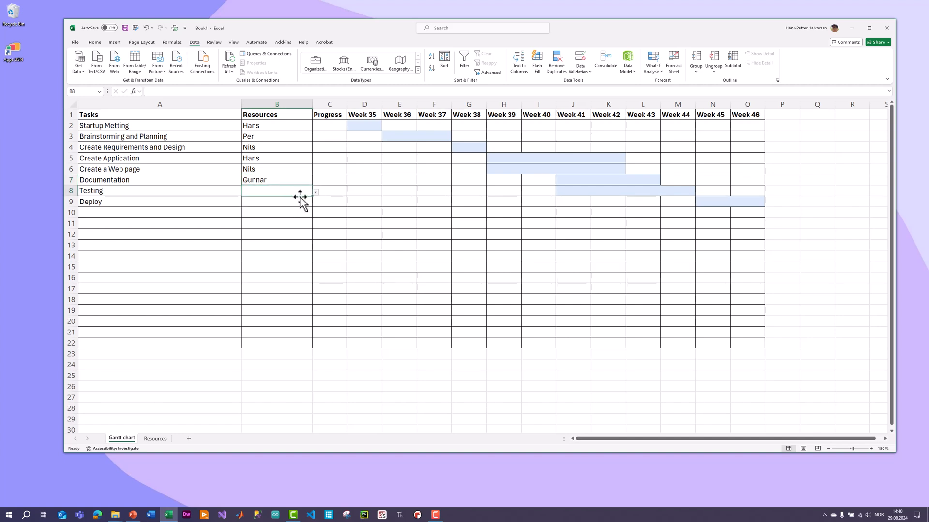
left_click(316, 193)
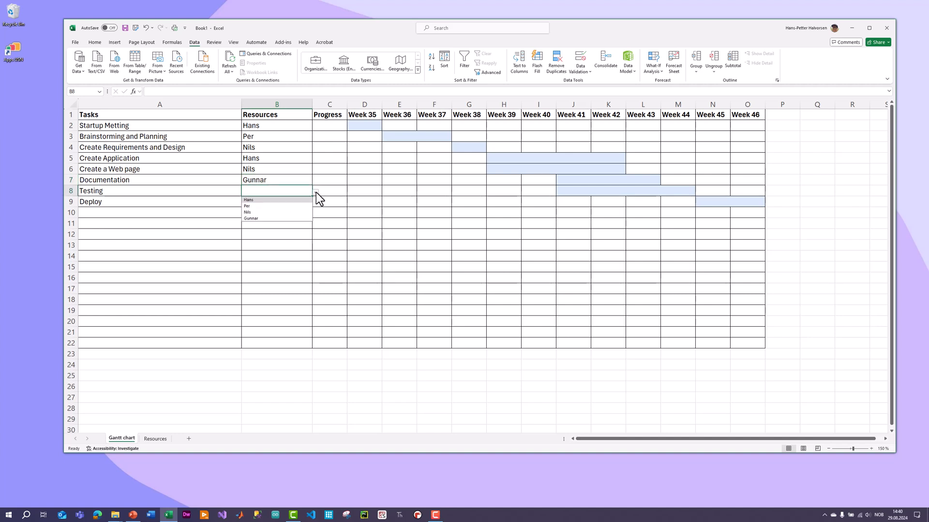
left_click(292, 207)
left_click(286, 222)
left_click(289, 201)
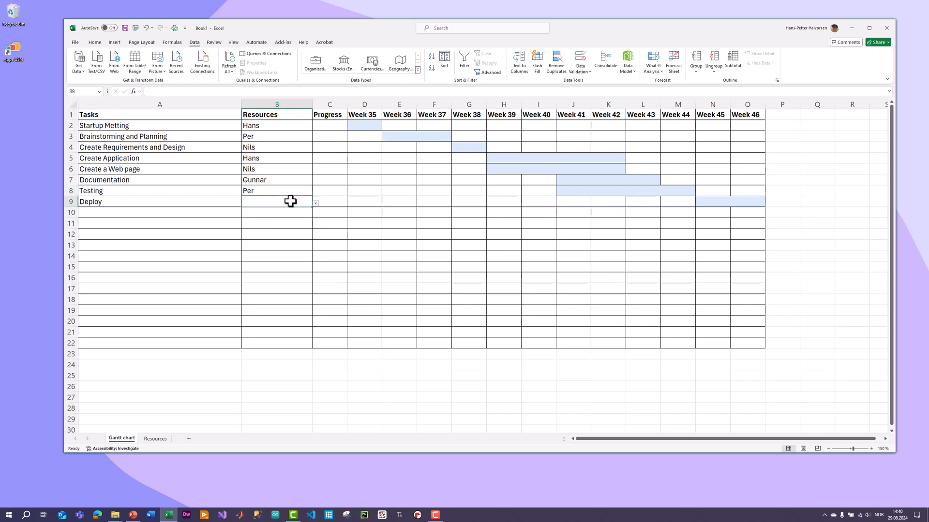
left_click(317, 202)
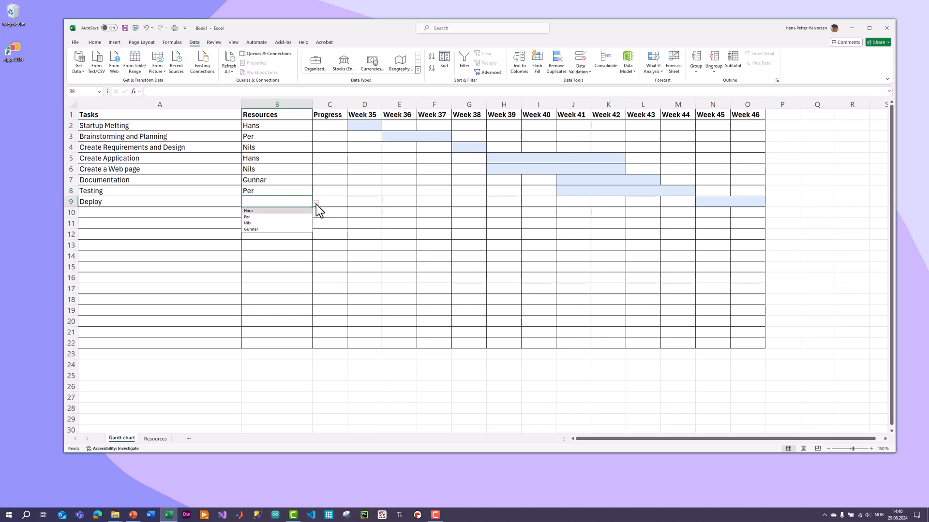
left_click(292, 223)
left_click(289, 235)
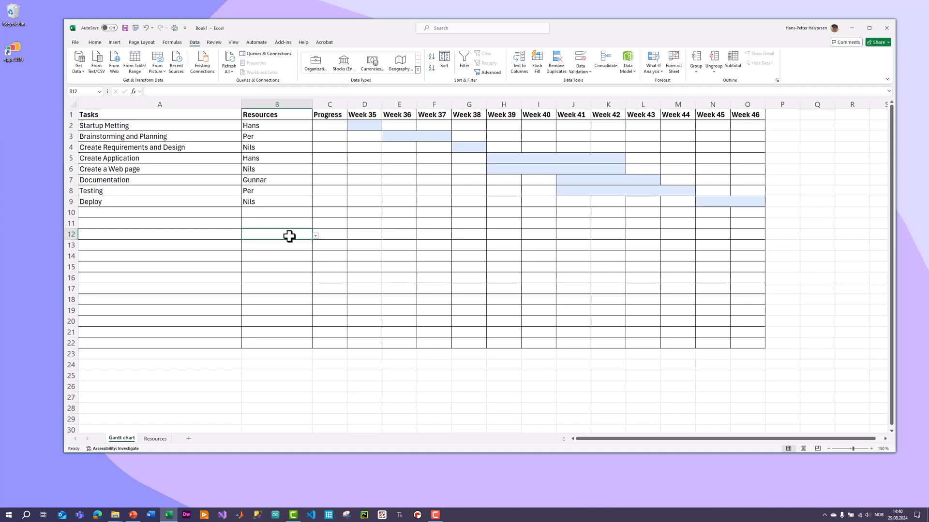
Step: Enter 0 as the Progress value of the Startup Metting task in cell C2
left_click(331, 128)
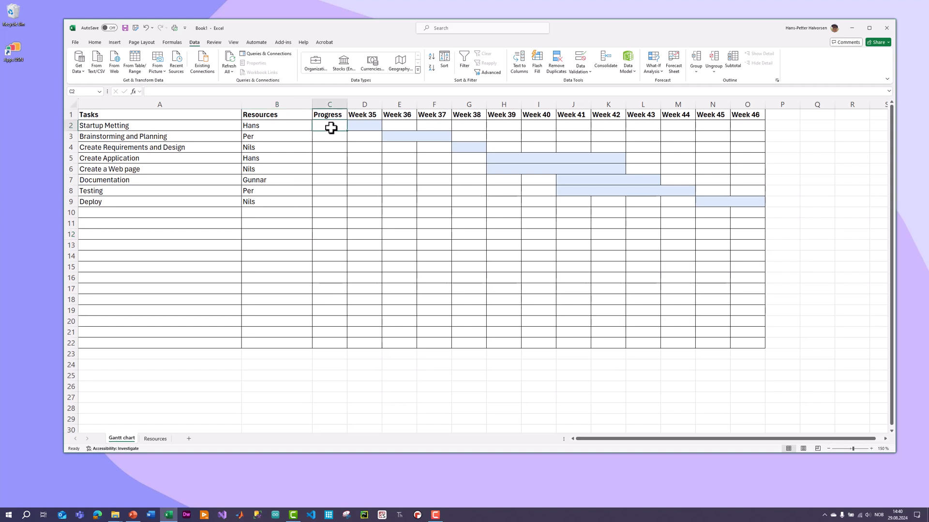
type("0")
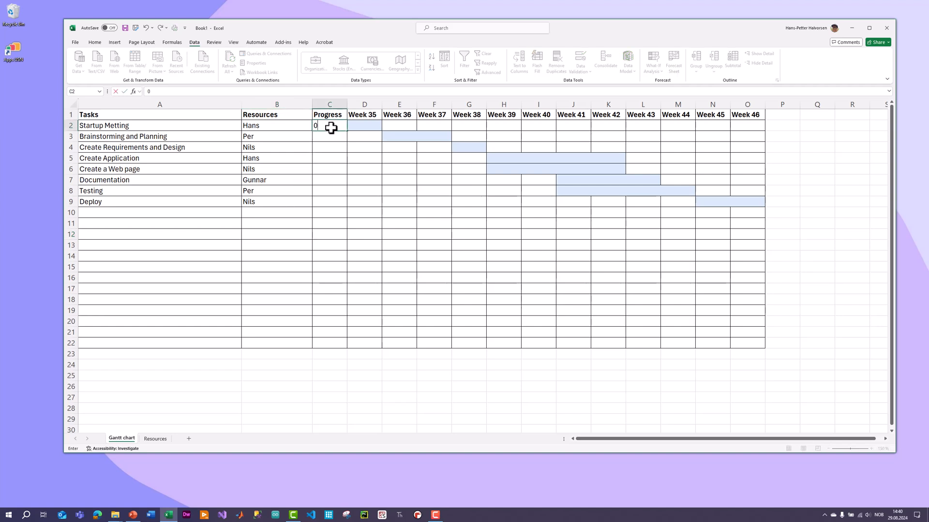
key("Return")
left_click(333, 127)
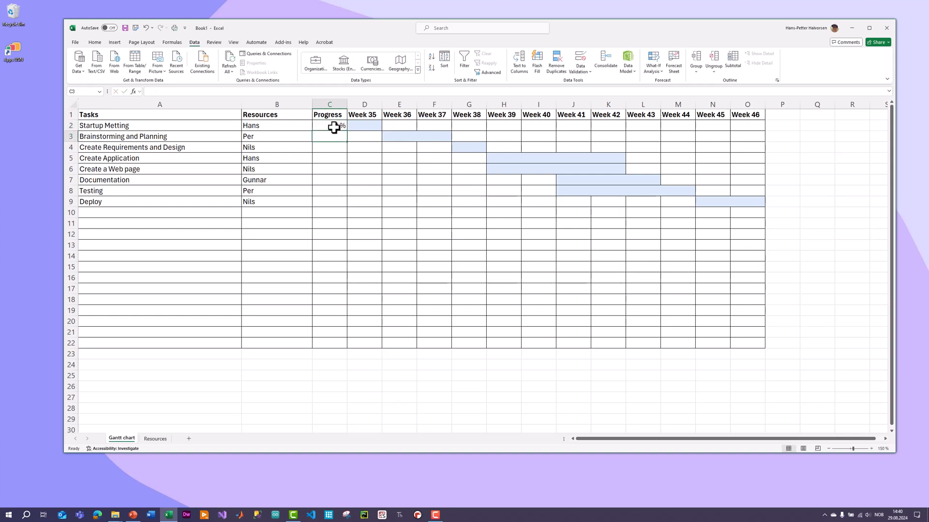
Step: Copy the Startup Metting progress value to the Progress cells of all remaining tasks, C3 to C9
key("ctrl+c")
key("Down")
left_click(330, 126)
left_click_drag(329, 137, 334, 198)
key("ctrl+v")
left_click(336, 223)
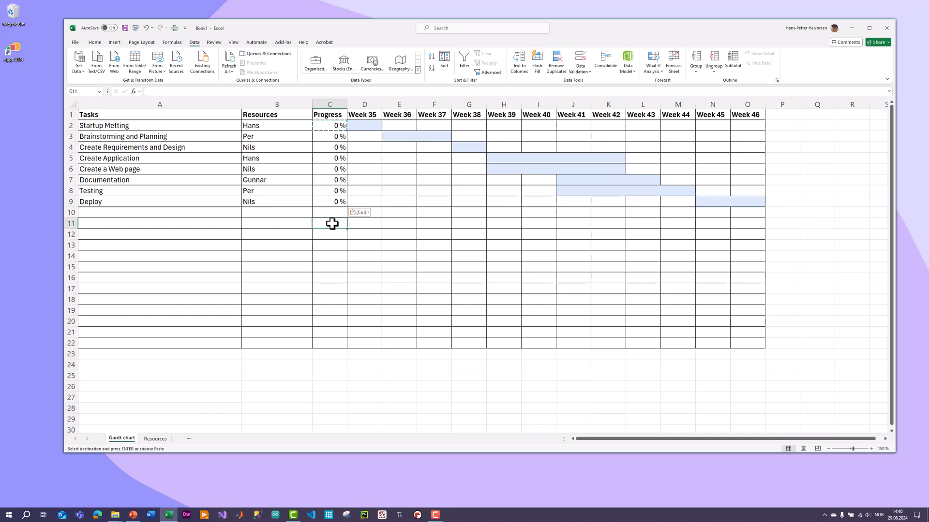
Step: Review the week headers and the order of the shaded task bars from Startup Metting to Create a Web page
left_click(323, 164)
left_click(338, 247)
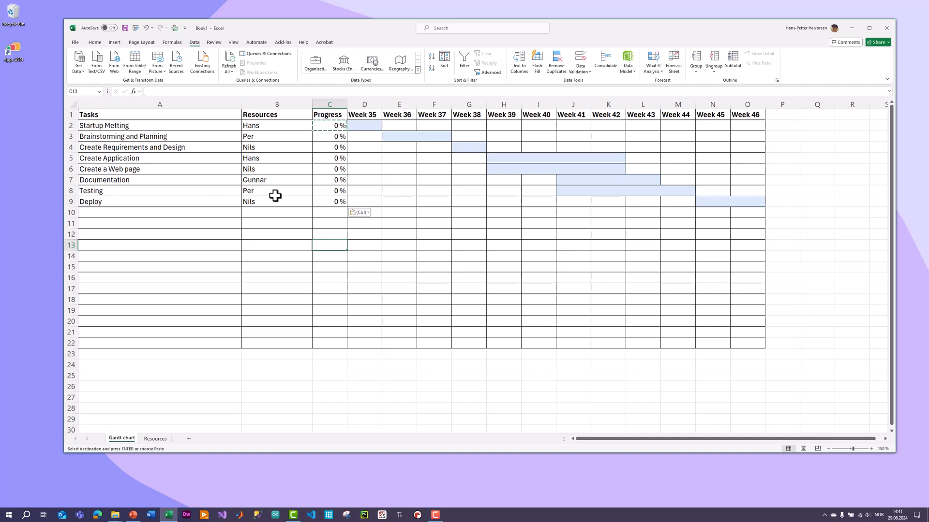
left_click_drag(369, 115, 742, 117)
left_click(475, 194)
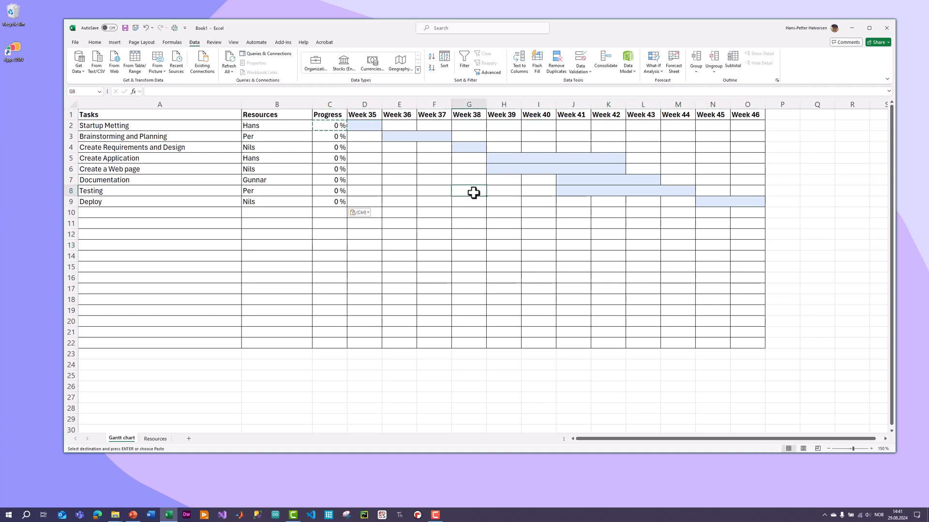
left_click(367, 128)
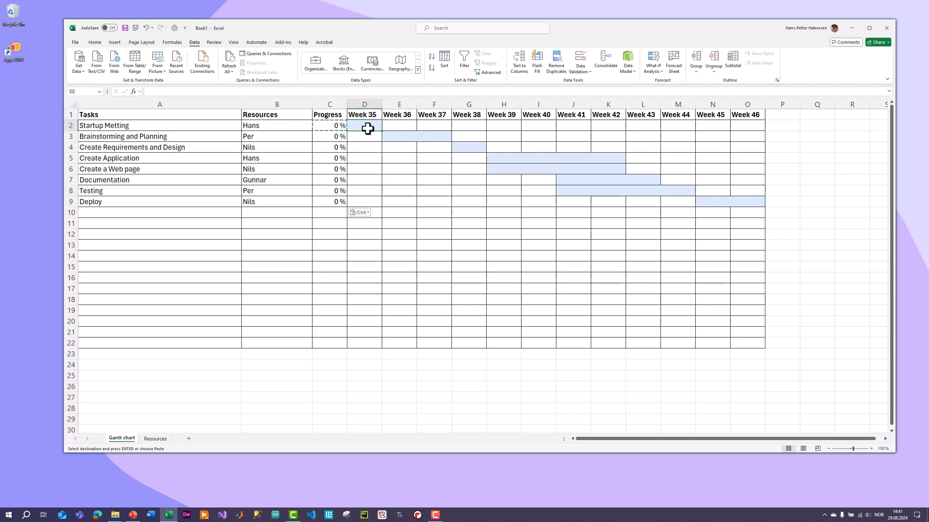
left_click_drag(393, 137, 435, 138)
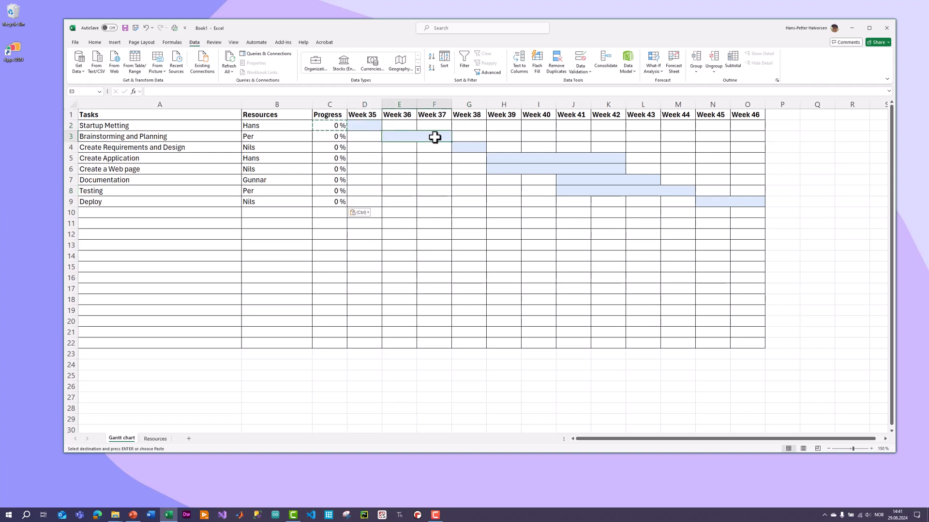
left_click(469, 150)
left_click(387, 138)
left_click(477, 148)
left_click(503, 159)
left_click(598, 170)
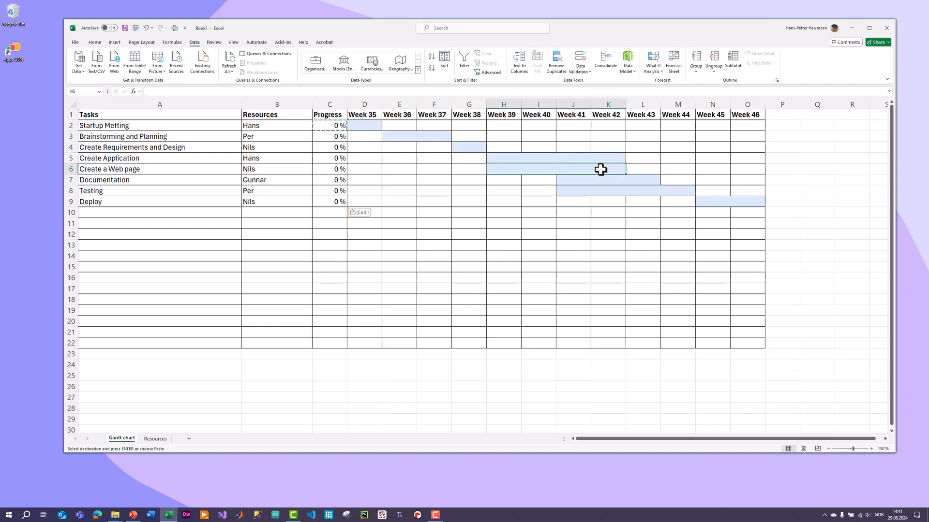
left_click(369, 124)
left_click(392, 137)
left_click(470, 150)
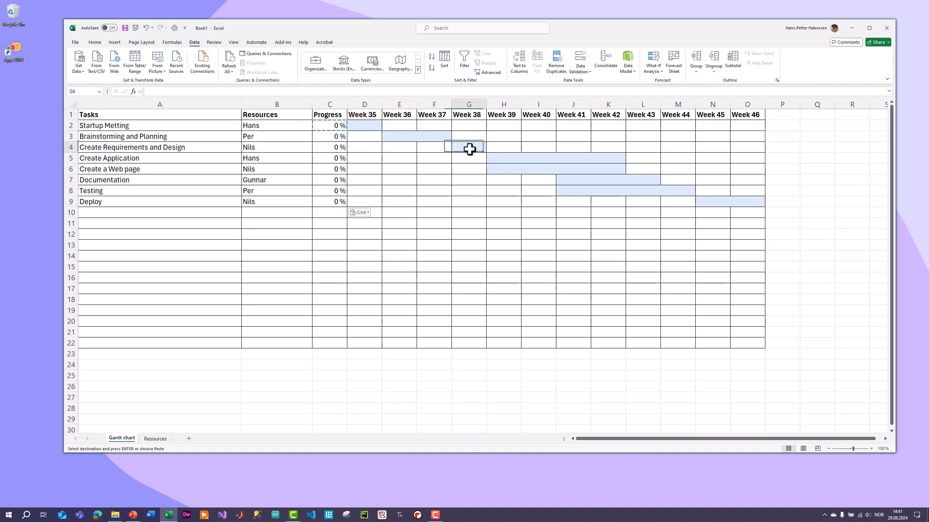
left_click(506, 160)
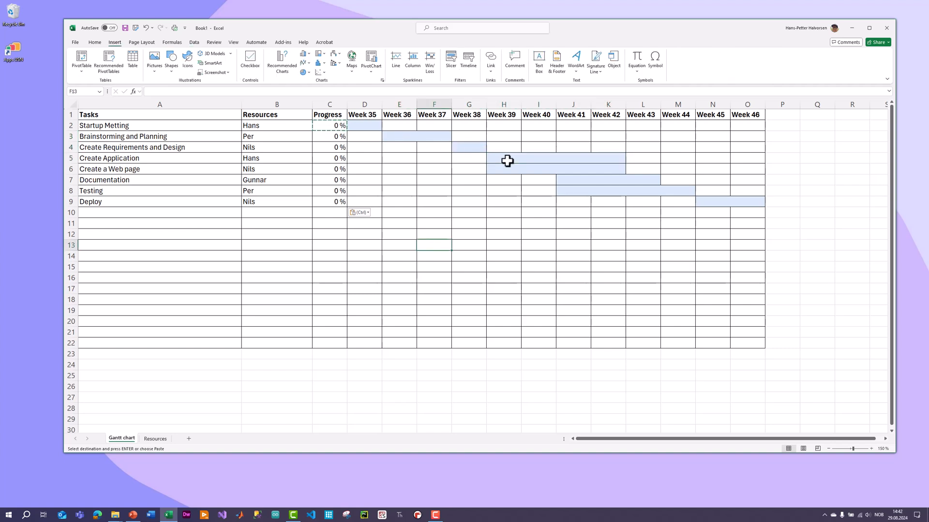
Step: Examine how the Brainstorming and Planning bar relates to the Create Requirements and Design bar around weeks 37 and 38
left_click(468, 149)
left_click(454, 170)
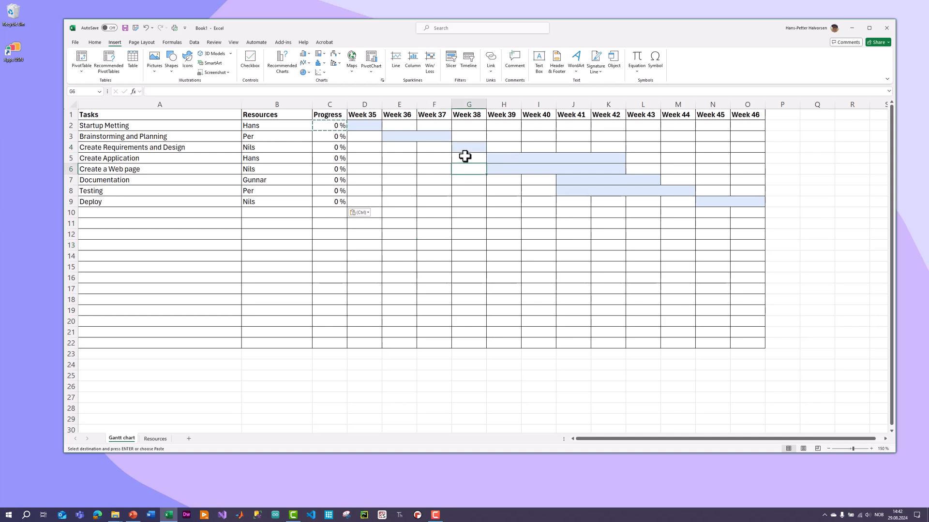
left_click(470, 148)
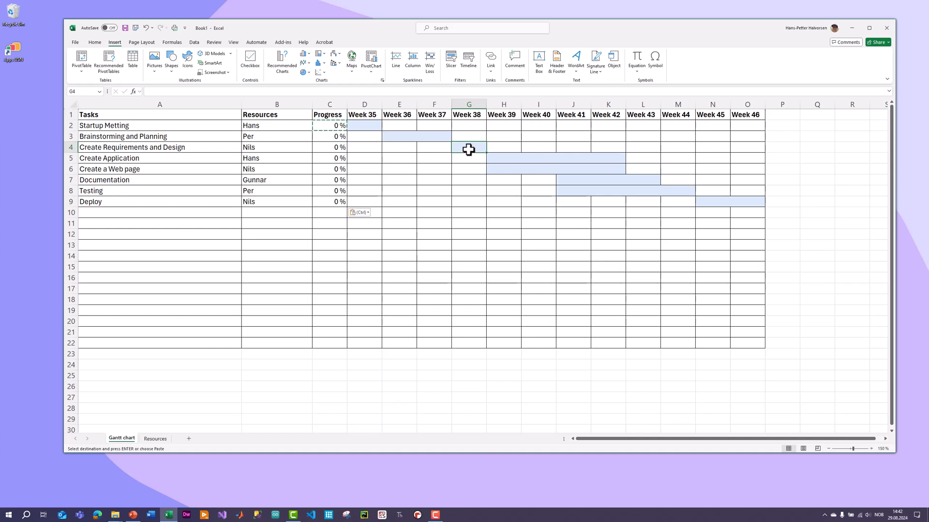
left_click(466, 159)
left_click(462, 148)
left_click_drag(402, 137, 420, 139)
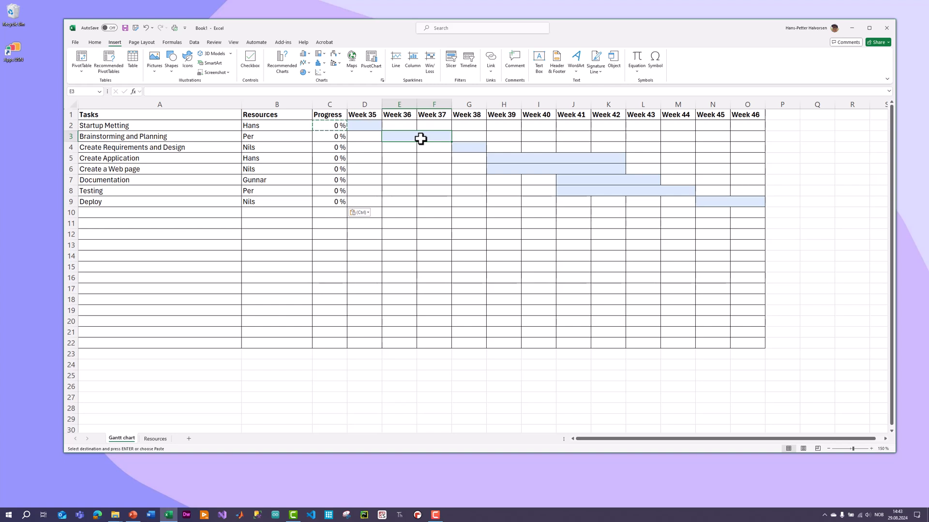
left_click(439, 148)
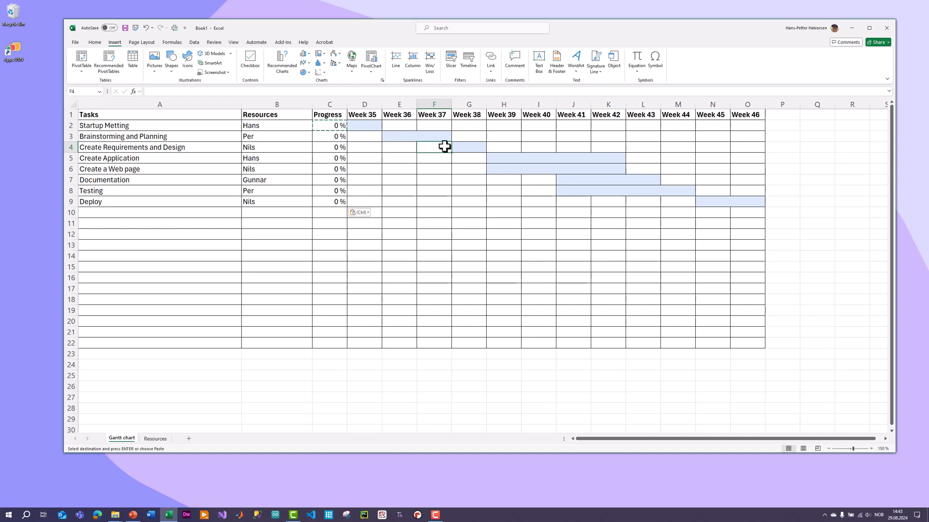
left_click(435, 170)
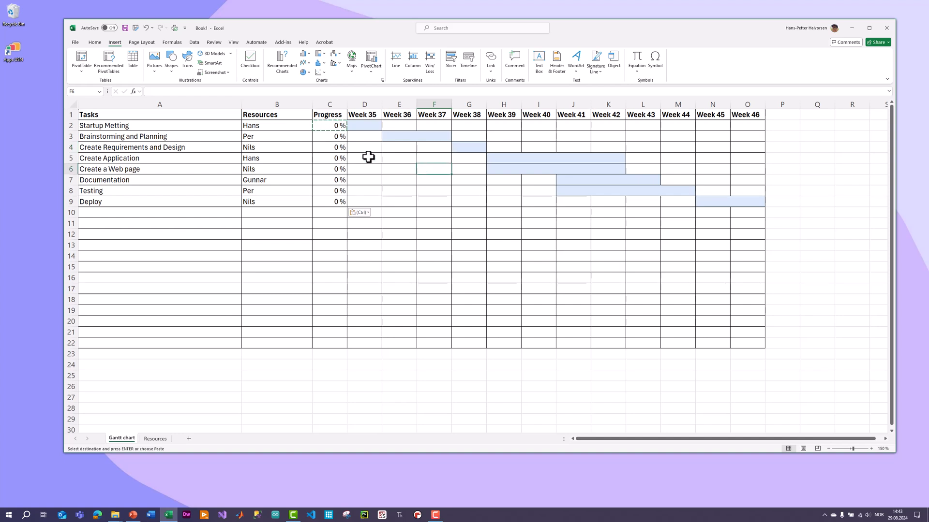
Step: Draw a straight vertical arrow from the end of the Brainstorming and Planning bar down to the start of the Create Requirements and Design bar
left_click(171, 72)
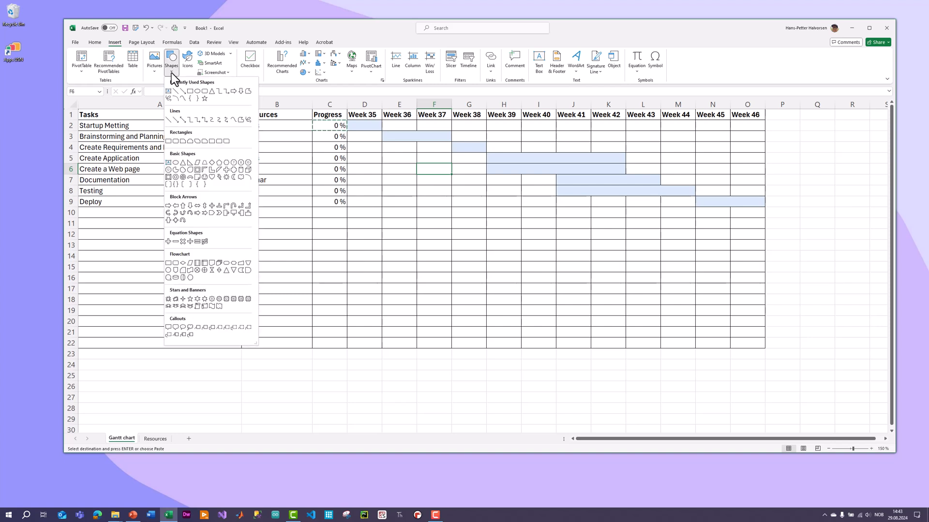
left_click(185, 93)
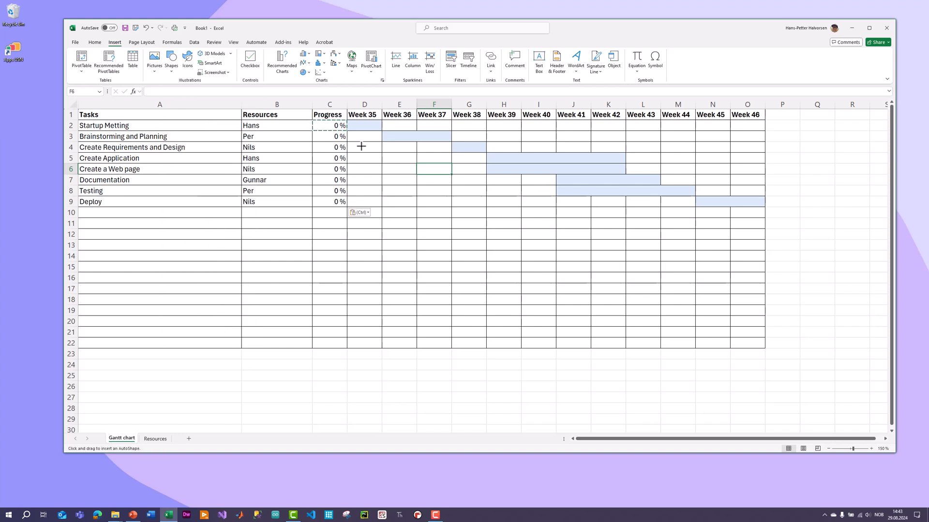
left_click_drag(451, 133, 451, 153)
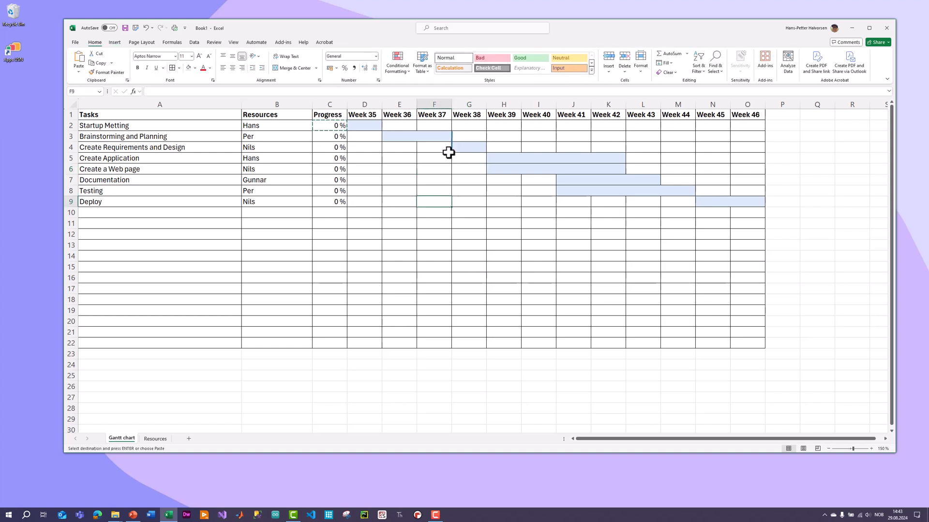
left_click(452, 146)
left_click(455, 175)
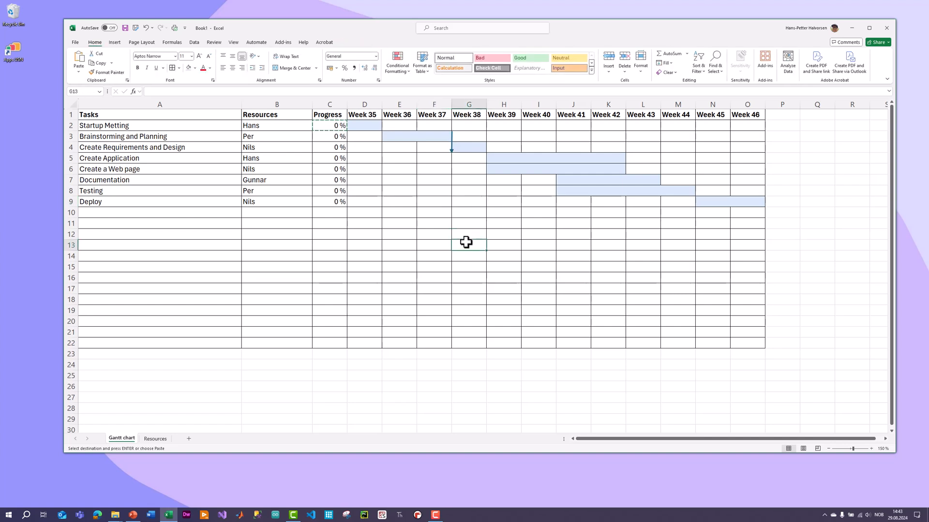
left_click(425, 138)
left_click(466, 150)
left_click(446, 138)
left_click(452, 144)
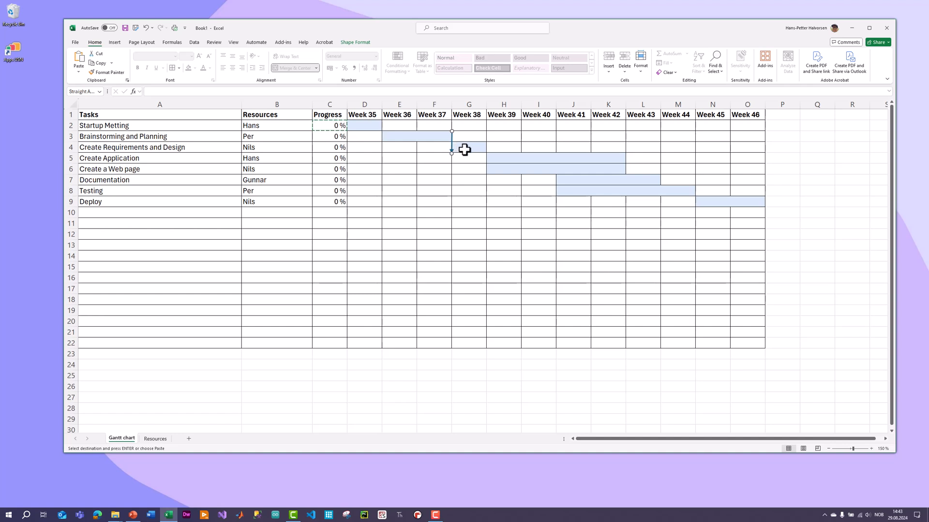
left_click(464, 148)
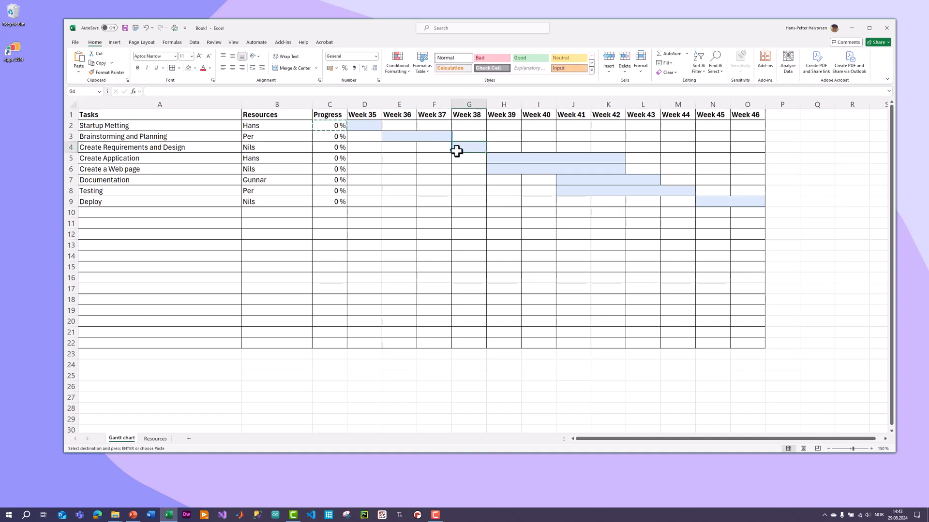
Step: Copy the dependency arrow and place the copy from the end of the Testing bar down to the start of the Deploy bar
left_click(451, 147)
left_click(440, 140)
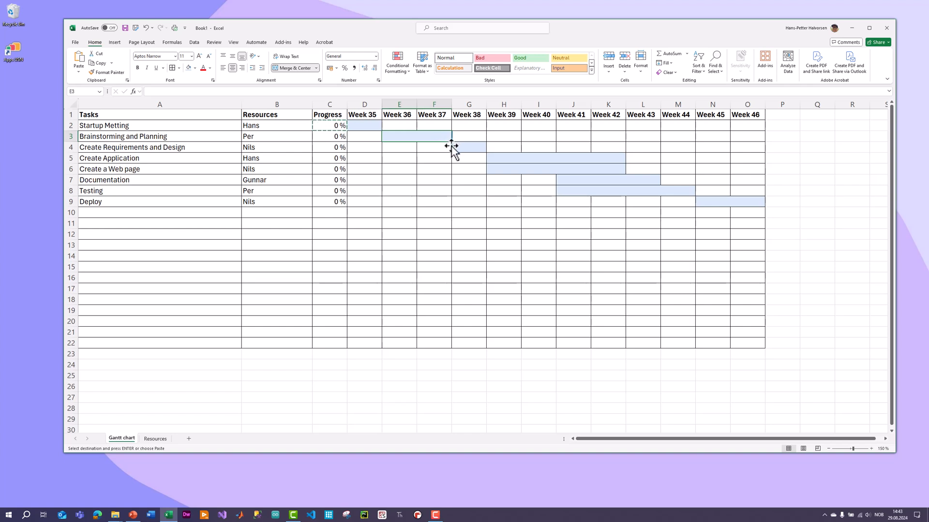
left_click(451, 146)
key("ctrl+c")
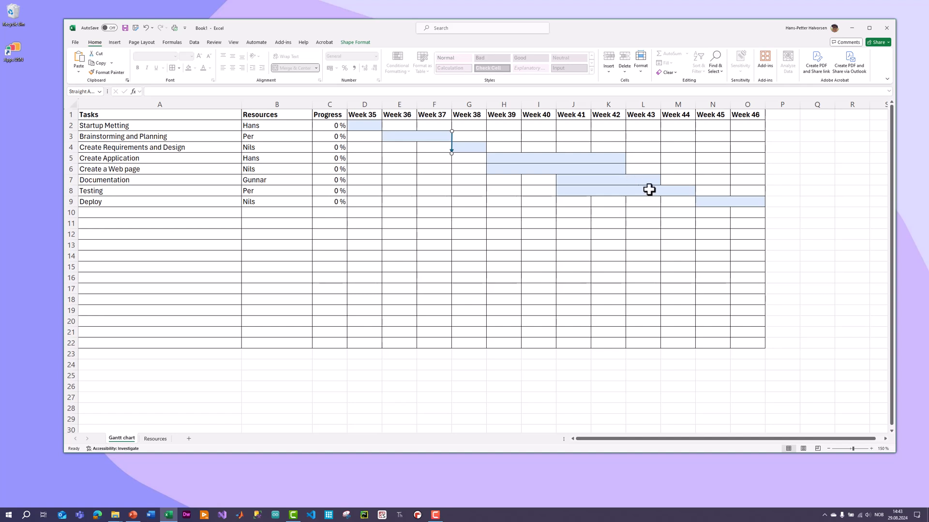
left_click(718, 204)
left_click(684, 193)
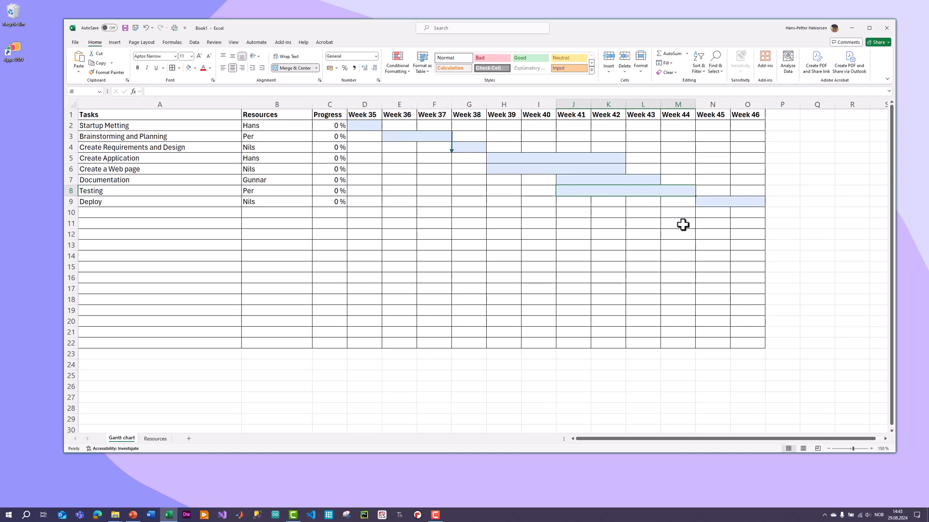
key("ctrl+v")
left_click_drag(555, 199, 696, 197)
left_click(698, 227)
left_click(710, 205)
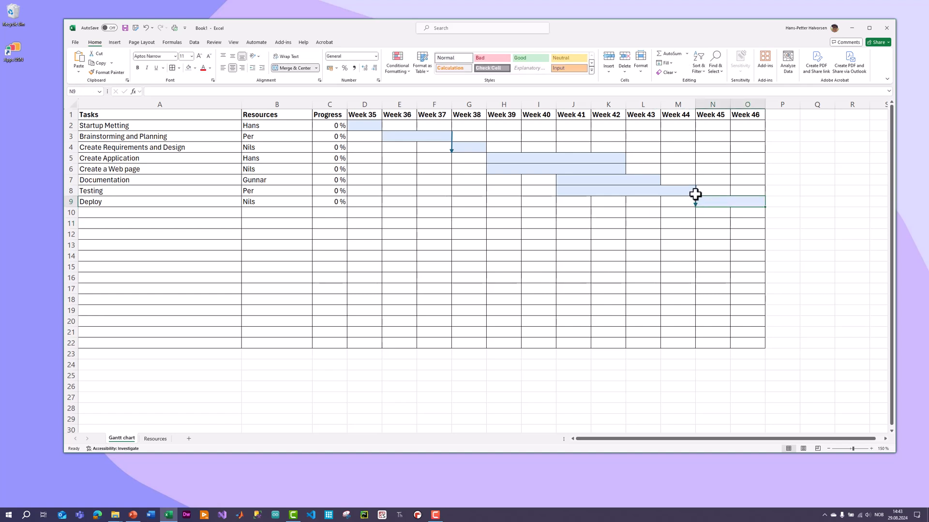
left_click(695, 194)
left_click(689, 191)
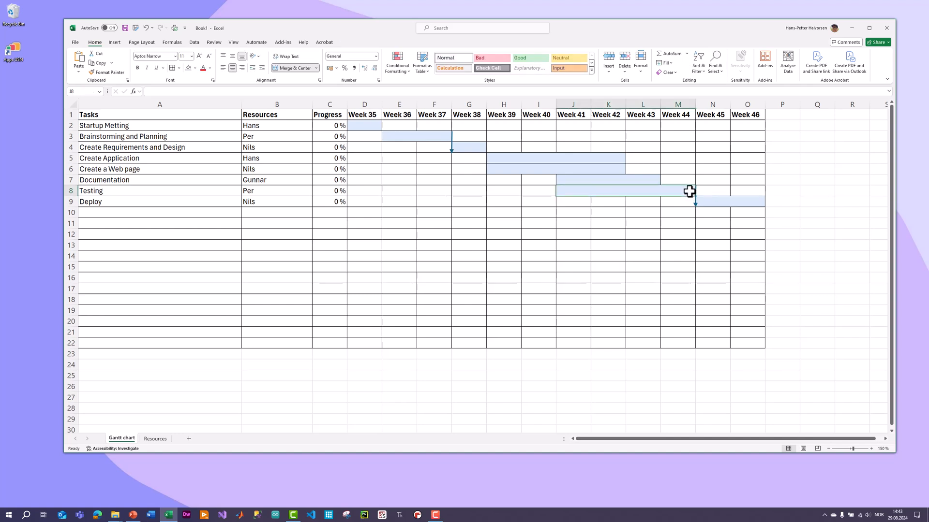
left_click(656, 245)
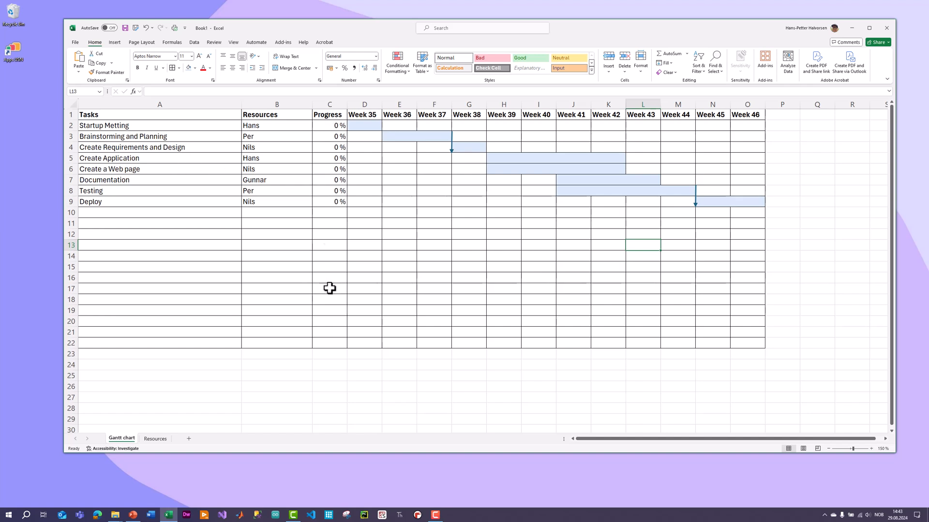
Step: Set the Progress value of the Startup Metting task in C2 to 100%
left_click_drag(329, 127, 329, 132)
left_click(338, 166)
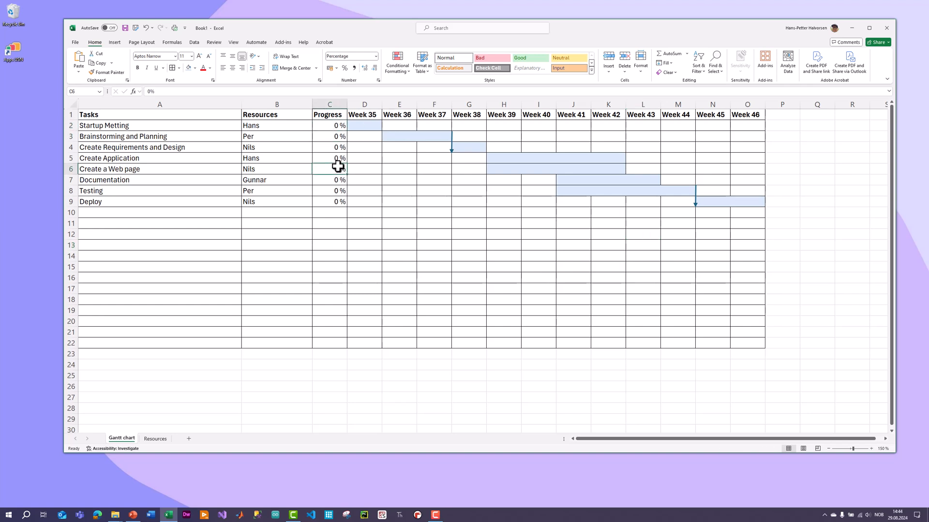
left_click(328, 126)
type("100")
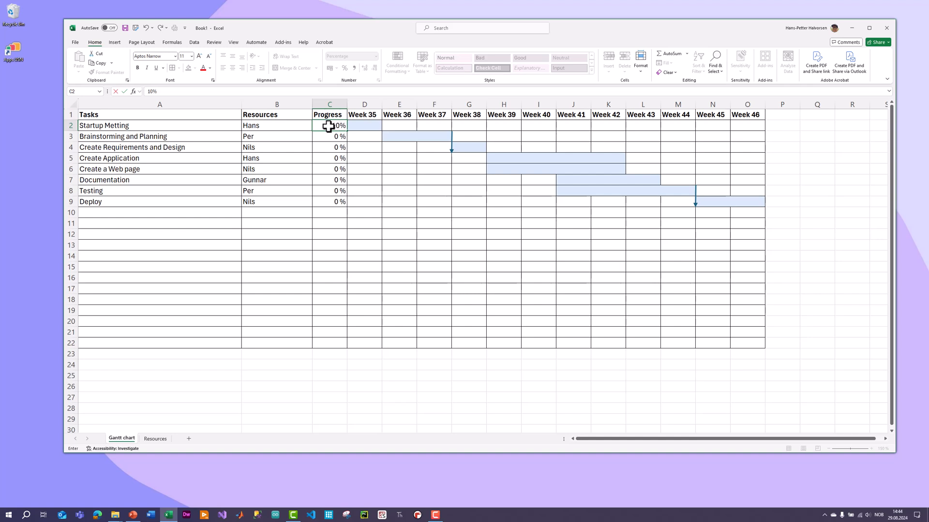
key("Return")
left_click(333, 172)
left_click(330, 137)
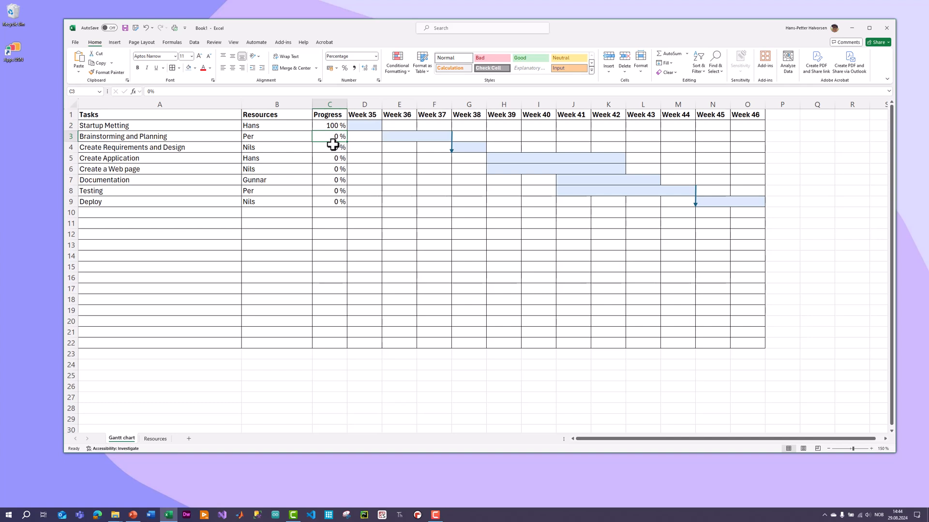
left_click(332, 150)
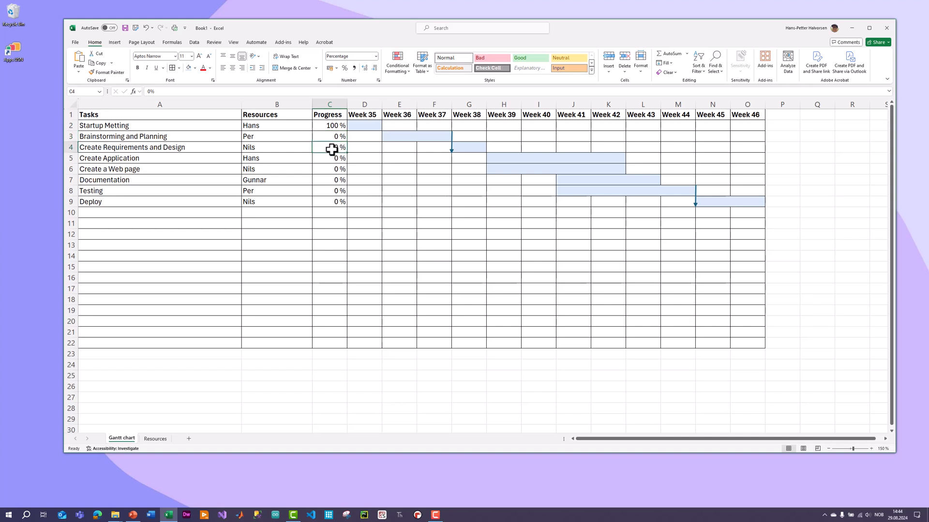
left_click(333, 204)
left_click(369, 127)
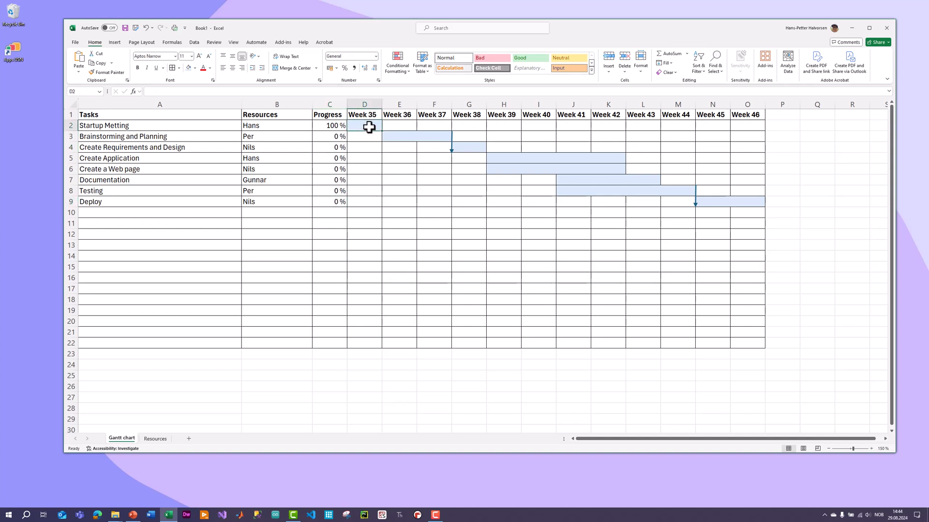
left_click(332, 128)
type("100")
Step: Change the fill colour of the Startup Metting bar in week 35 to light green
left_click(365, 128)
left_click(195, 68)
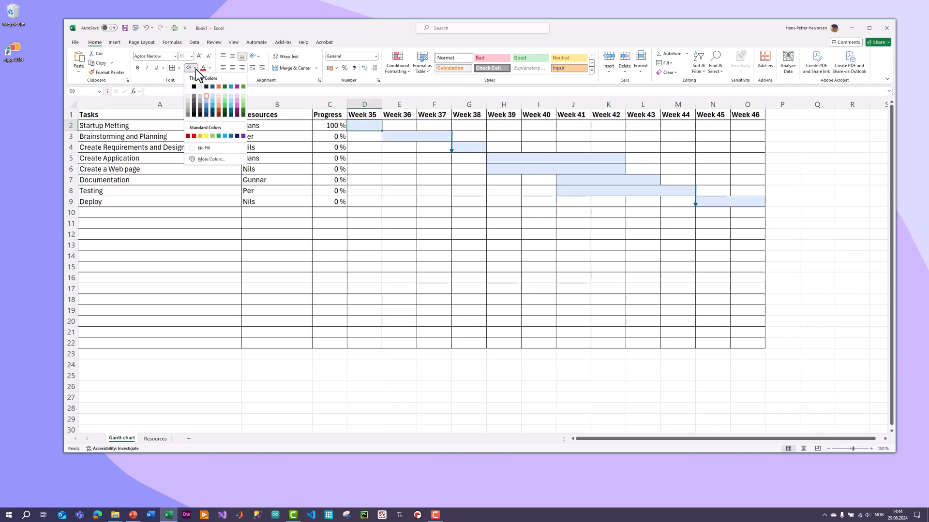
left_click(244, 96)
left_click(340, 223)
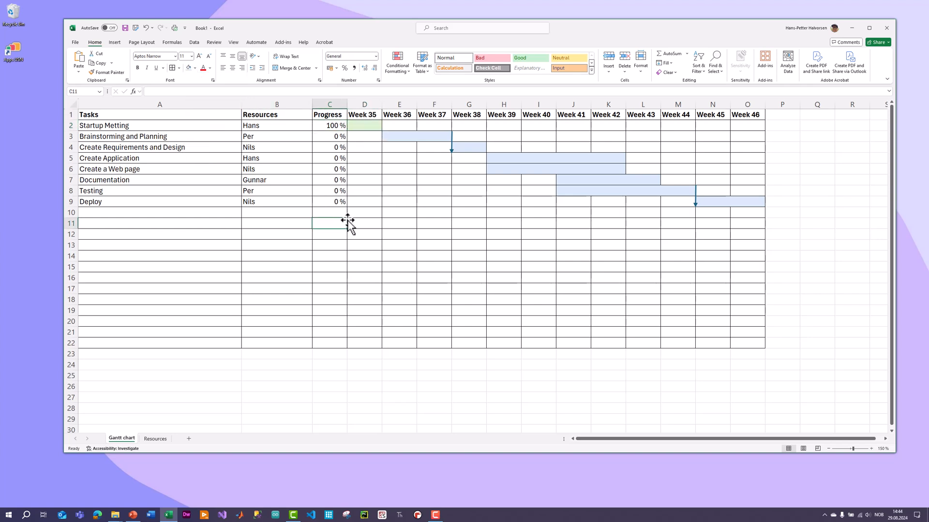
left_click(366, 129)
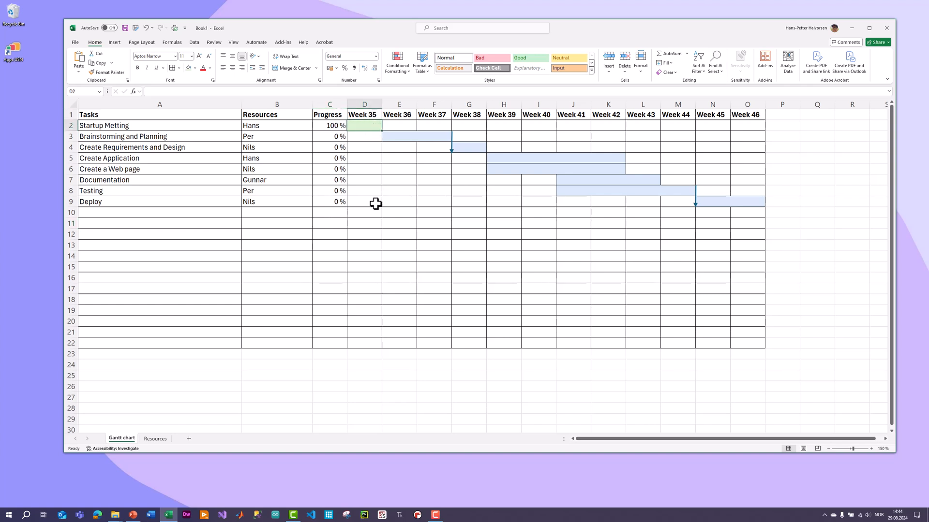
Step: Set the progress to 50% for Brainstorming and Planning and to 30% for Create Requirements and Design
left_click(335, 138)
type("5")
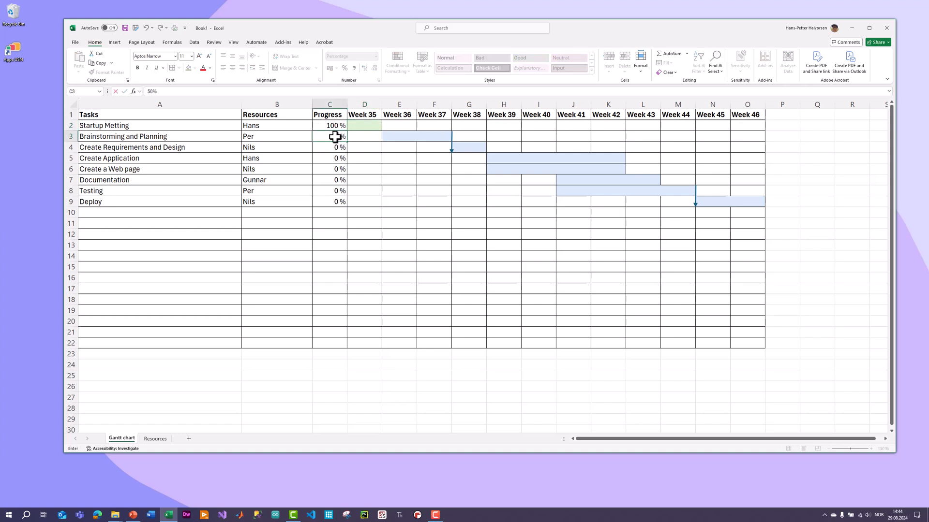
left_click(337, 150)
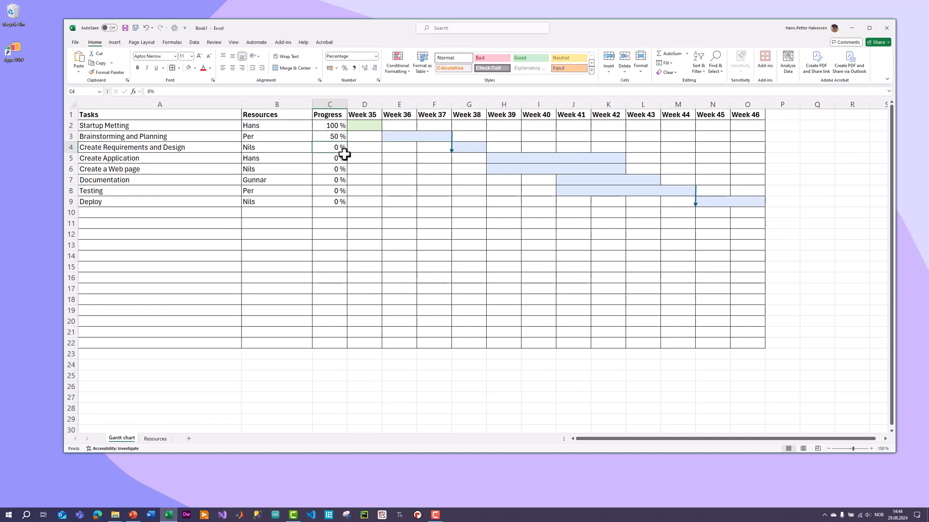
type("30")
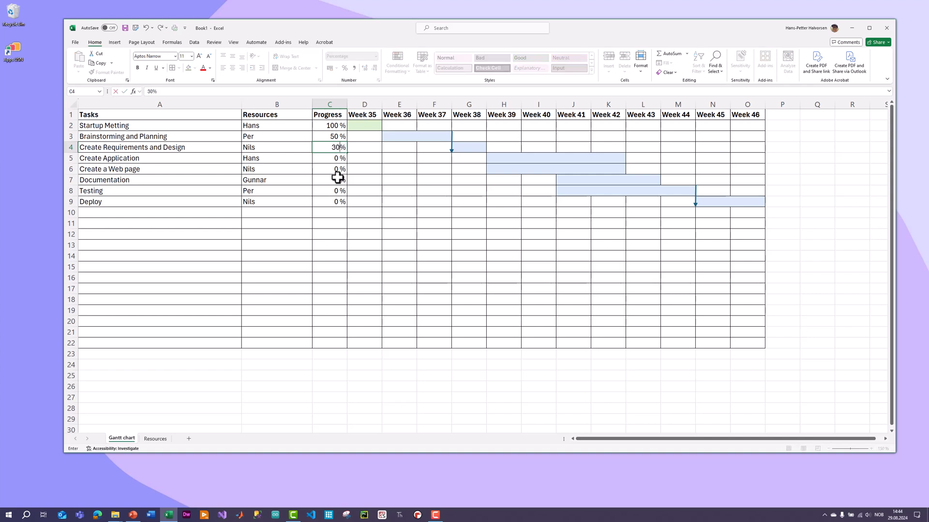
left_click(338, 178)
left_click(339, 223)
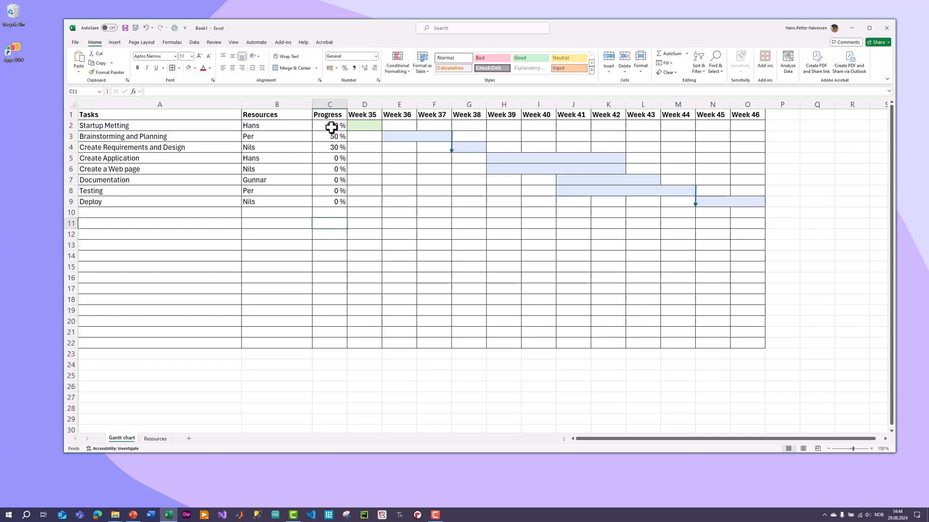
Step: Add an AutoSum formula in C23 that totals the Progress column, =SUM(C2:C22)
left_click(338, 355)
left_click_drag(332, 124, 334, 352)
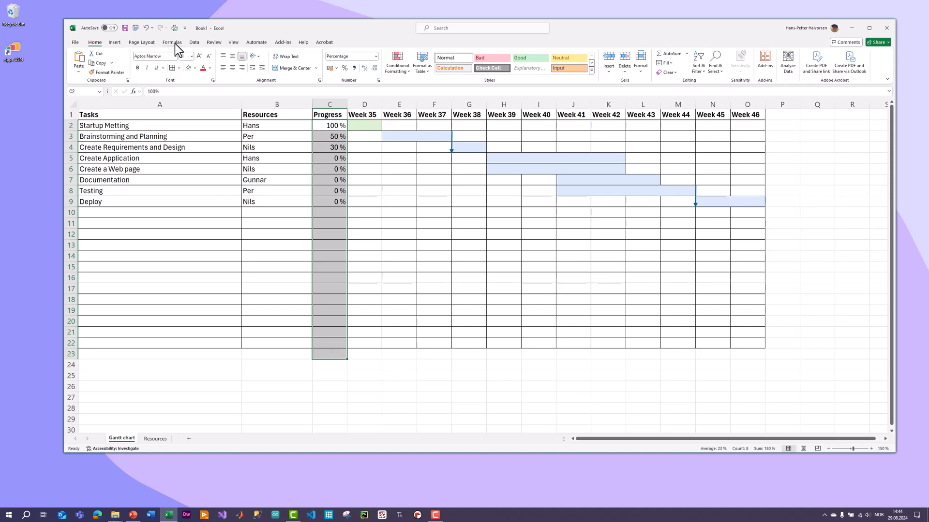
left_click(172, 43)
left_click(104, 58)
left_click(367, 385)
left_click(334, 356)
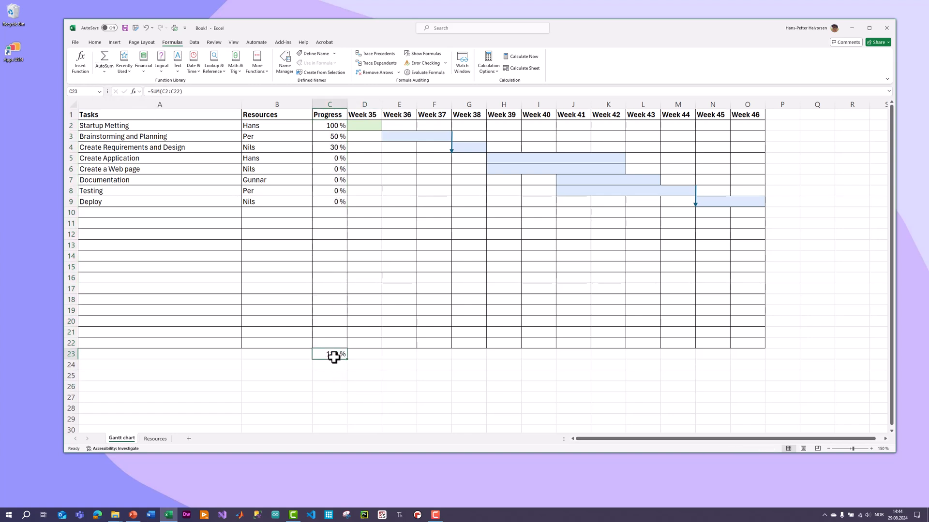
Step: Try to replace the SUM function in the C23 formula with AVERAGE
left_click(163, 92)
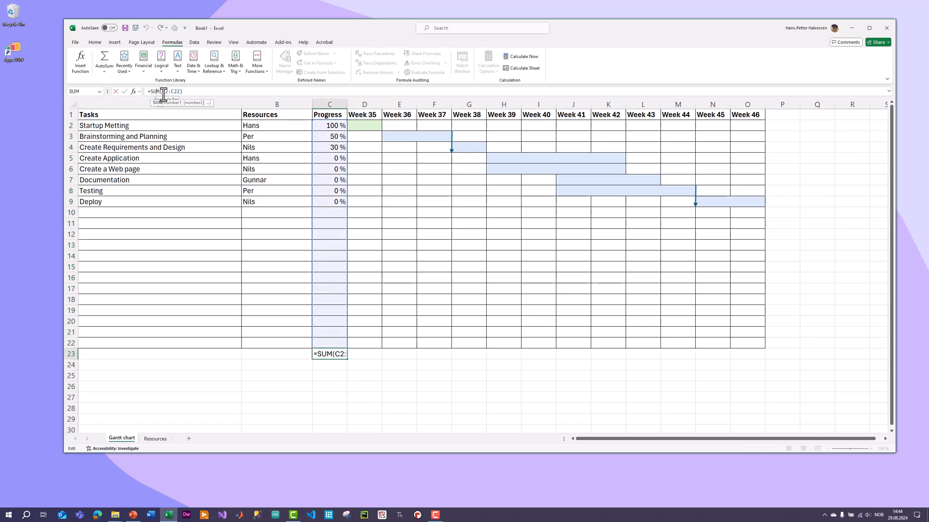
key("BackSpace")
key("BackSpace")
key("BackSpace")
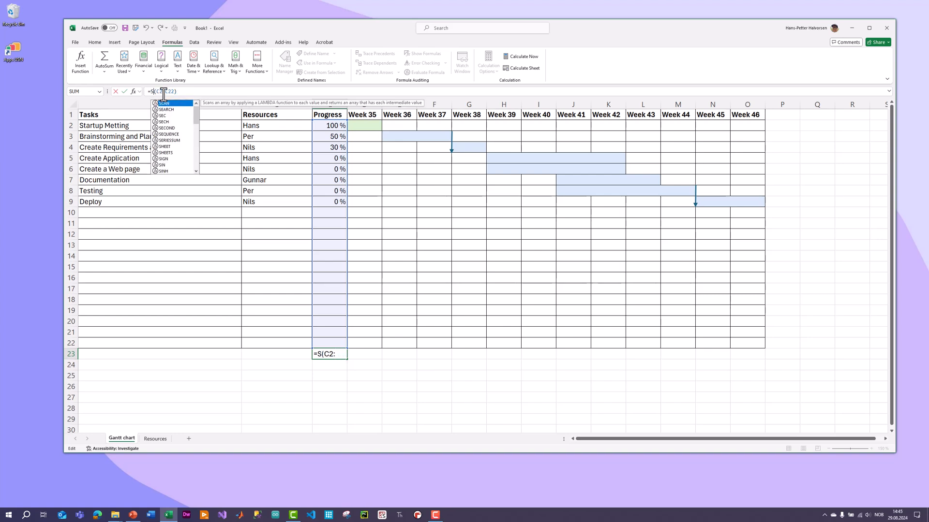
type("AV")
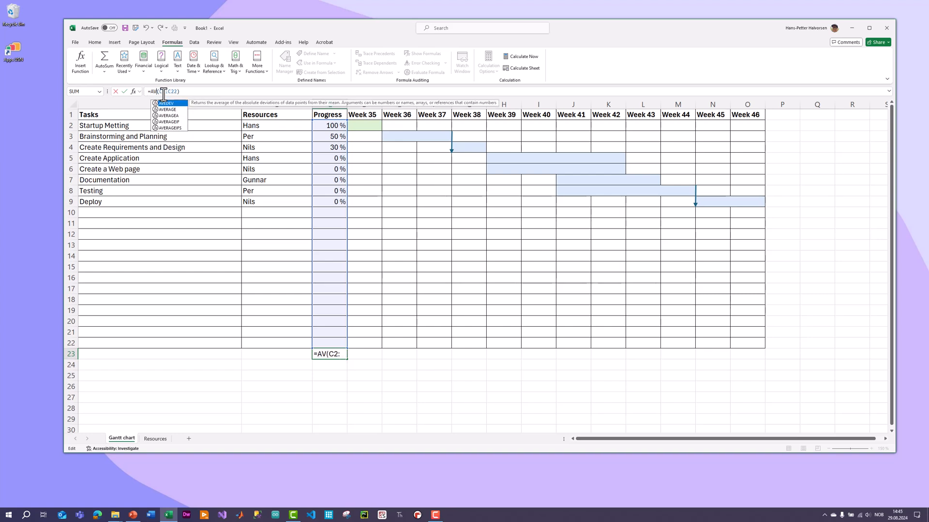
key("Down")
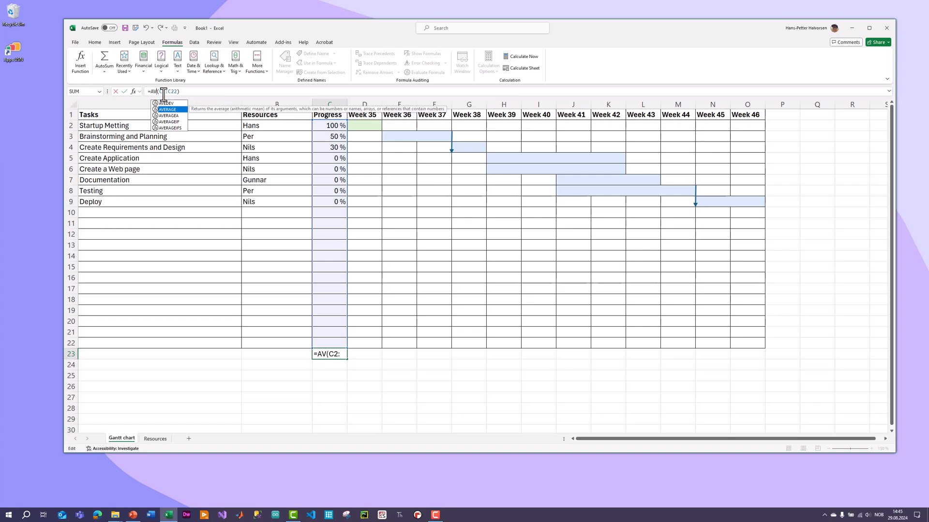
key("Return")
Step: Complete the function name in C23 so that the formula reads =AVERAGE(C2:C22)
left_click(312, 397)
key("Up")
key("Up")
key("Up")
key("Up")
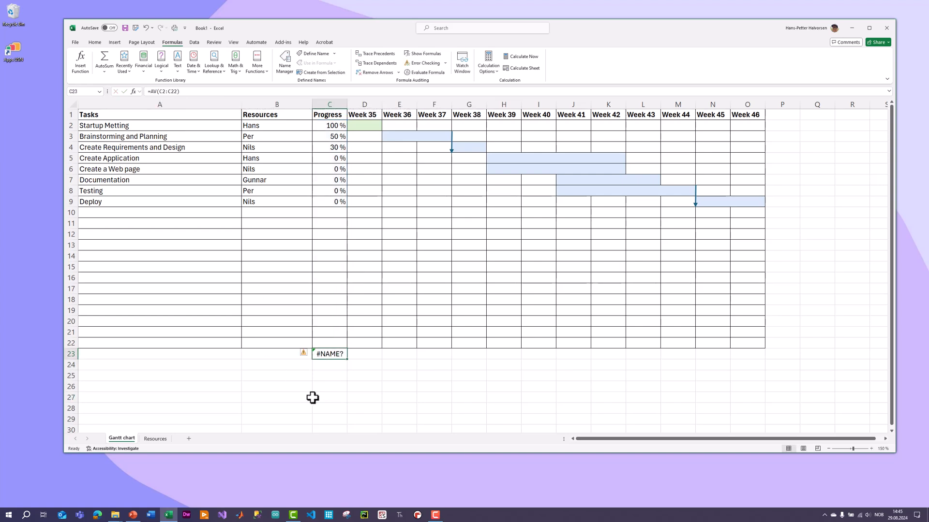
left_click(157, 92)
type("ERA")
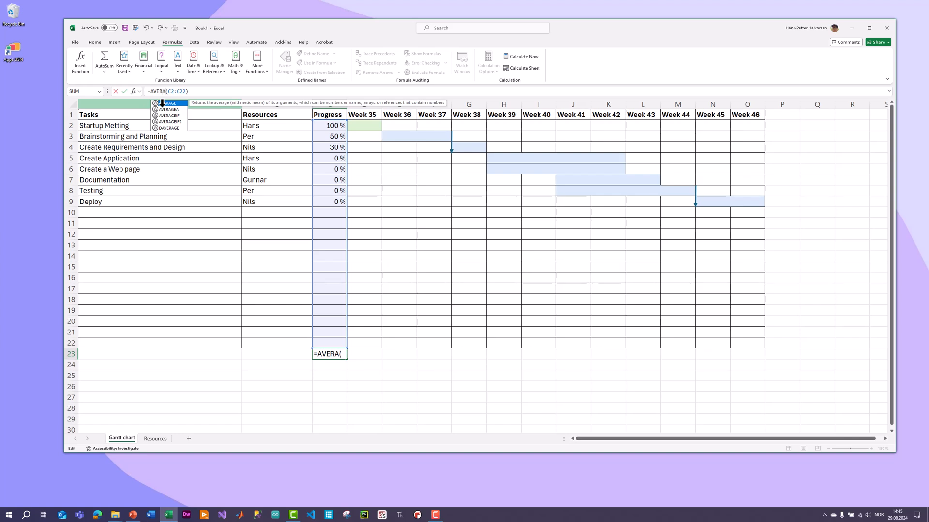
double_click(162, 103)
key("Return")
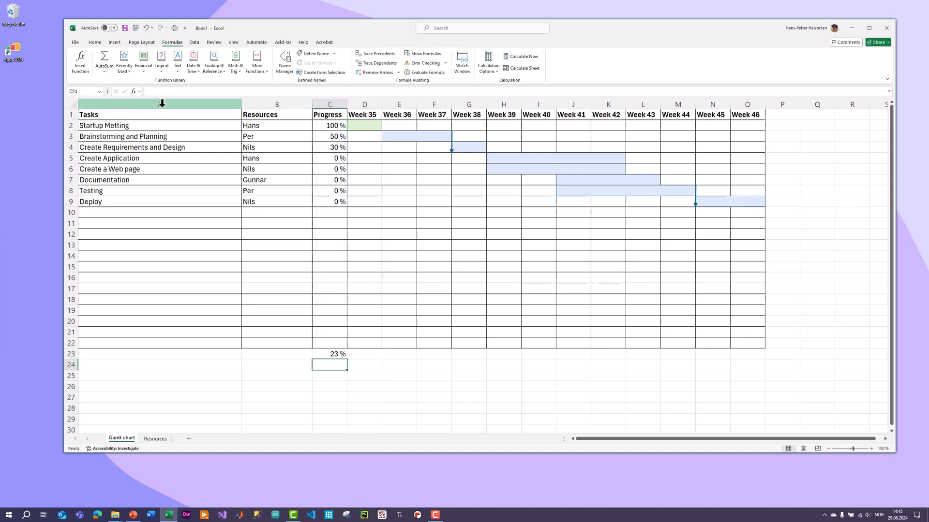
left_click(341, 354)
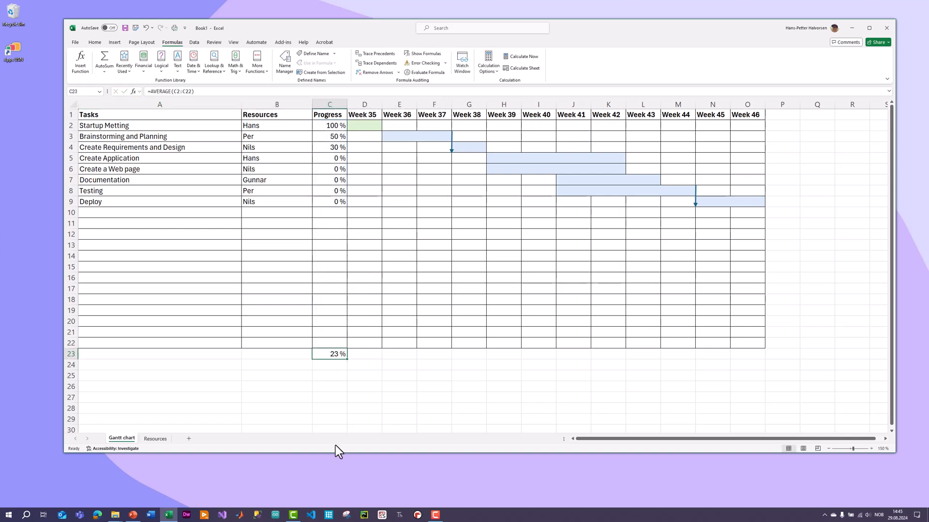
Step: Label the average row below the task table "Project Status" in cell A23
left_click(189, 358)
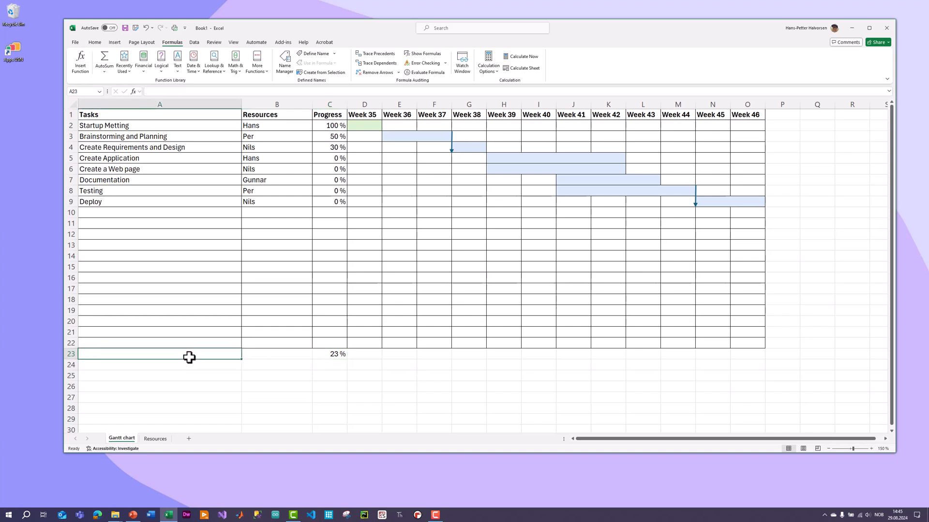
type("Proje")
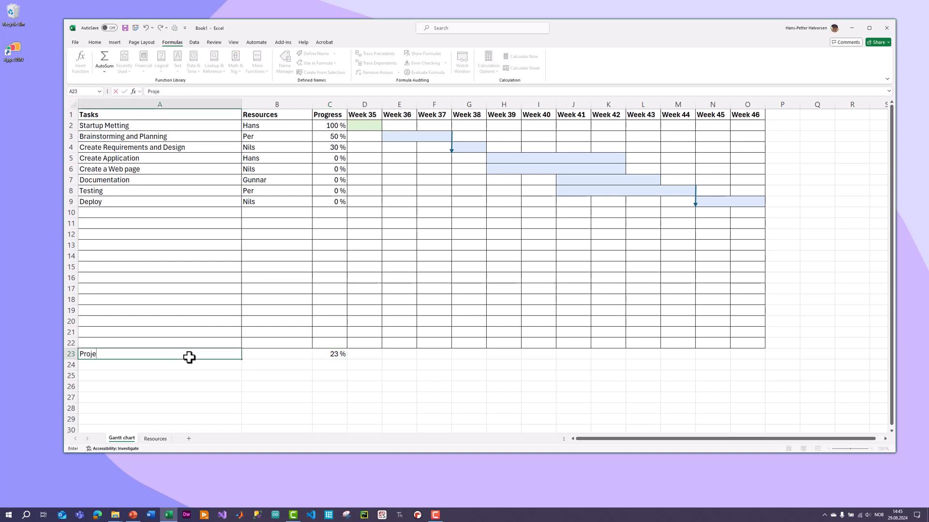
type("ct St")
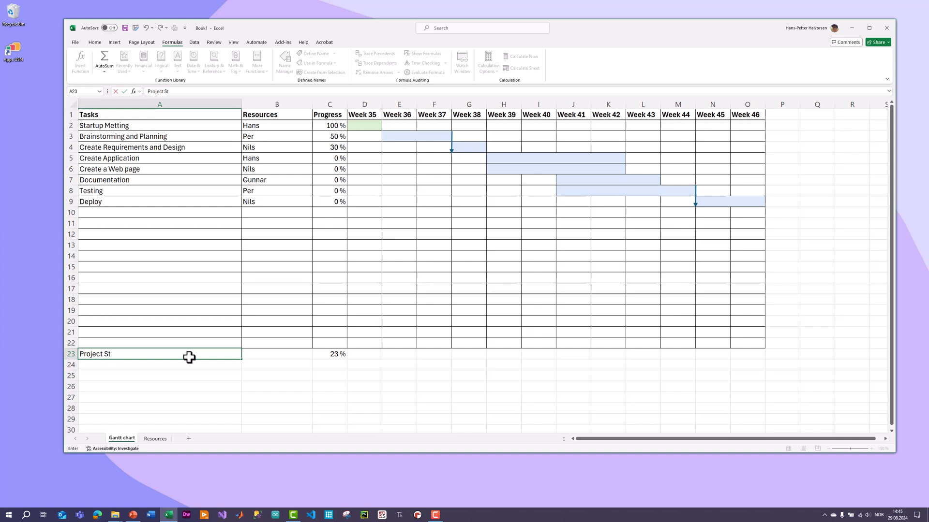
left_click(310, 384)
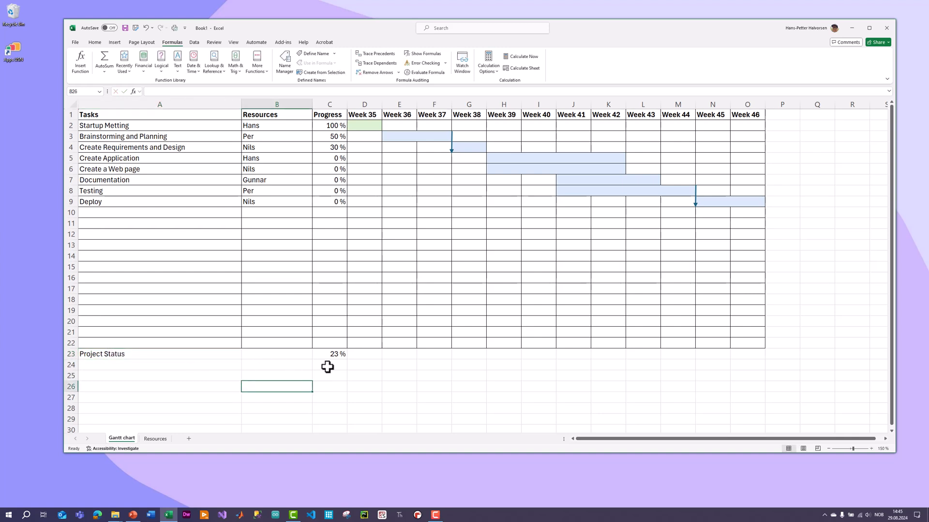
Step: Compare the Project Status average with the individual task values in the Progress column
left_click(325, 356)
left_click(335, 123)
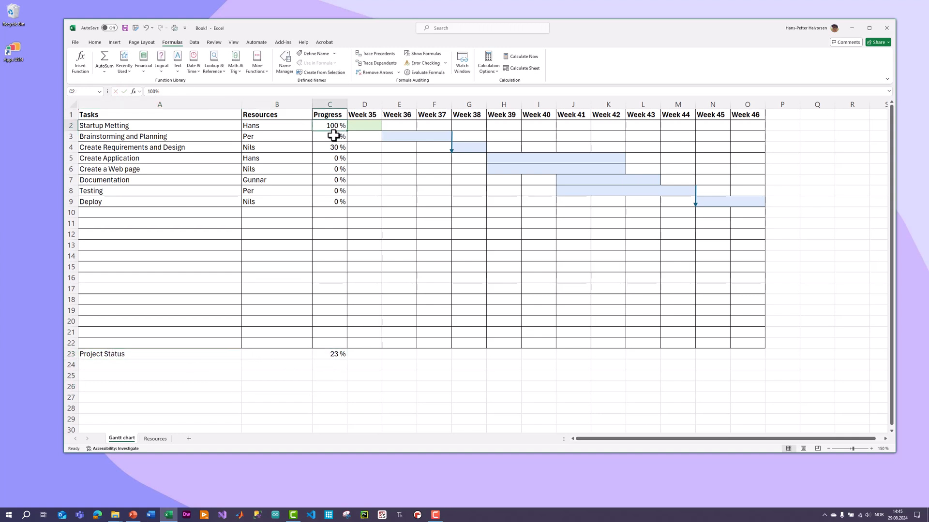
left_click(333, 192)
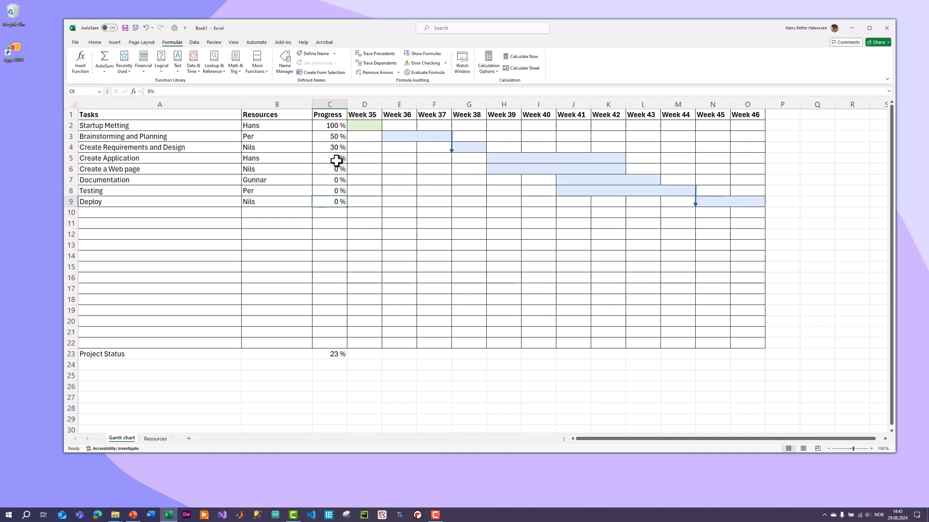
left_click_drag(331, 125, 336, 198)
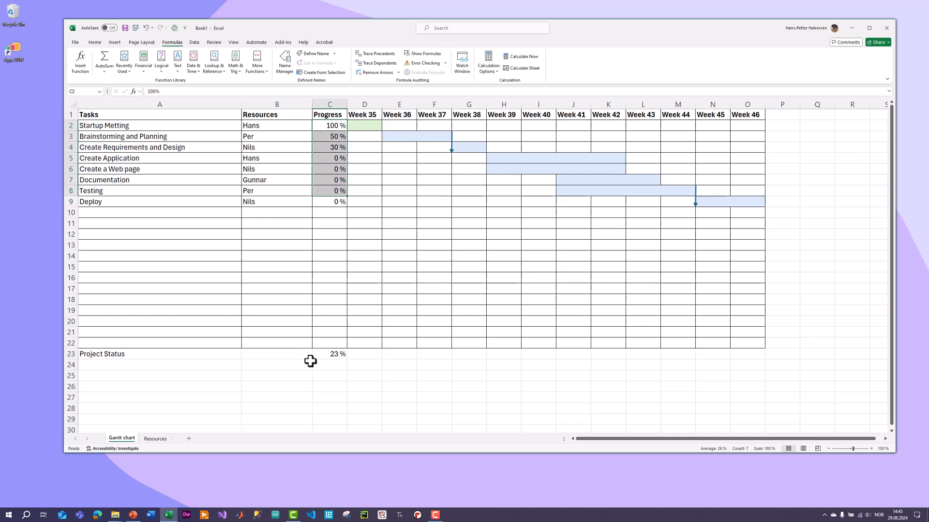
Step: Copy the 100 % progress of the Startup Metting task to all the other tasks in C3:C9
left_click(327, 357)
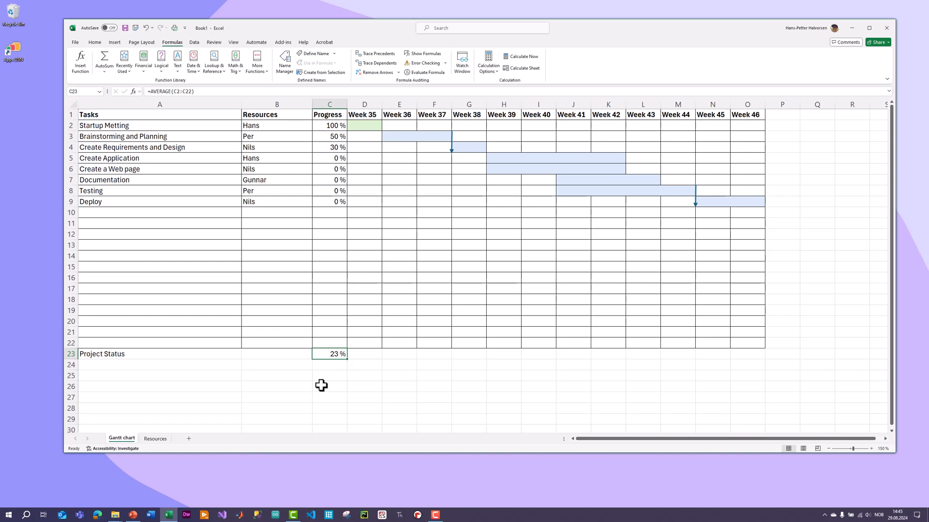
left_click(321, 385)
left_click(333, 136)
left_click(332, 126)
key("ctrl+c")
left_click_drag(338, 138, 339, 201)
key("ctrl+v")
left_click(339, 236)
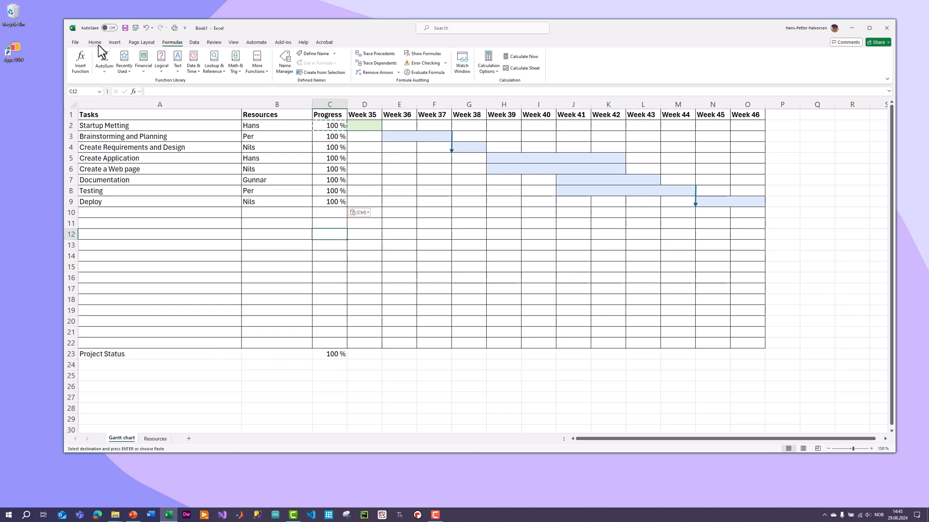
Step: Undo the paste of 100 % into the other tasks' Progress cells
left_click(144, 28)
left_click(397, 224)
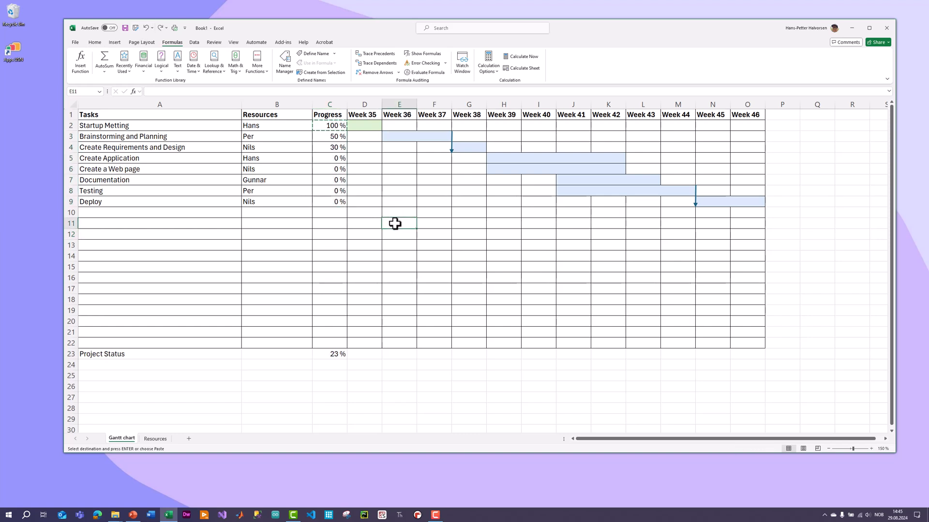
left_click(333, 170)
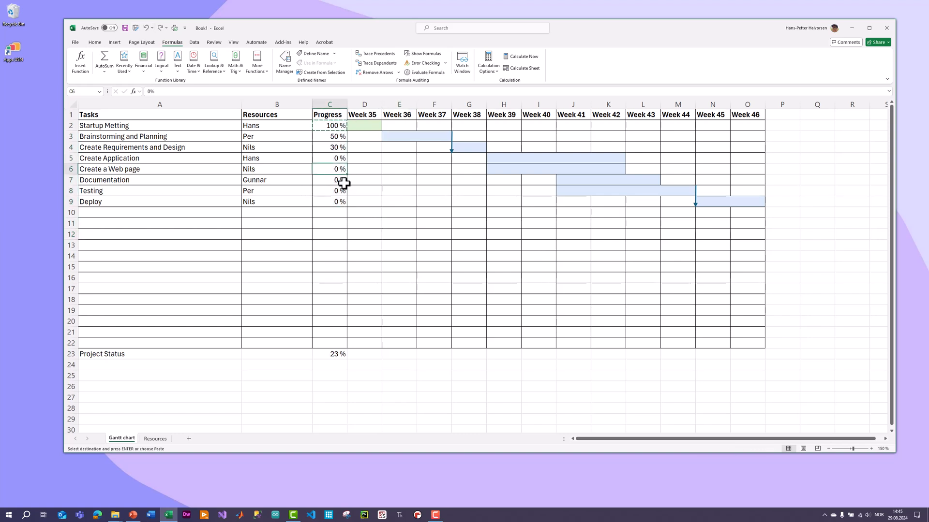
left_click(372, 177)
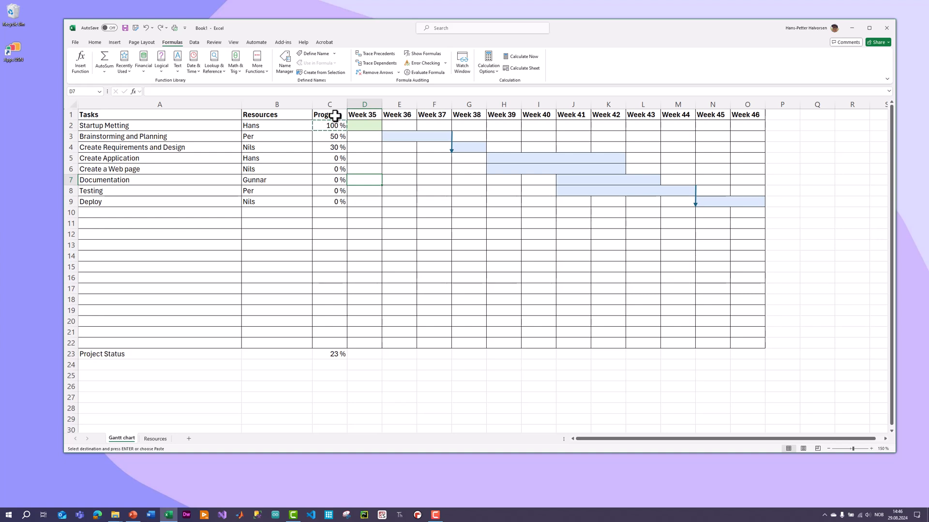
left_click(330, 171)
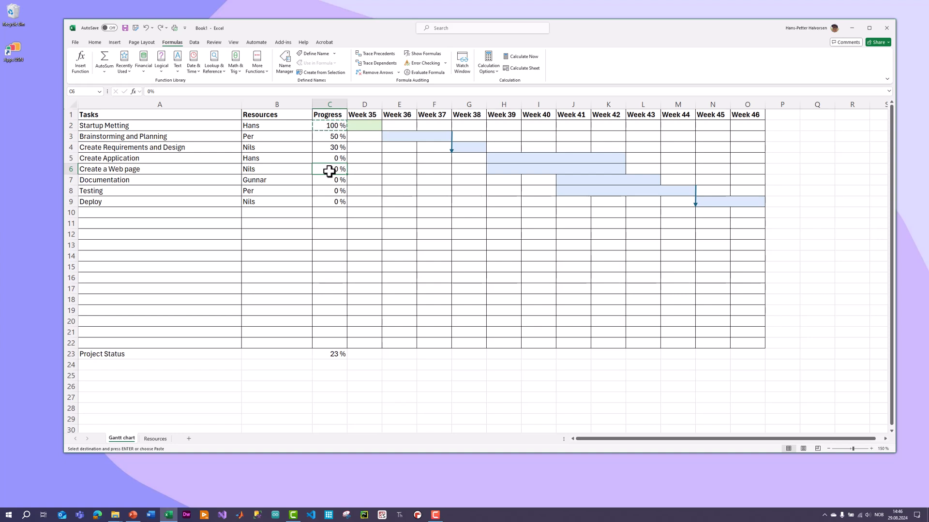
left_click(338, 146)
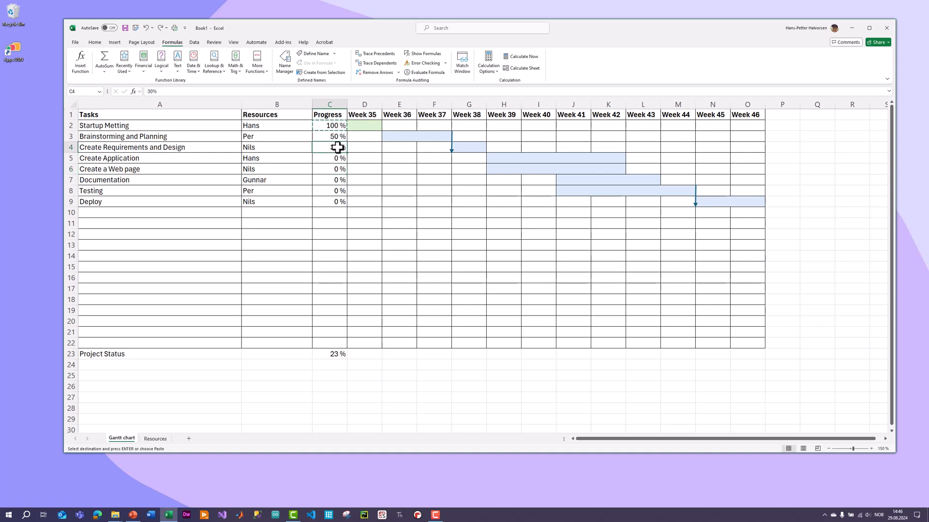
left_click(339, 179)
left_click(337, 355)
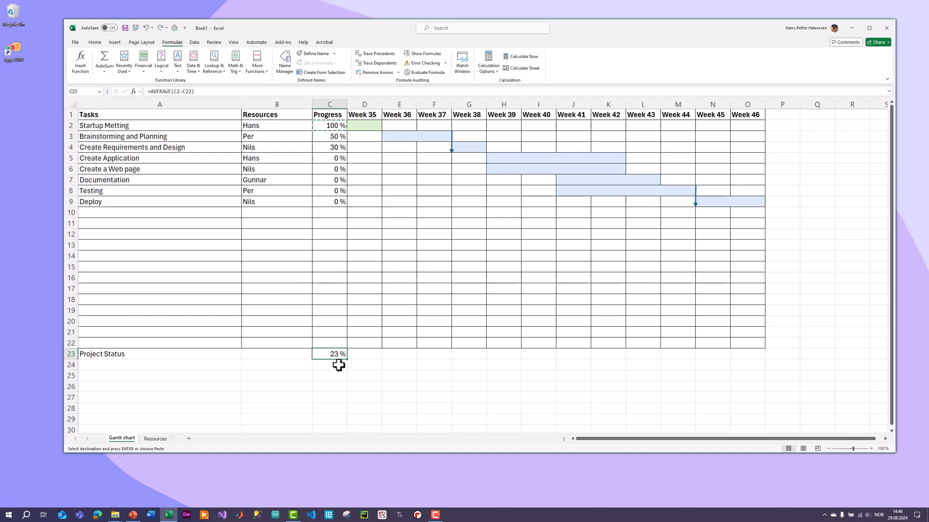
Step: Set the progress of the Brainstorming and Planning task to 100 %
left_click(365, 138)
left_click(334, 137)
type("1")
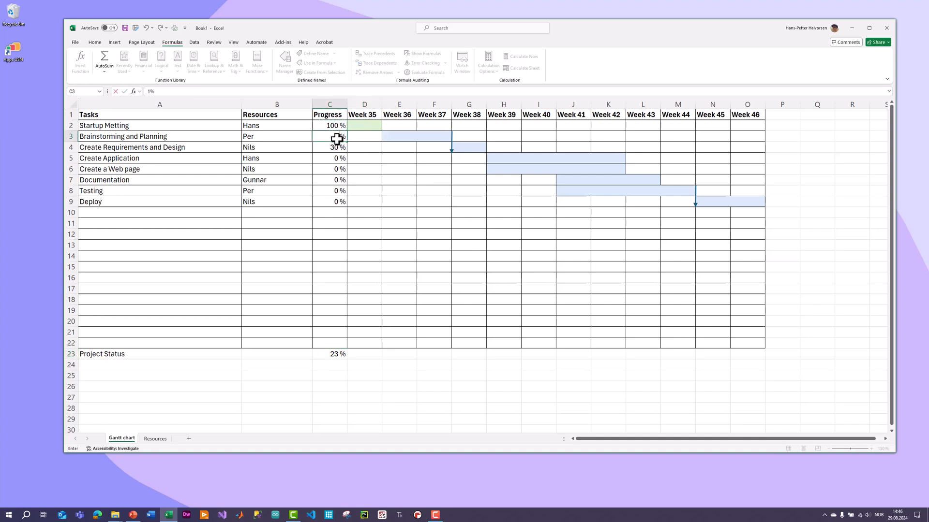
type("00")
key("Return")
left_click(358, 137)
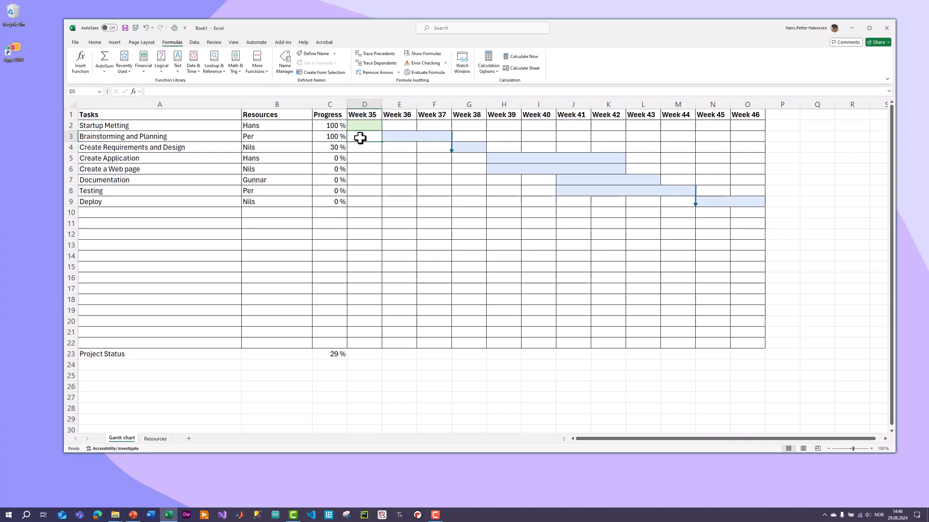
Step: Fill the Brainstorming and Planning bar under weeks 36 and 37 with the light green used for Startup Metting
left_click(411, 137)
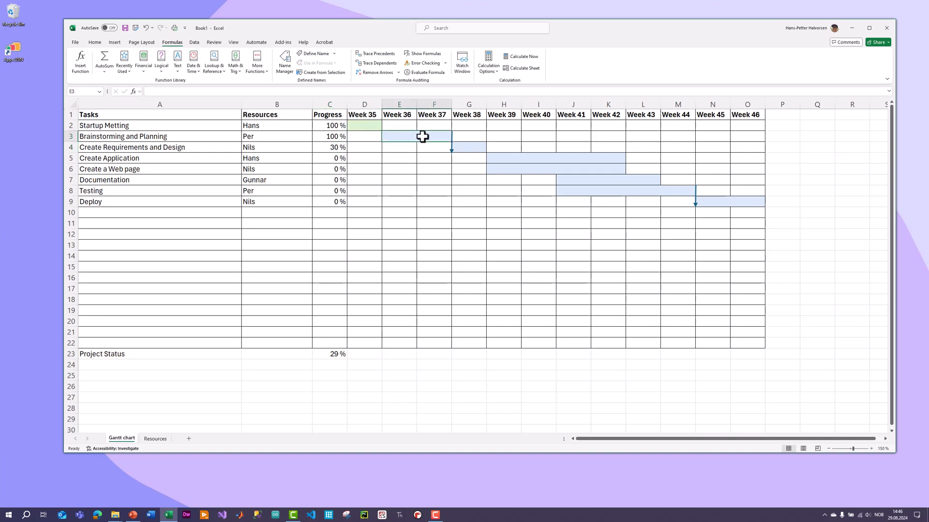
left_click(95, 43)
left_click(188, 68)
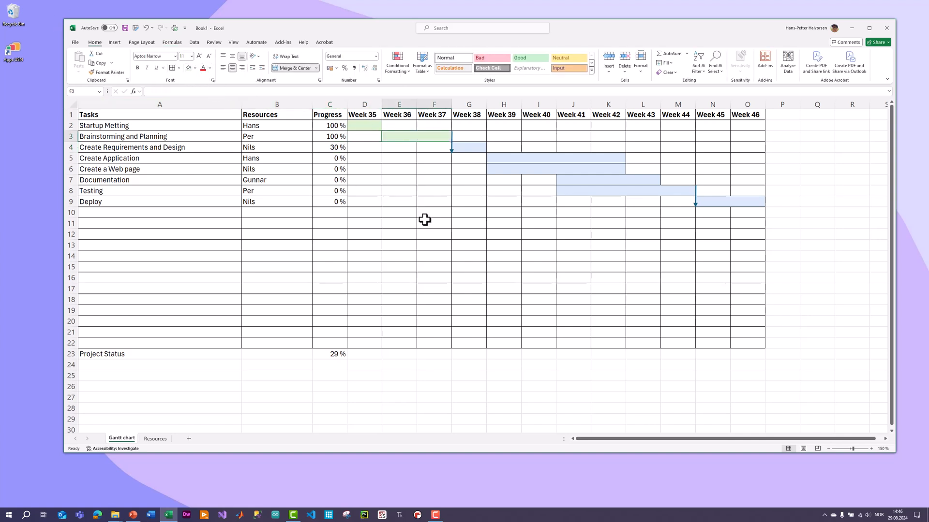
left_click(426, 217)
left_click(468, 146)
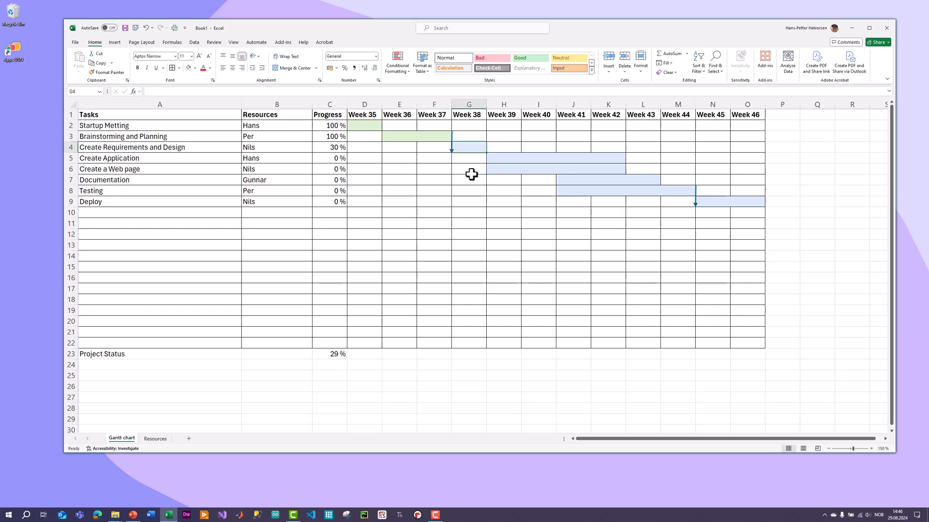
left_click(472, 158)
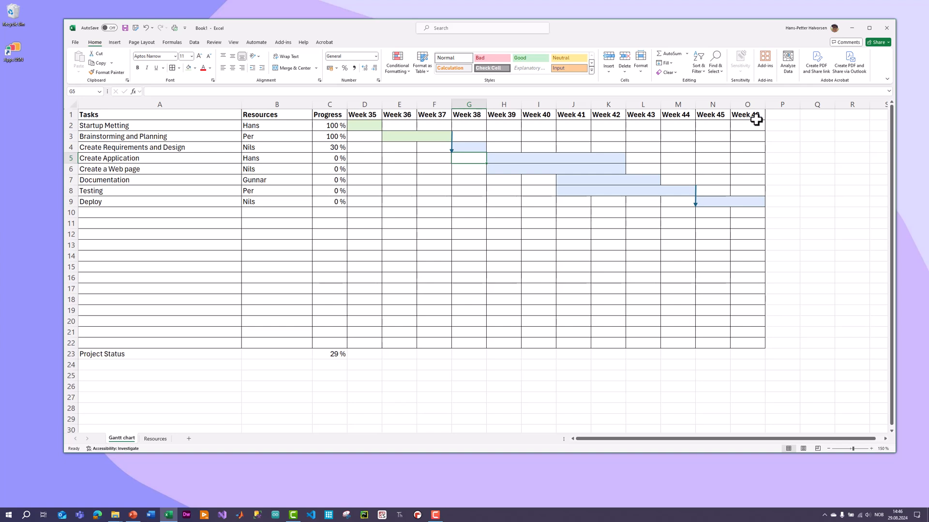
left_click(441, 157)
left_click_drag(370, 129, 740, 204)
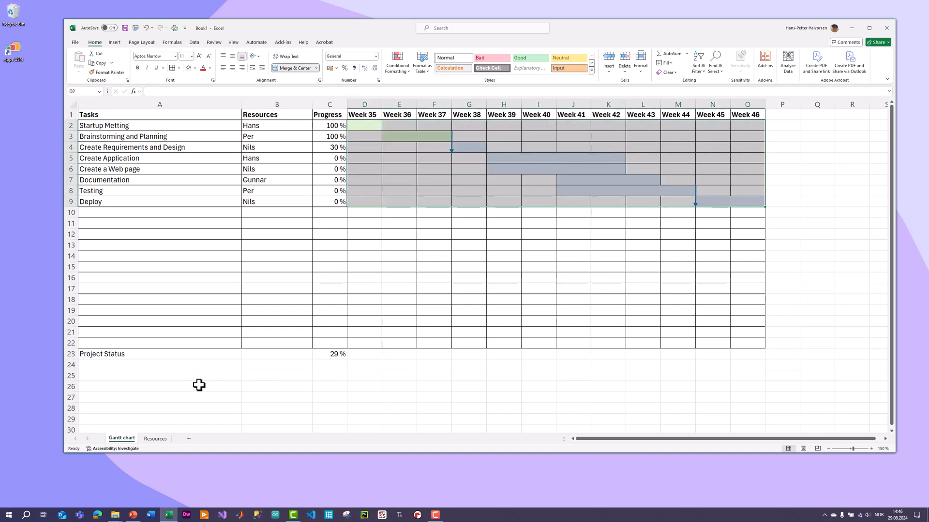
left_click(332, 356)
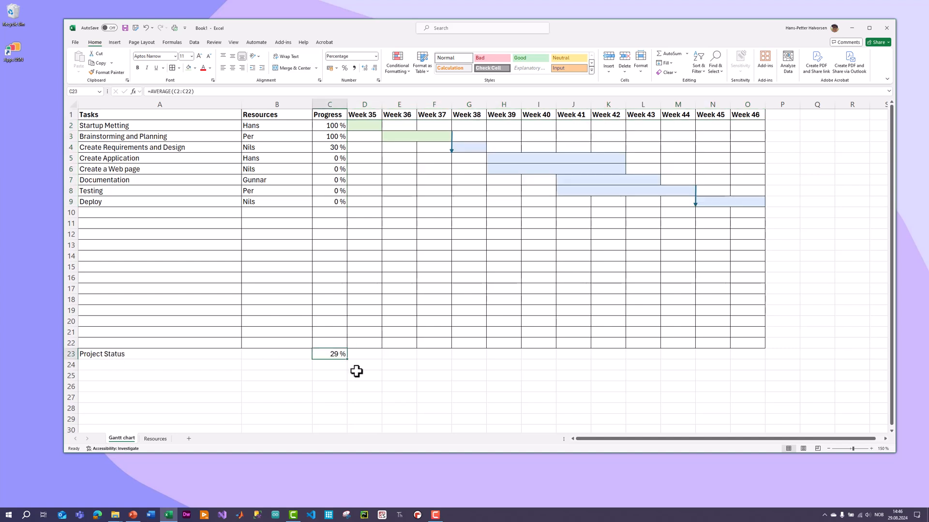